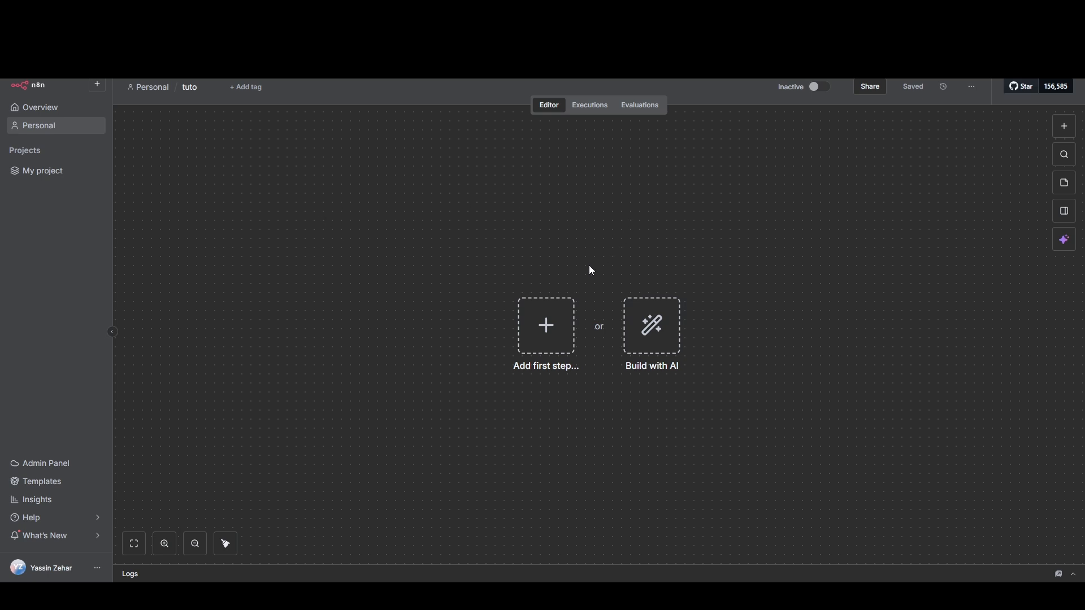
# Step: Add a Google Sheets trigger that fires on row added or updated as the workflow's first node
pyautogui.click(545, 338)
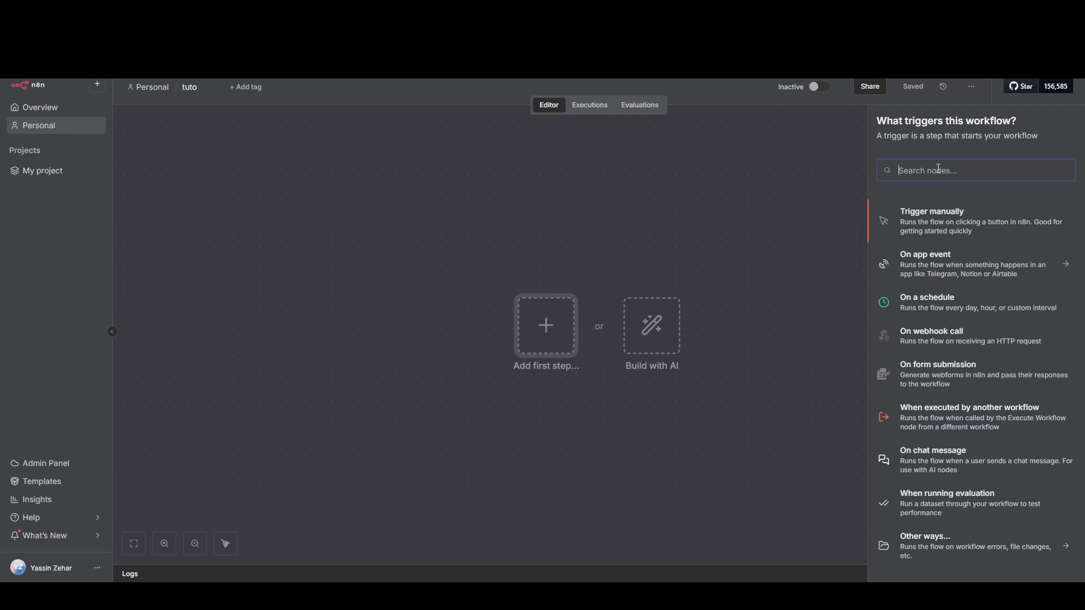
pyautogui.write('gogg')
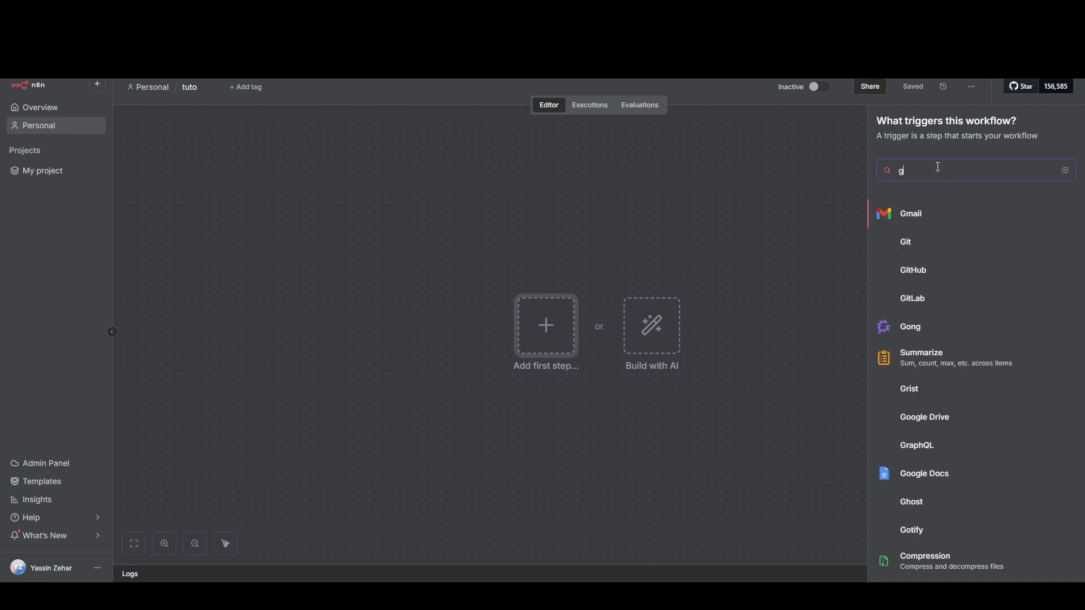
pyautogui.press('BackSpace')
pyautogui.press('BackSpace')
pyautogui.write('o')
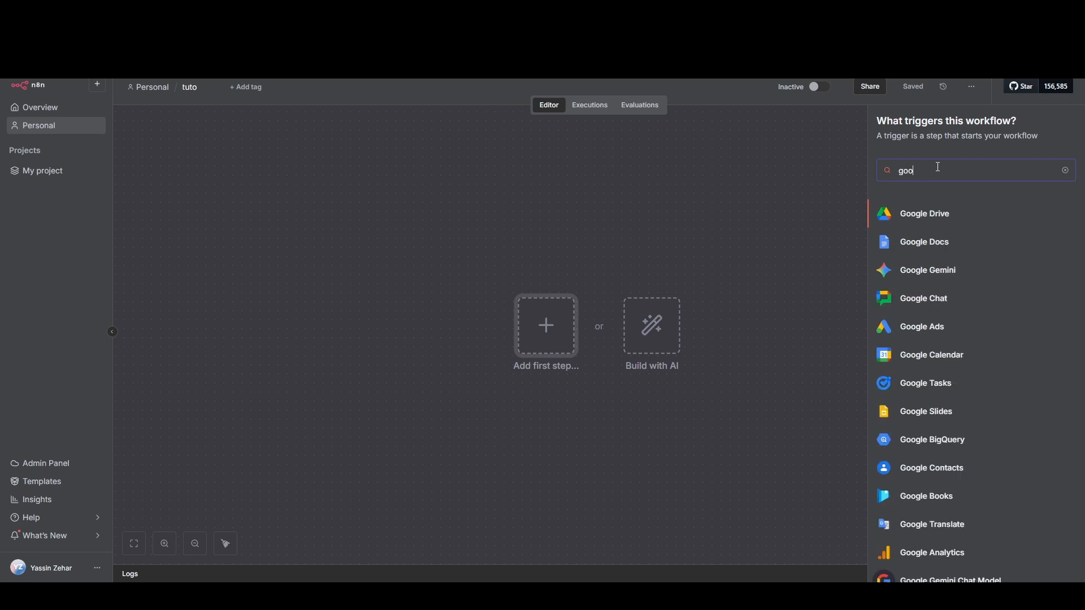
pyautogui.write('gle')
pyautogui.scroll(-3, 942, 251)
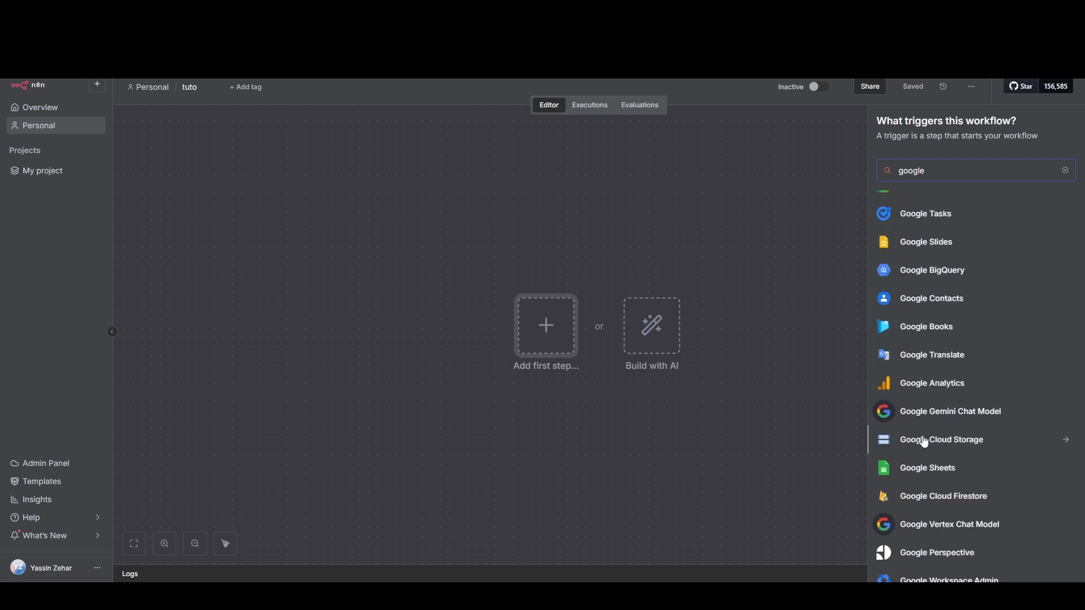
pyautogui.click(924, 469)
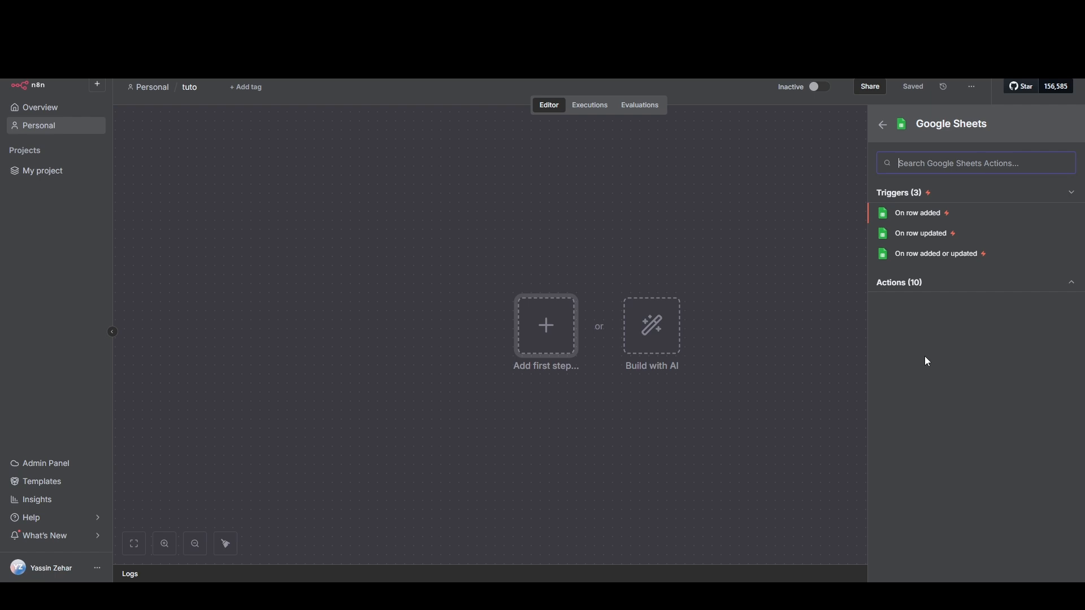
pyautogui.click(961, 282)
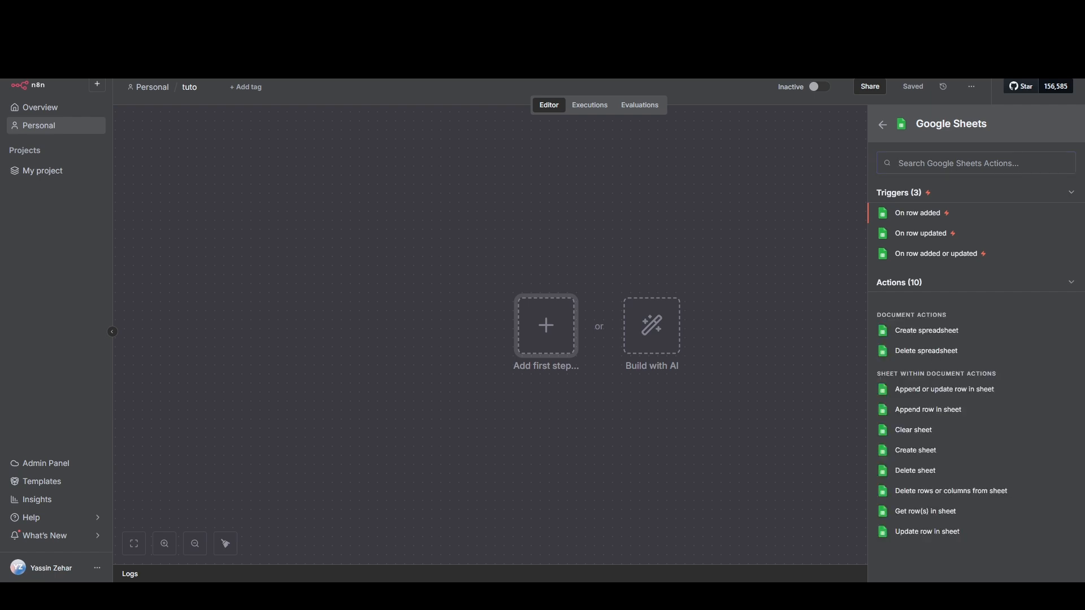
pyautogui.click(928, 256)
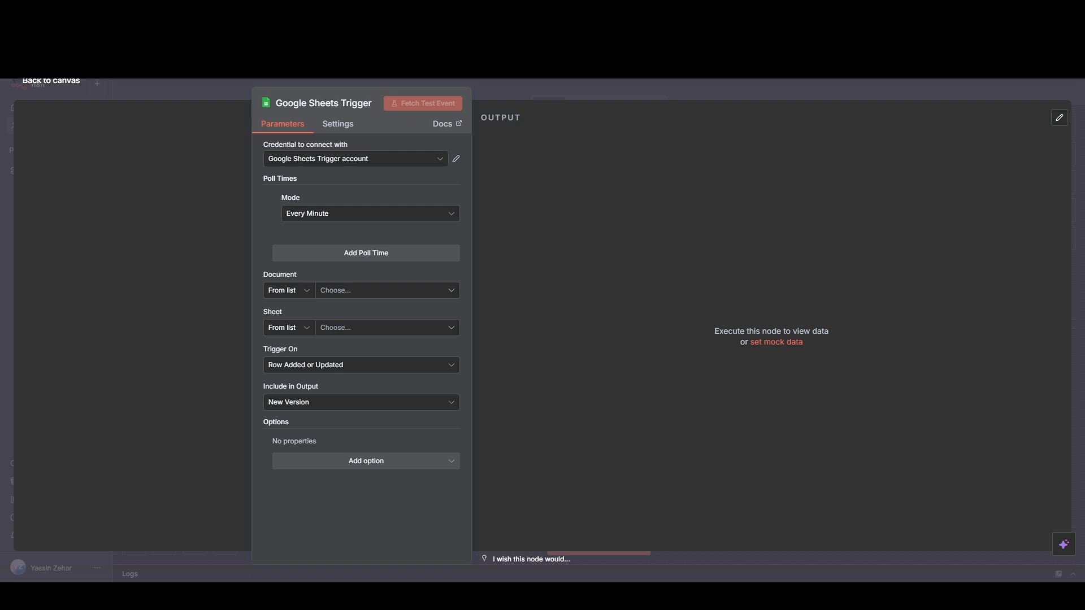
# Step: Use the Google Sheets Trigger account credential for the trigger and choose Reporting as its document
pyautogui.click(364, 163)
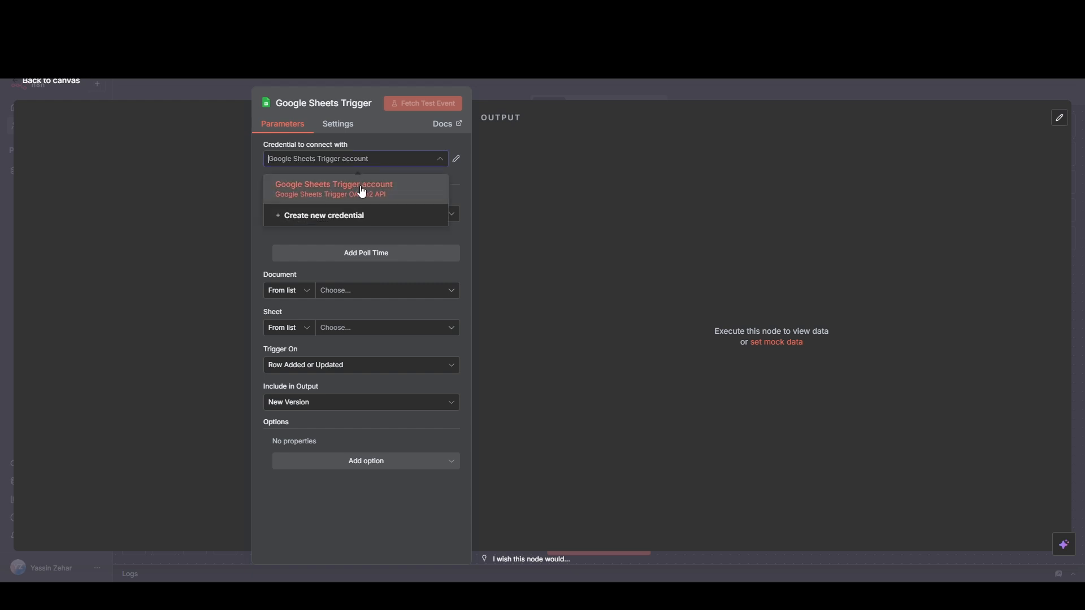
pyautogui.click(373, 182)
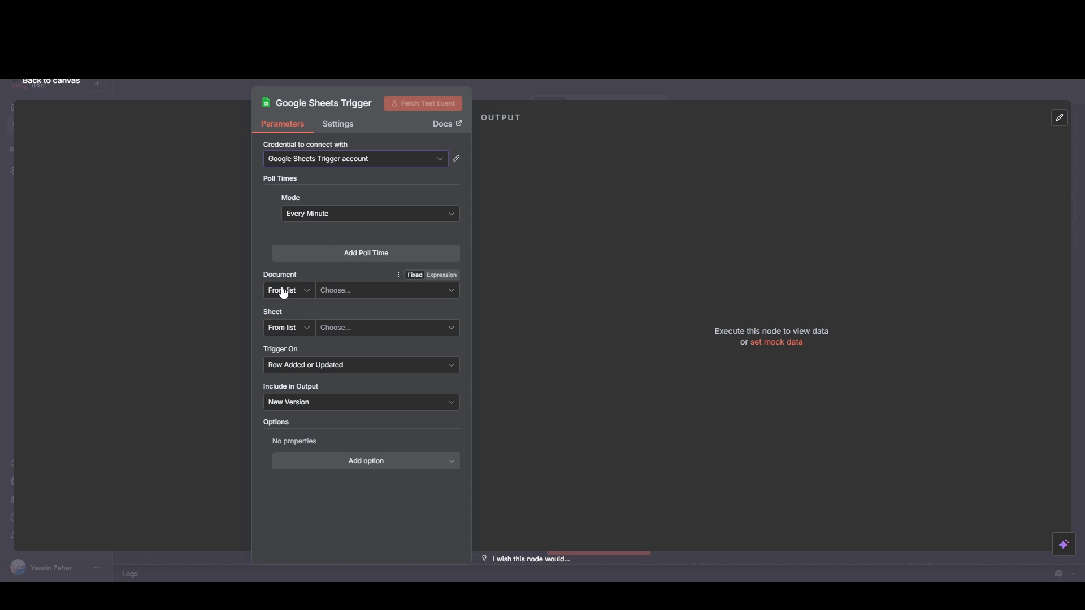
pyautogui.click(350, 289)
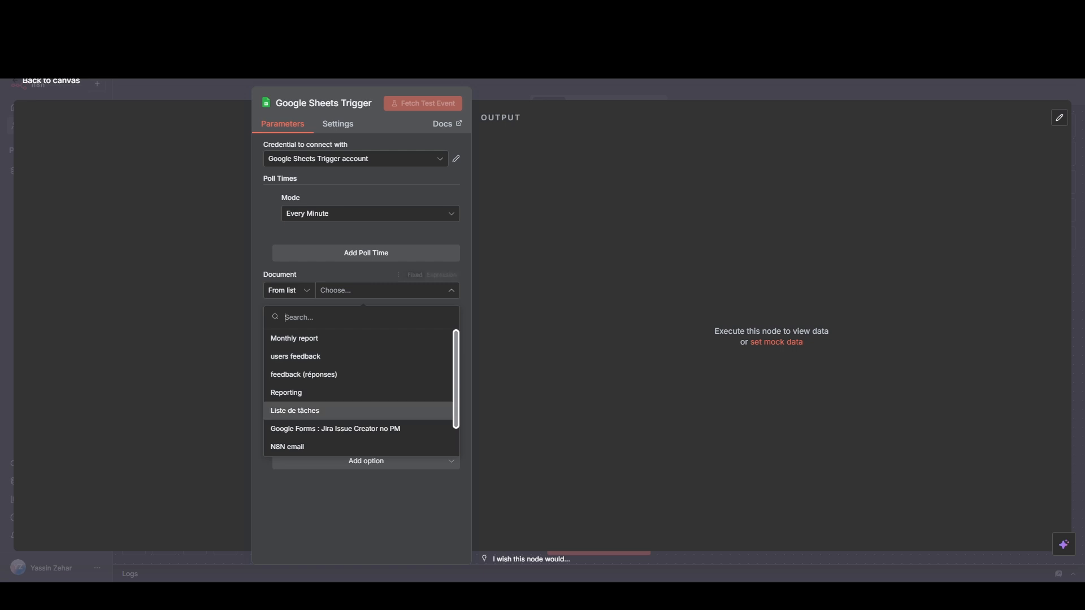
pyautogui.scroll(-2, 336, 373)
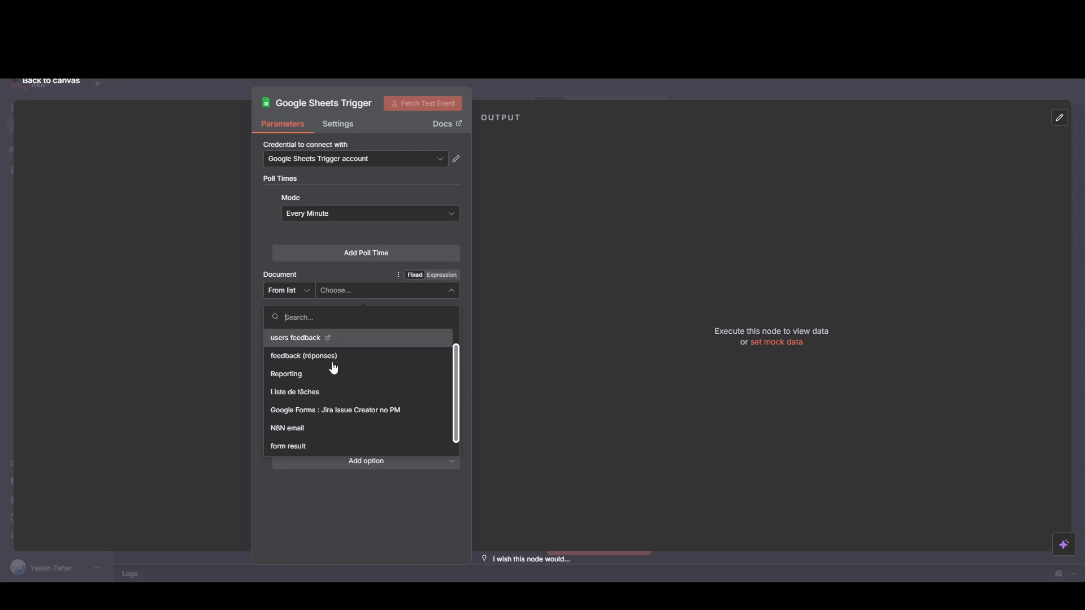
pyautogui.scroll(2, 312, 446)
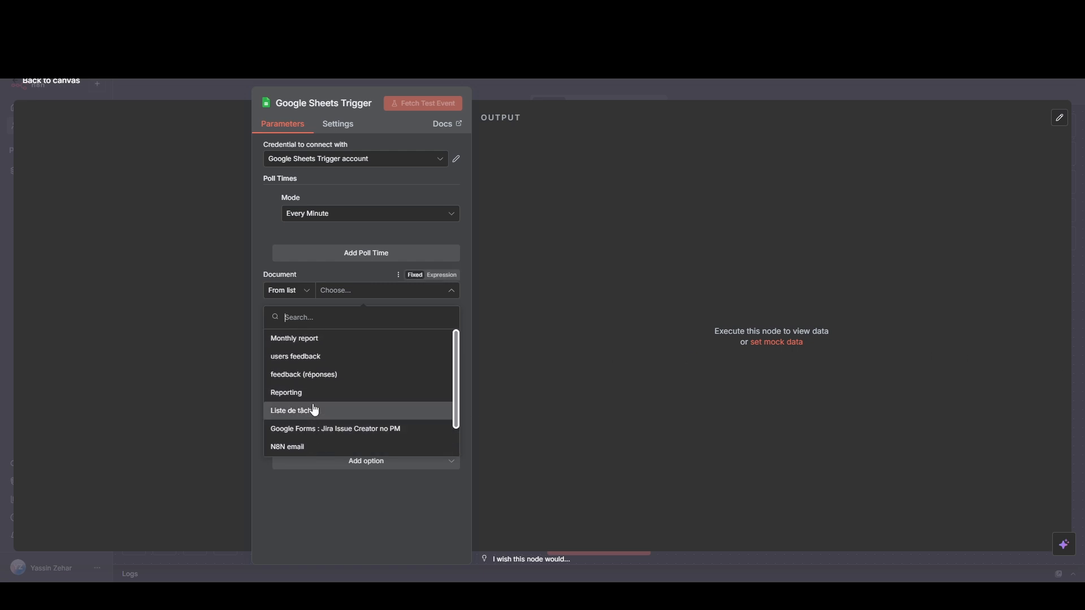
pyautogui.click(313, 393)
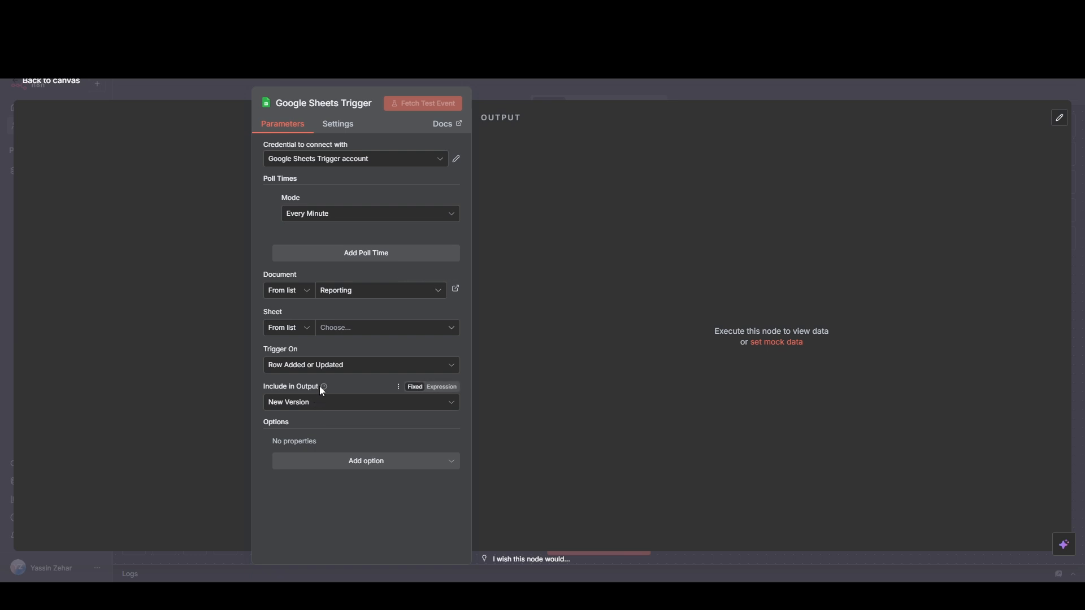
# Step: Set the trigger's sheet to Feuille 1, keeping Row Added or Updated as its event, and save the workflow
pyautogui.click(358, 328)
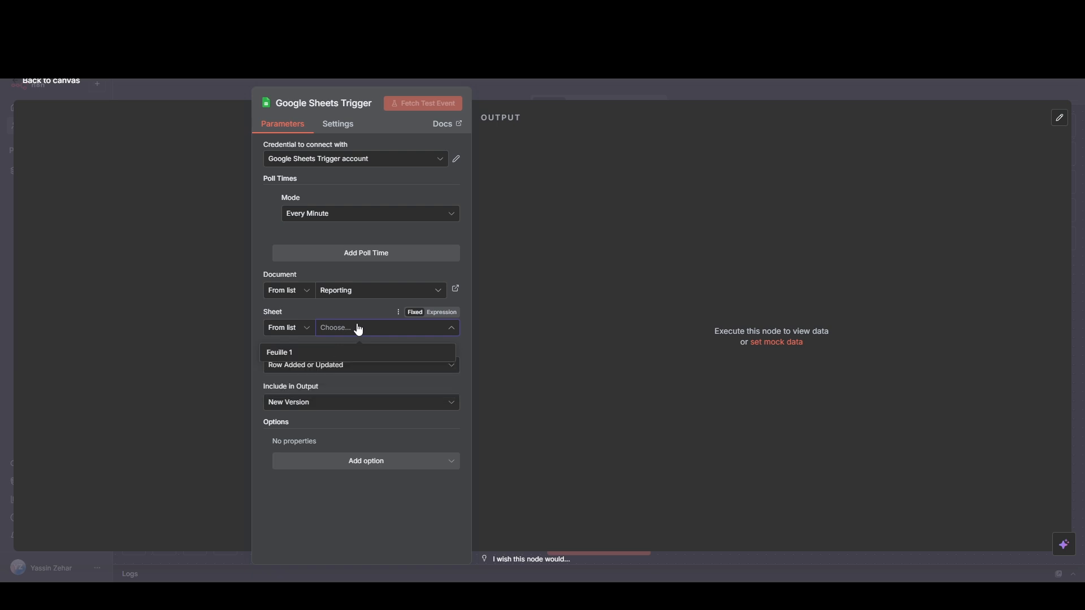
pyautogui.click(346, 358)
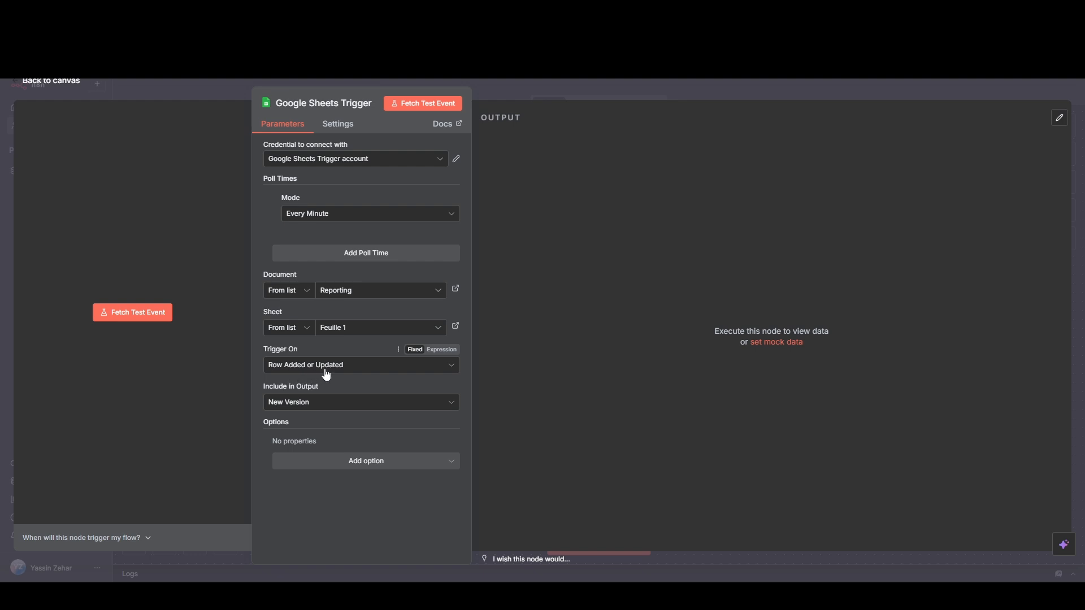
pyautogui.click(359, 372)
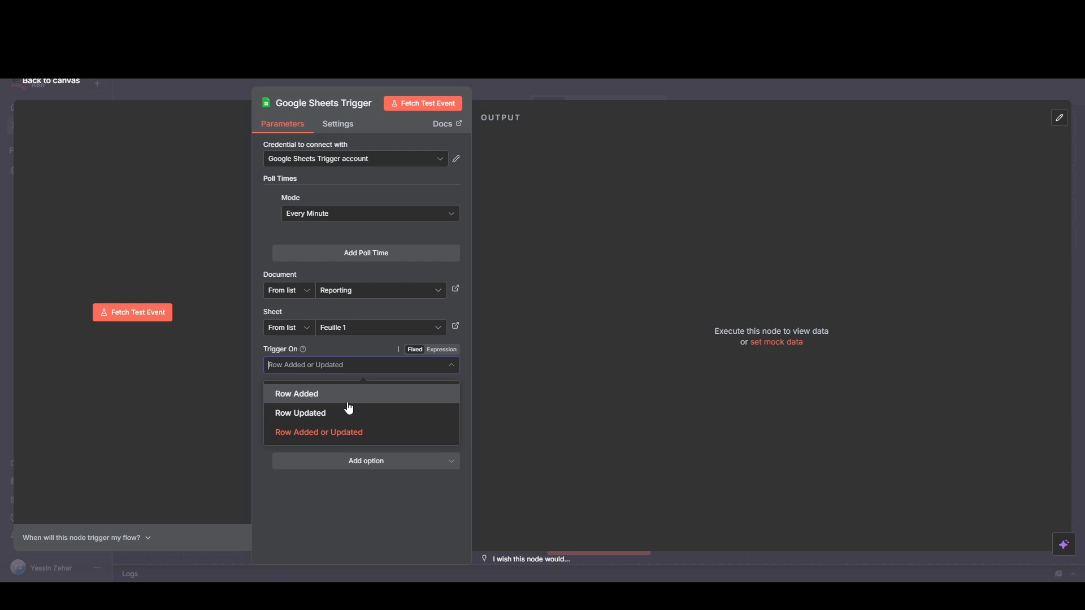
pyautogui.click(359, 348)
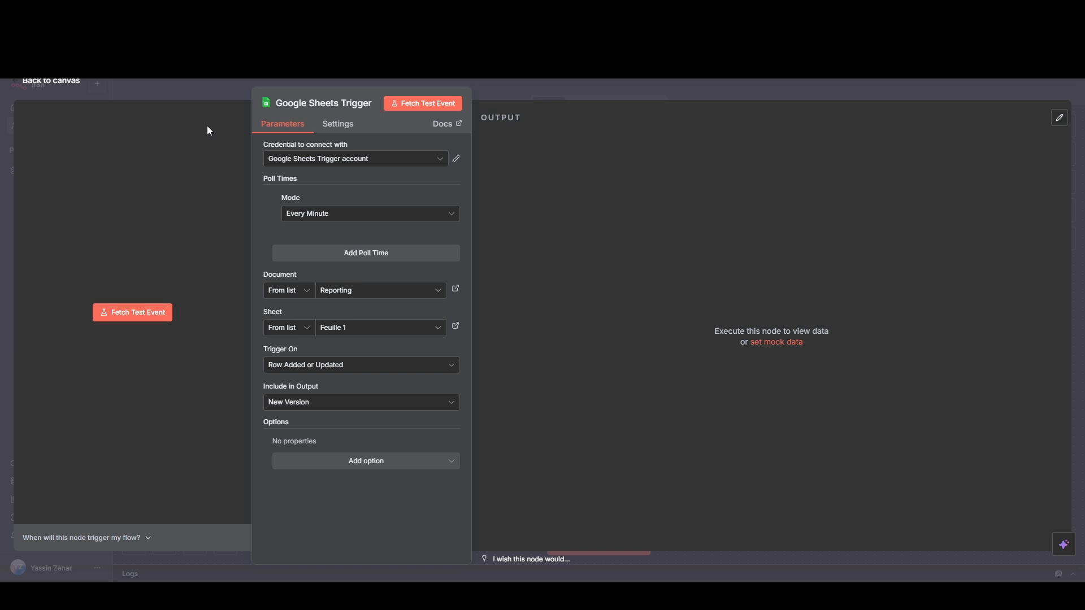
pyautogui.click(70, 83)
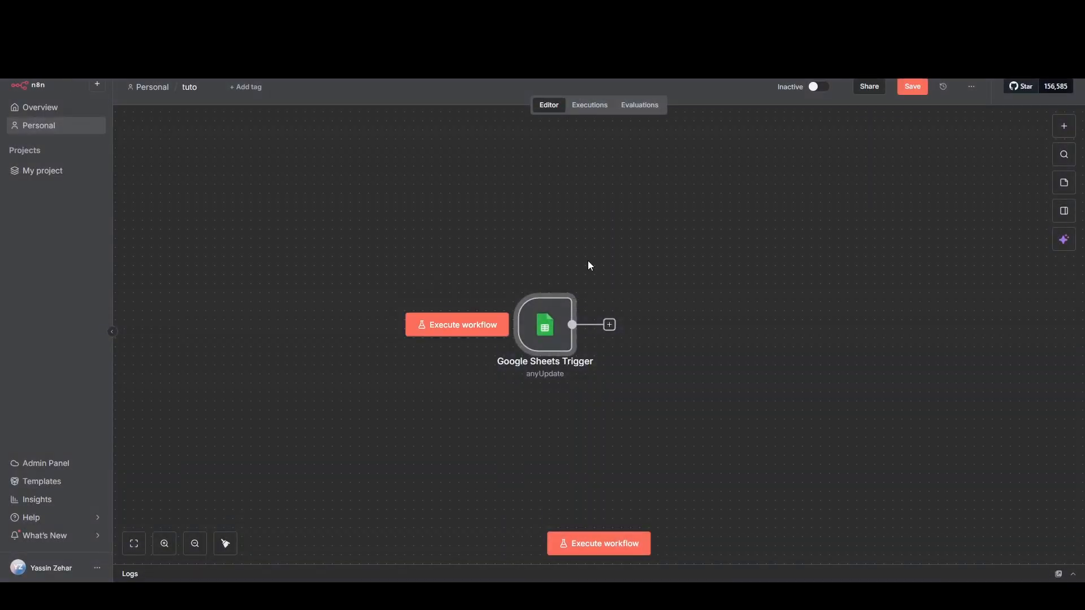
pyautogui.click(912, 88)
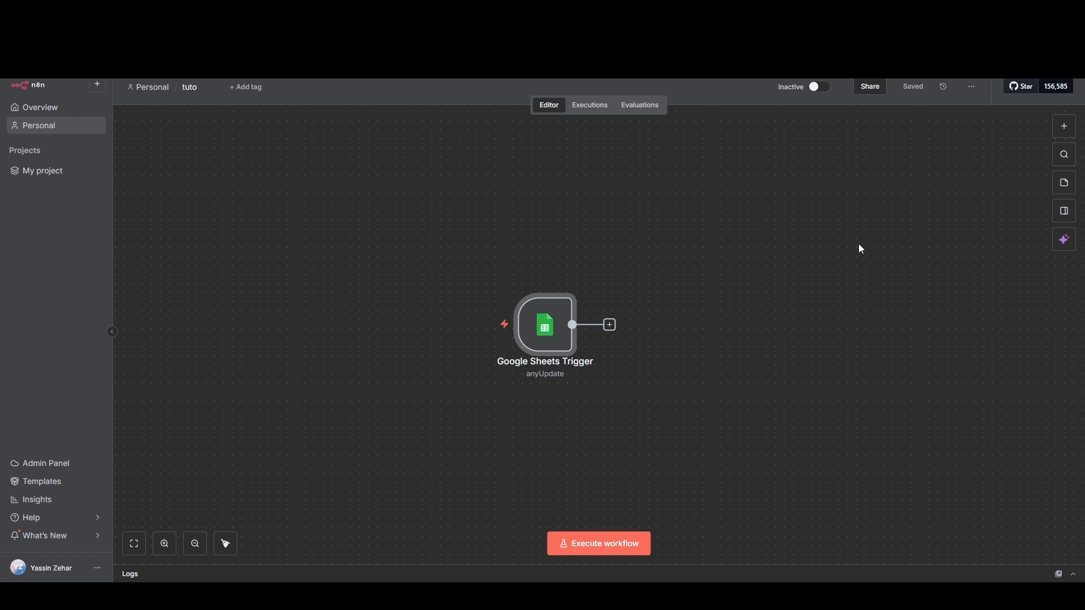
# Step: Add an If node connected after the Google Sheets Trigger
pyautogui.click(609, 325)
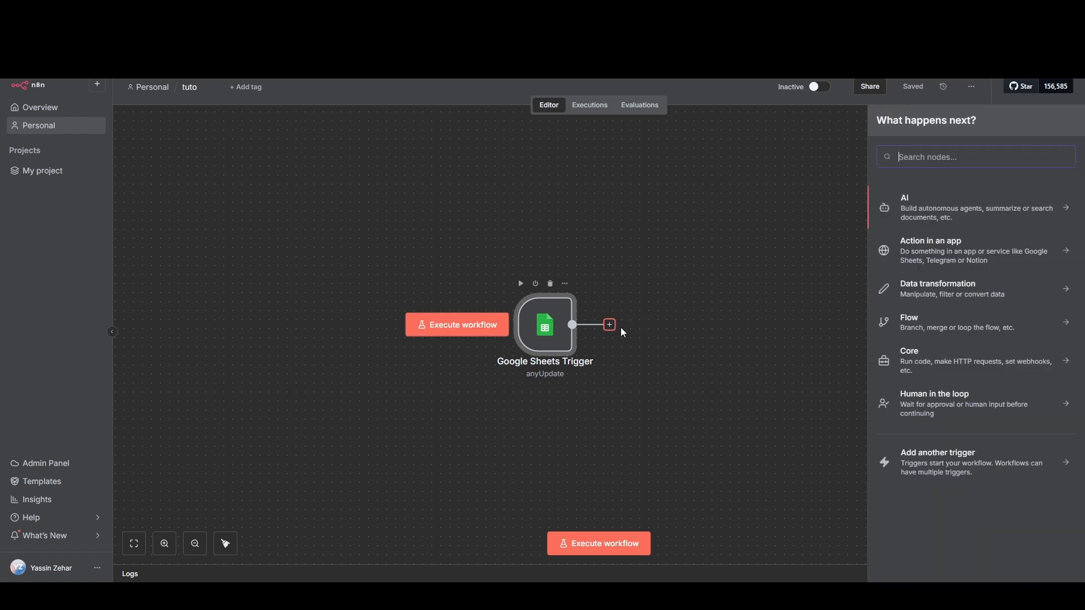
pyautogui.write('if')
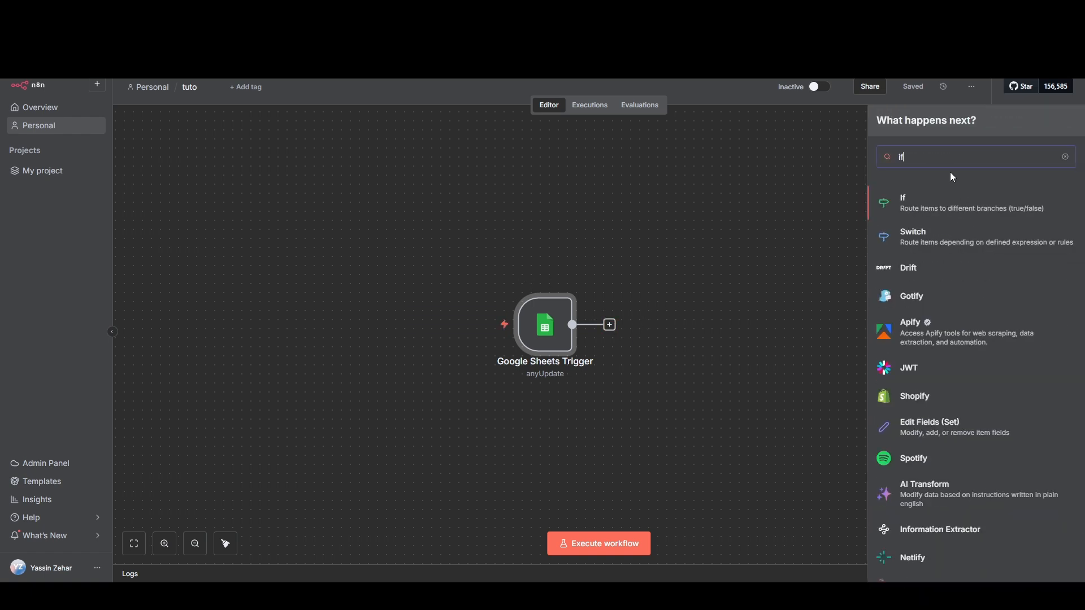
pyautogui.click(940, 203)
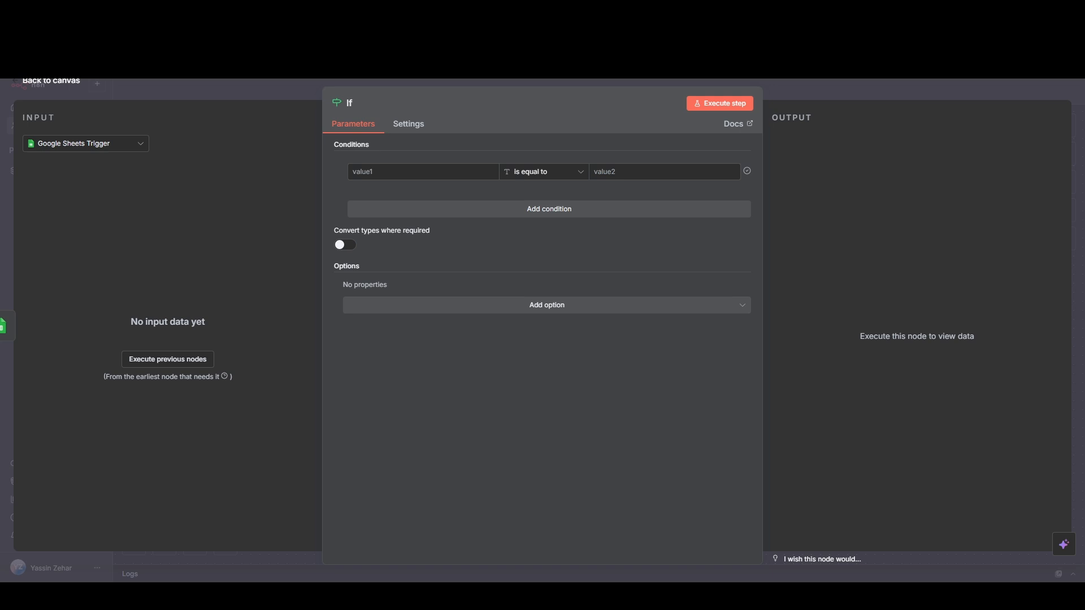
# Step: Set the If condition so that {{$json["Priority"]}} is equal to Urgent, and return to the canvas
pyautogui.click(433, 172)
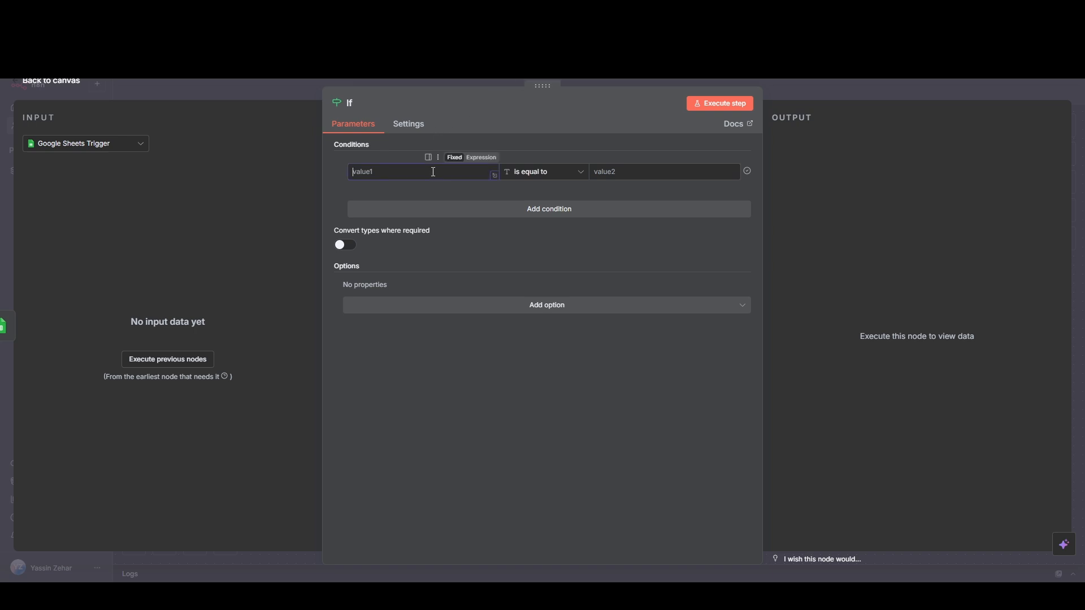
pyautogui.write('{{$json["Priority"]}}')
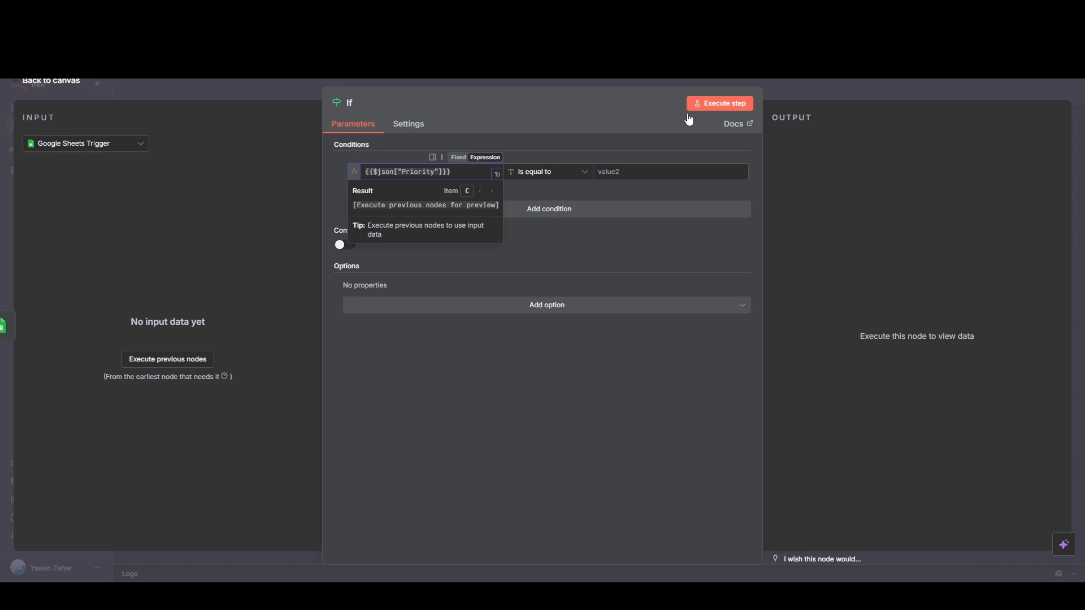
pyautogui.click(623, 173)
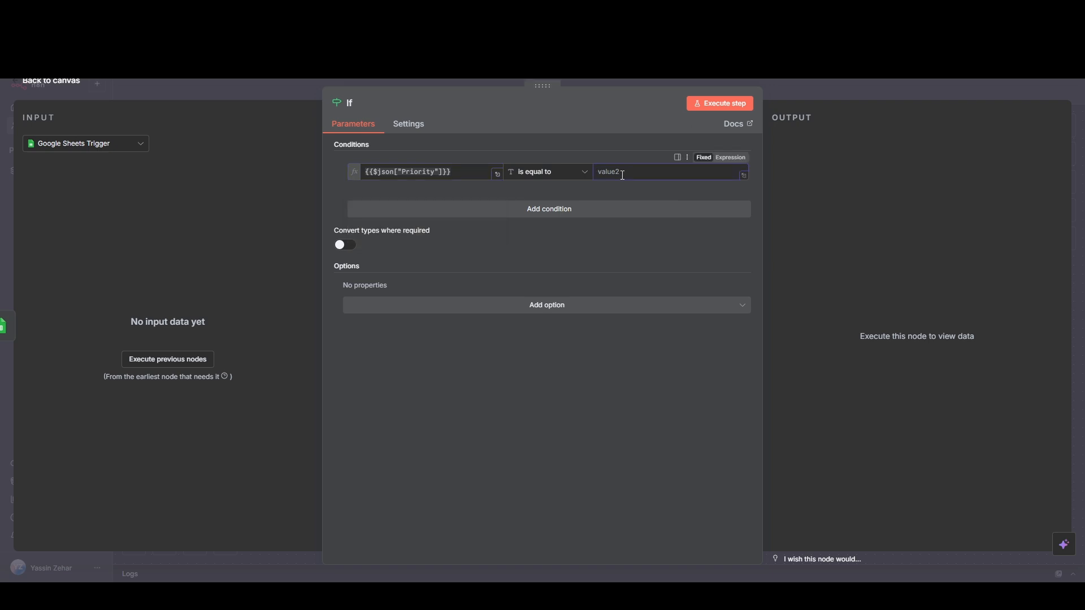
pyautogui.write('Urgent')
pyautogui.click(65, 86)
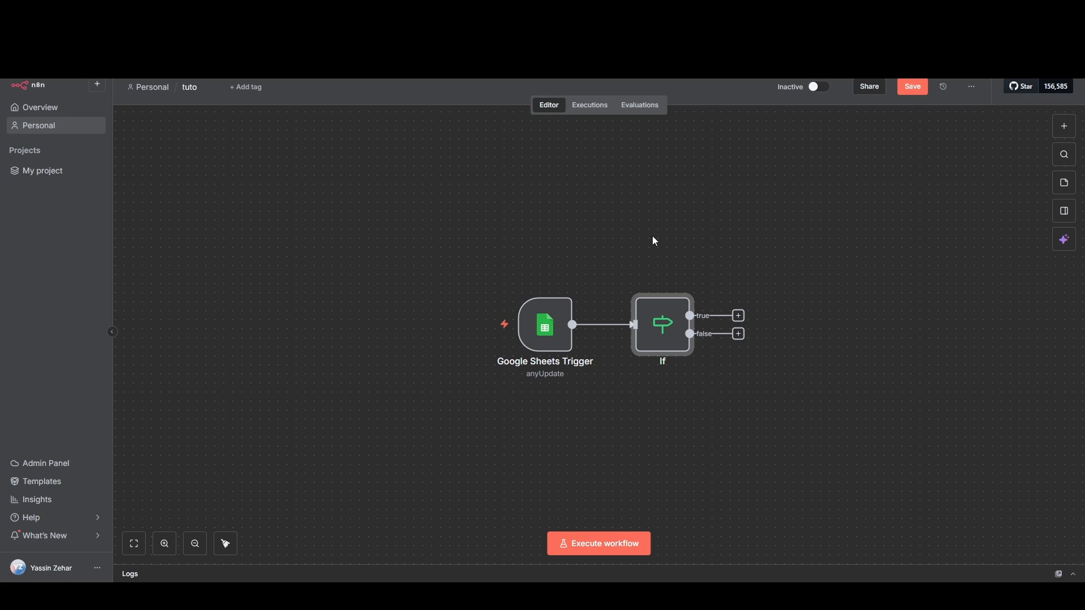
# Step: Add a Gmail Send a message node to the If node's true branch, using the Gmail account credential
pyautogui.click(739, 316)
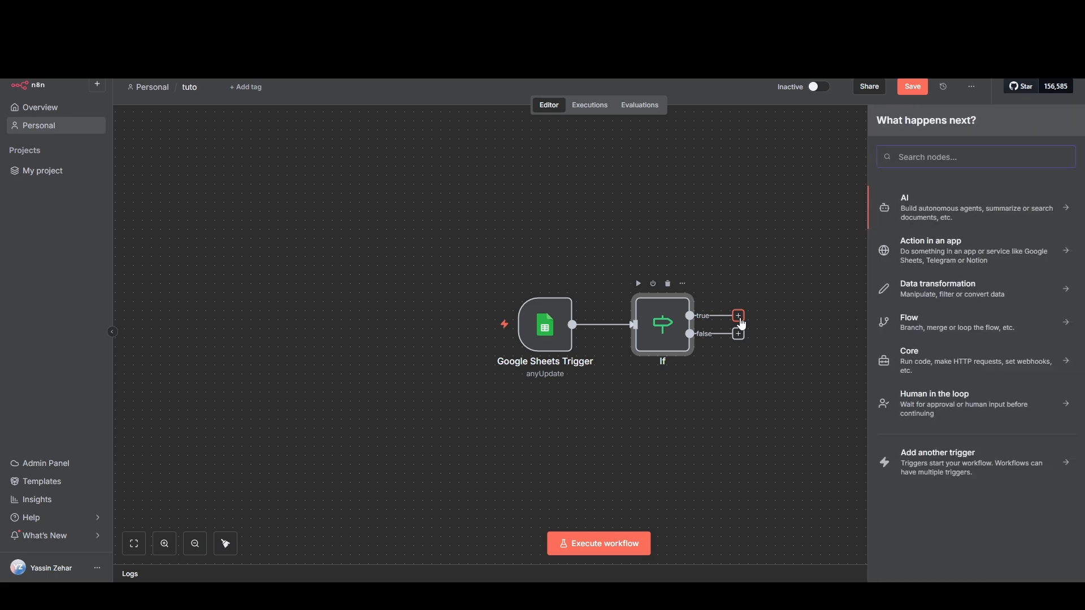
pyautogui.write('gmail')
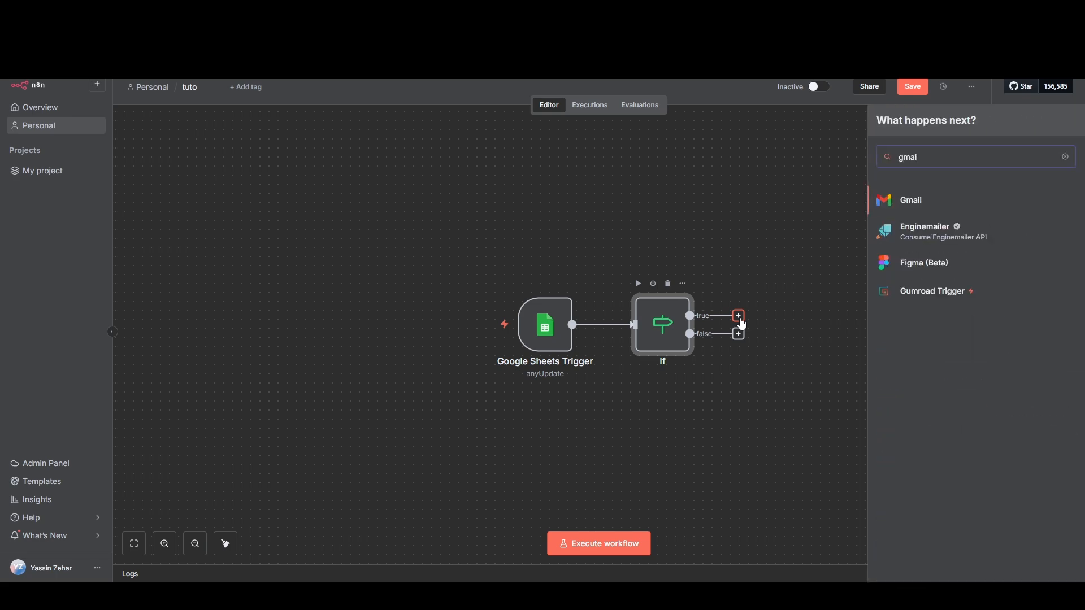
pyautogui.click(914, 203)
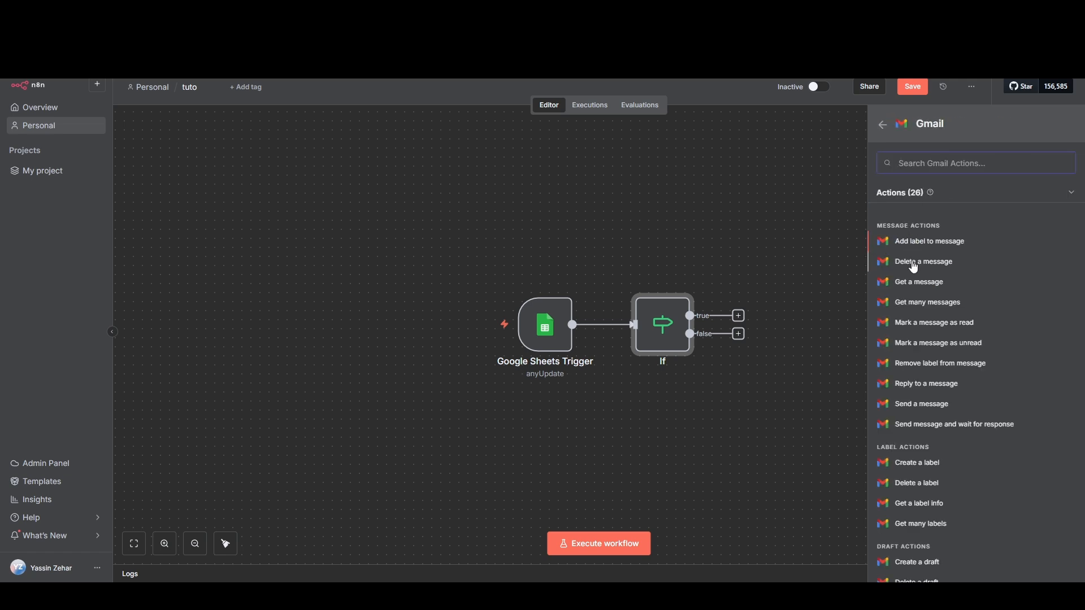
pyautogui.click(915, 405)
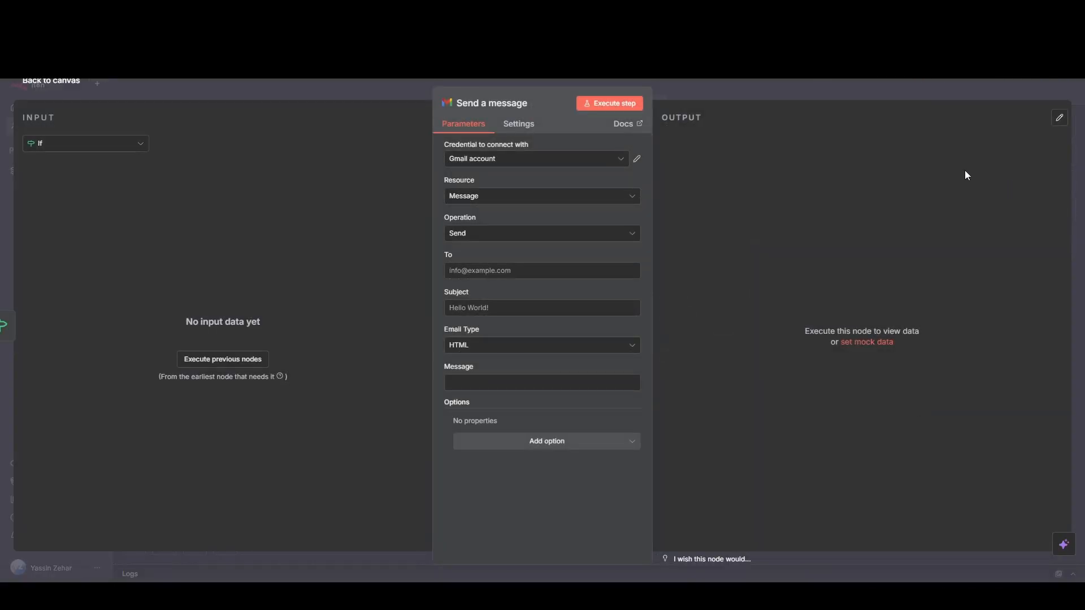
pyautogui.click(538, 160)
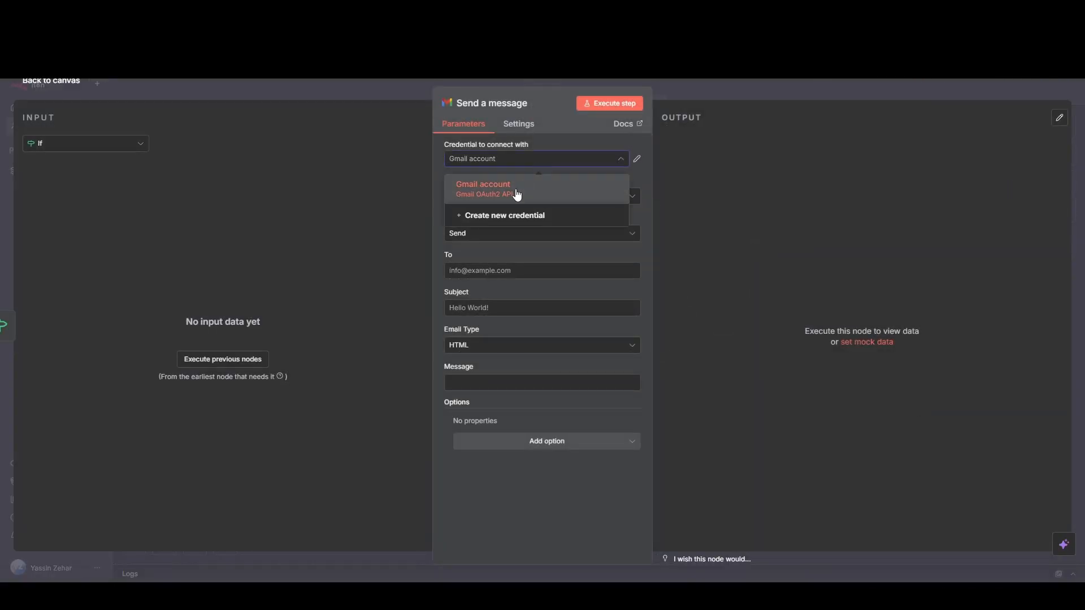
pyautogui.click(516, 192)
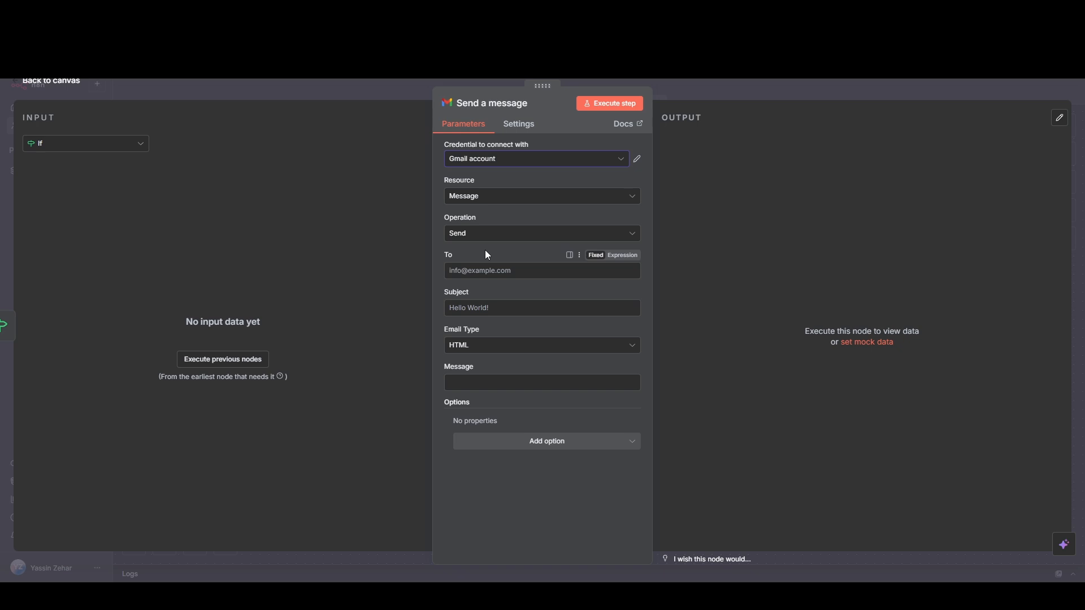
# Step: Enter the recipient's e-mail address and set the message subject to "A critical task has been flagged in the project sheet"
pyautogui.click(482, 273)
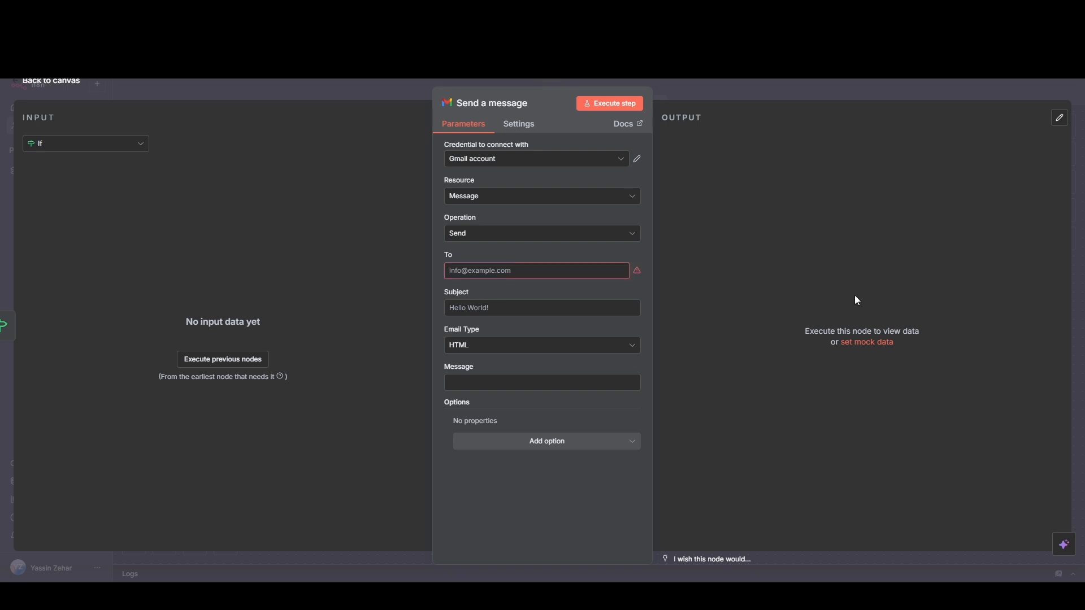
pyautogui.click(579, 271)
pyautogui.hotkey('ctrl', 'v')
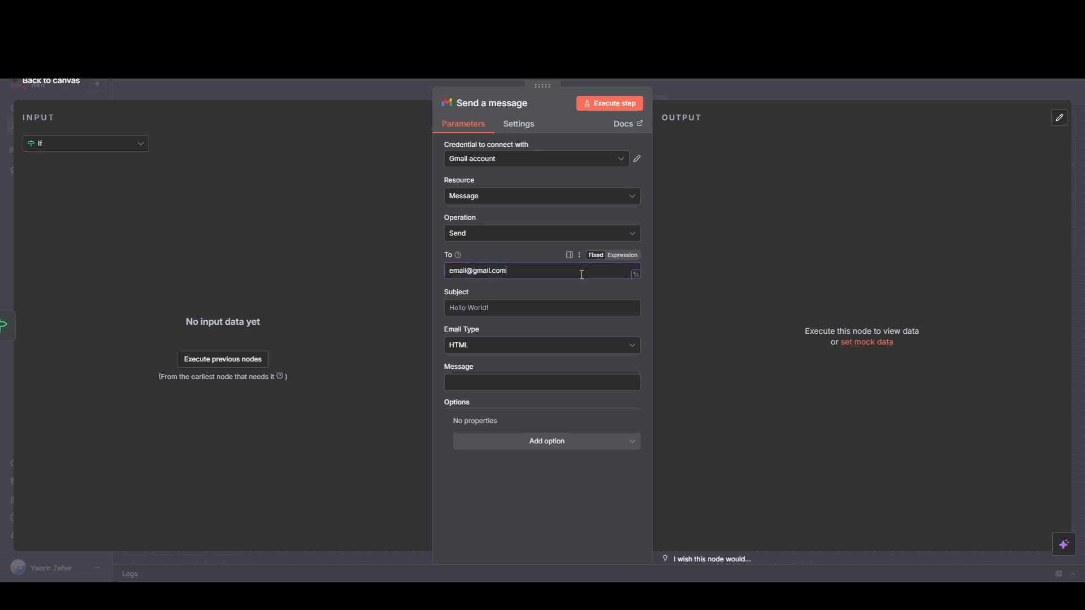
pyautogui.click(541, 294)
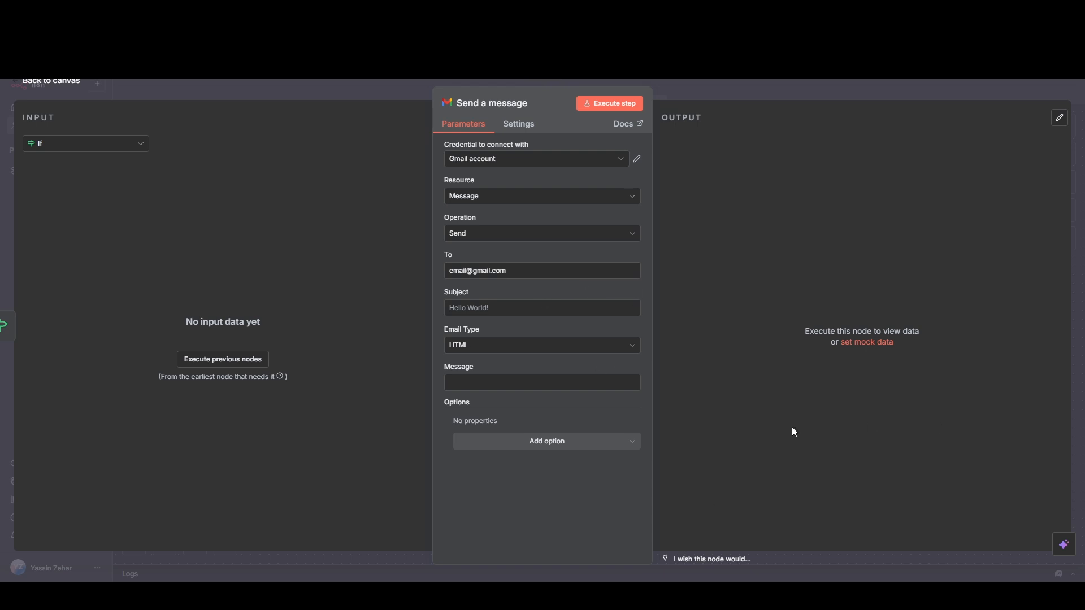
pyautogui.click(506, 314)
pyautogui.write('A critical task has been flagged in the project sheet')
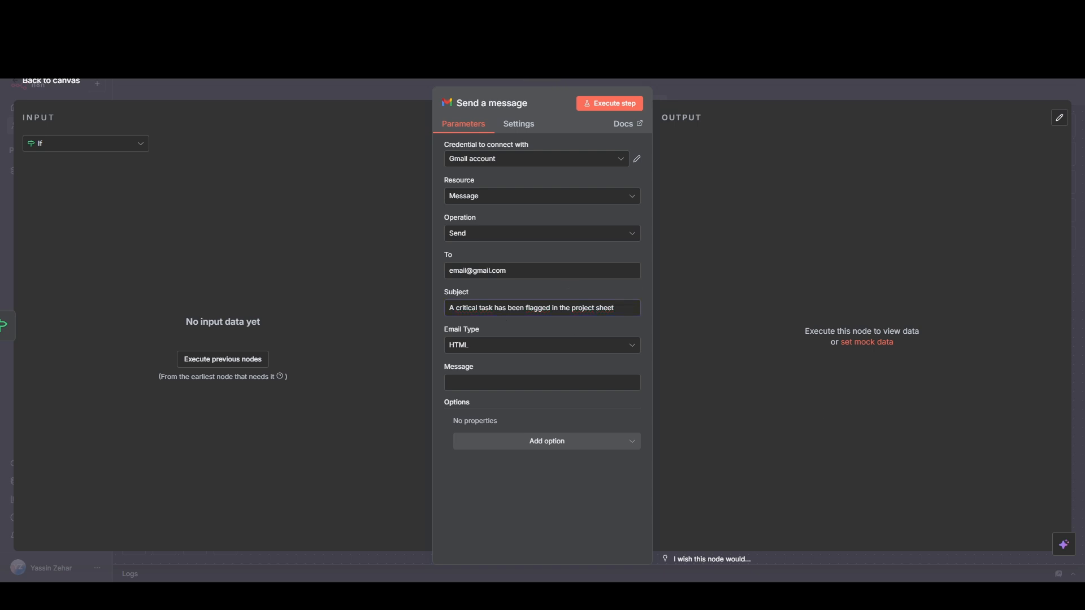
# Step: Paste the HTML urgent-task alert as an expression into the Gmail message body, with Task, Owner, Deadline, Status and Next step fields, and return to the canvas
pyautogui.click(513, 382)
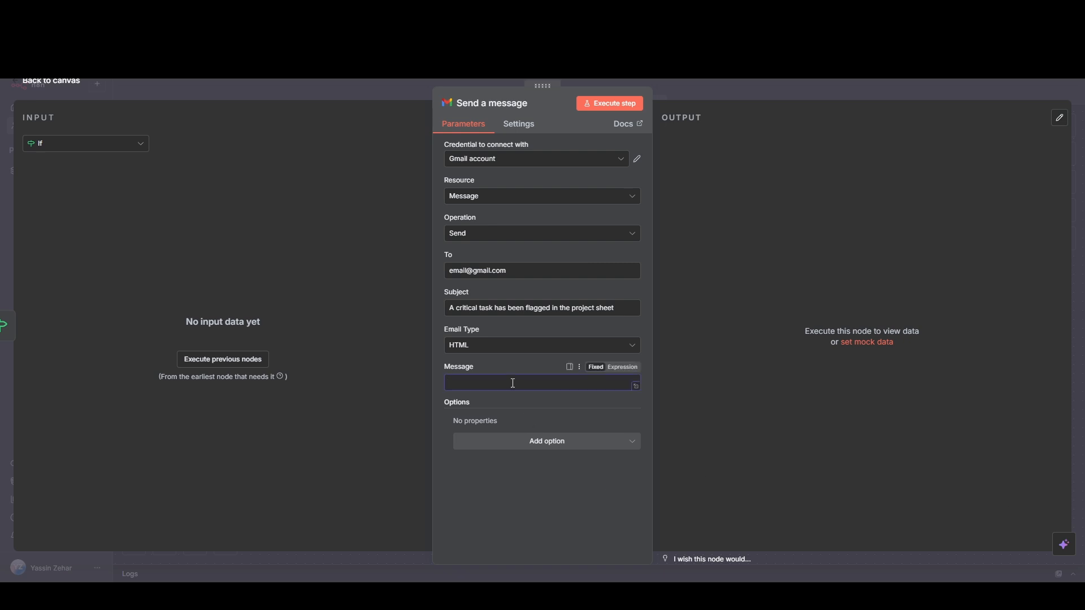
pyautogui.hotkey('ctrl', 'v')
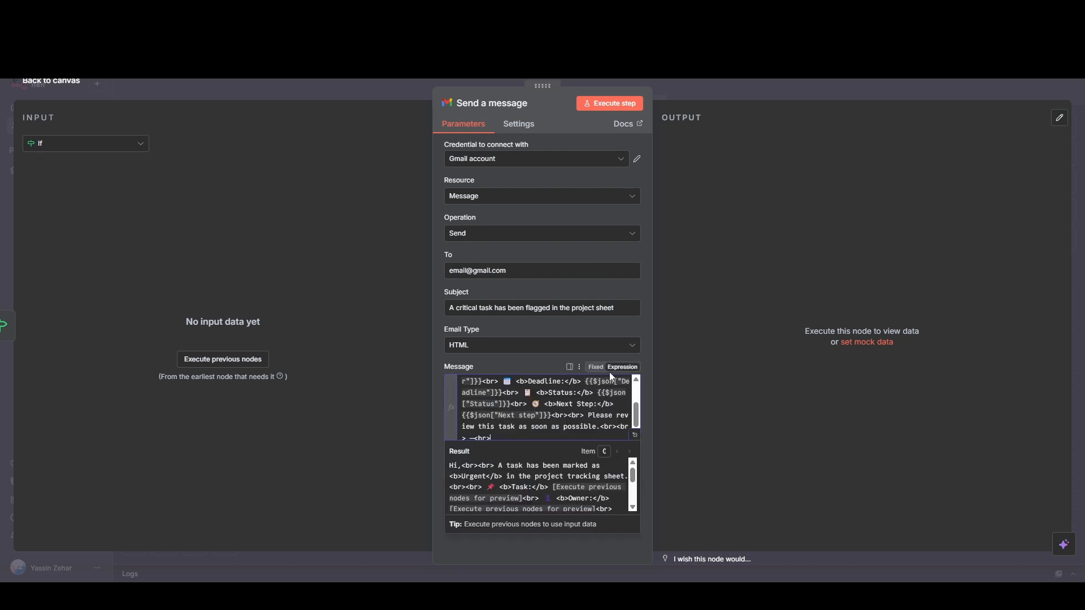
pyautogui.click(621, 370)
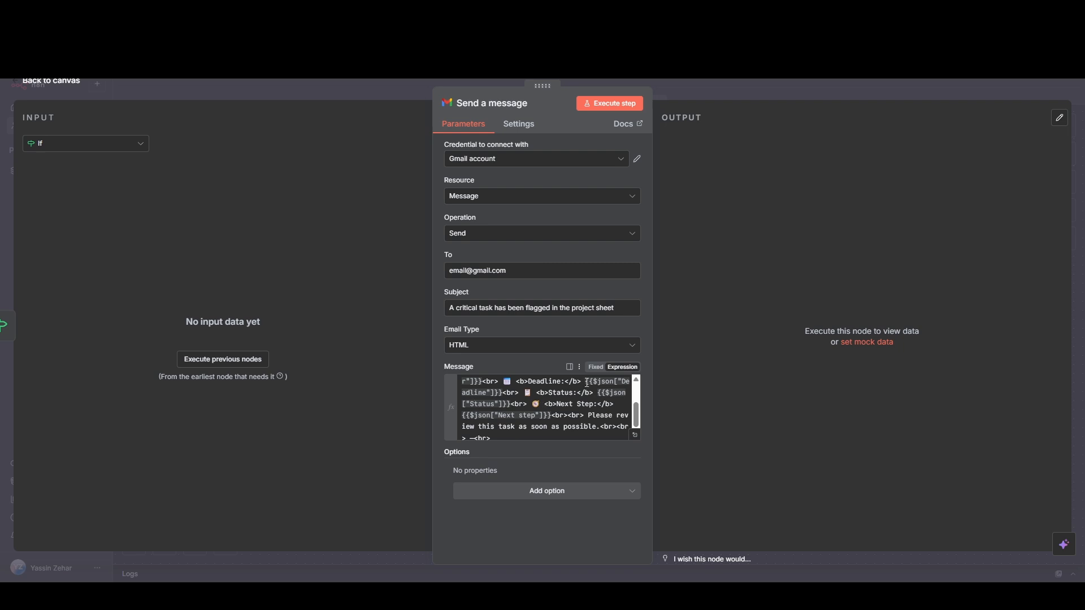
pyautogui.moveTo(585, 382); pyautogui.dragTo(594, 392)
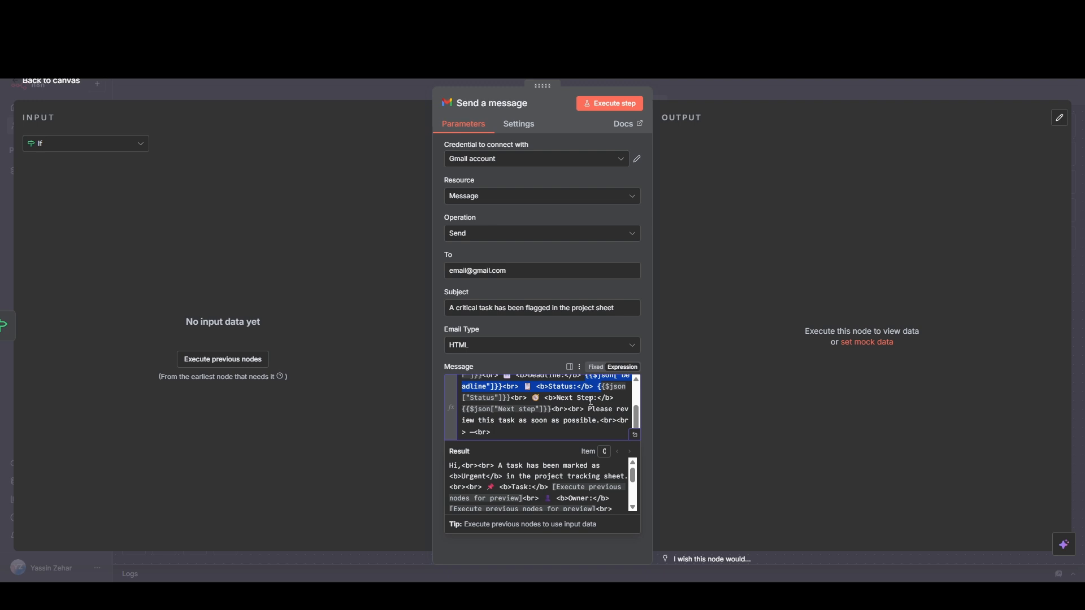
pyautogui.click(54, 87)
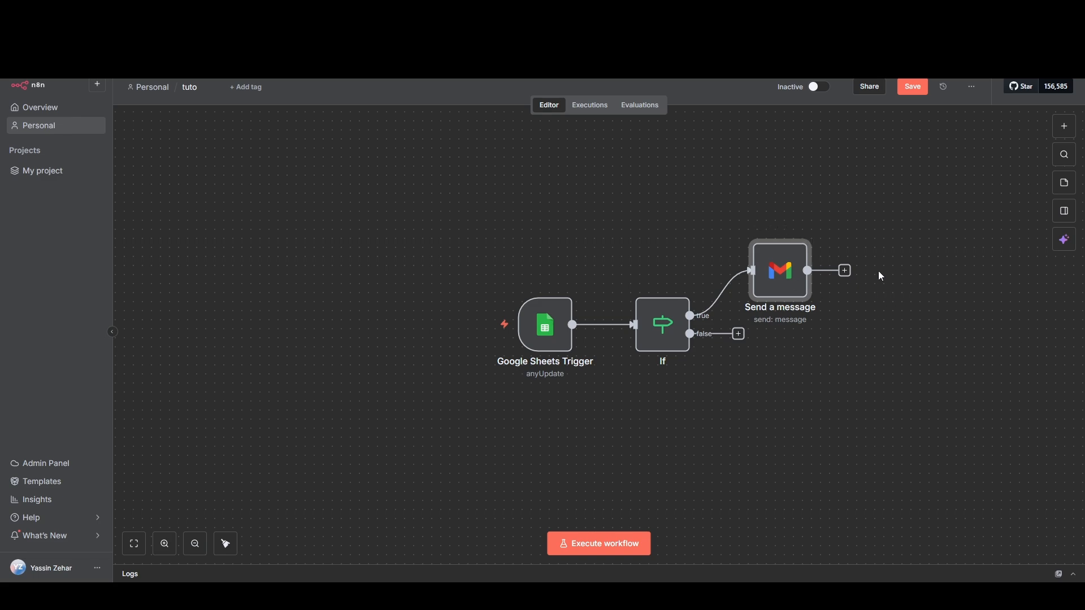
# Step: Add a Google Sheets "Update row in sheet" node after the Send a message node
pyautogui.click(845, 273)
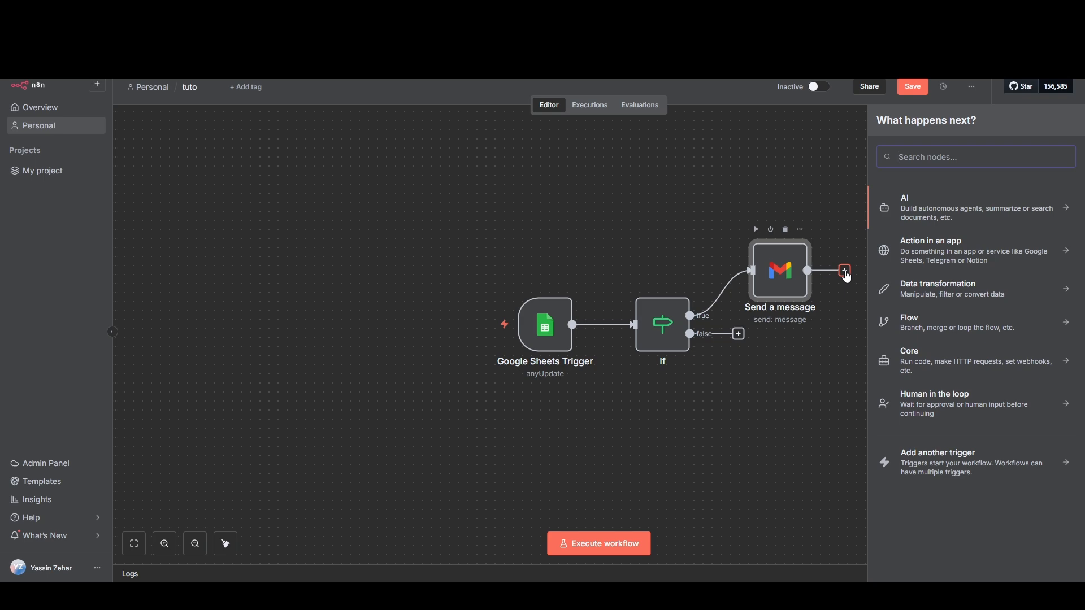
pyautogui.write('google')
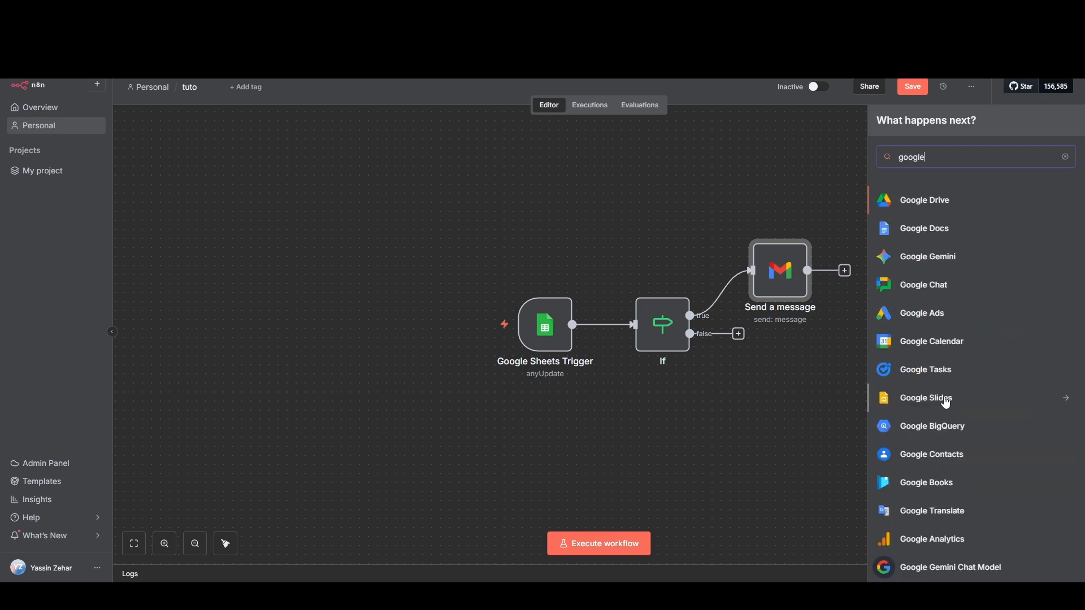
pyautogui.scroll(-2, 947, 403)
pyautogui.click(926, 511)
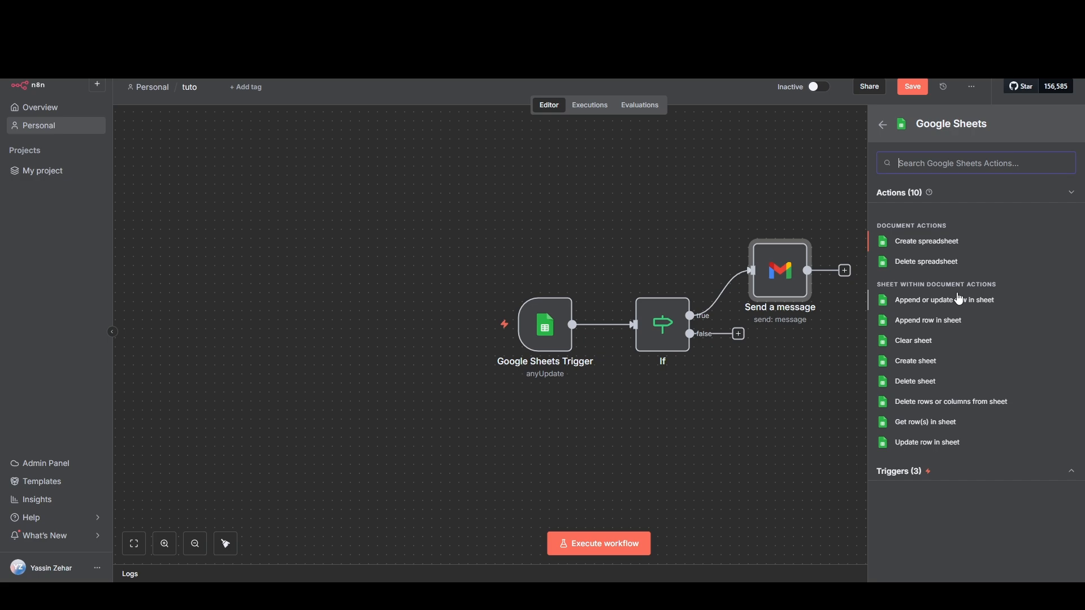
pyautogui.click(936, 444)
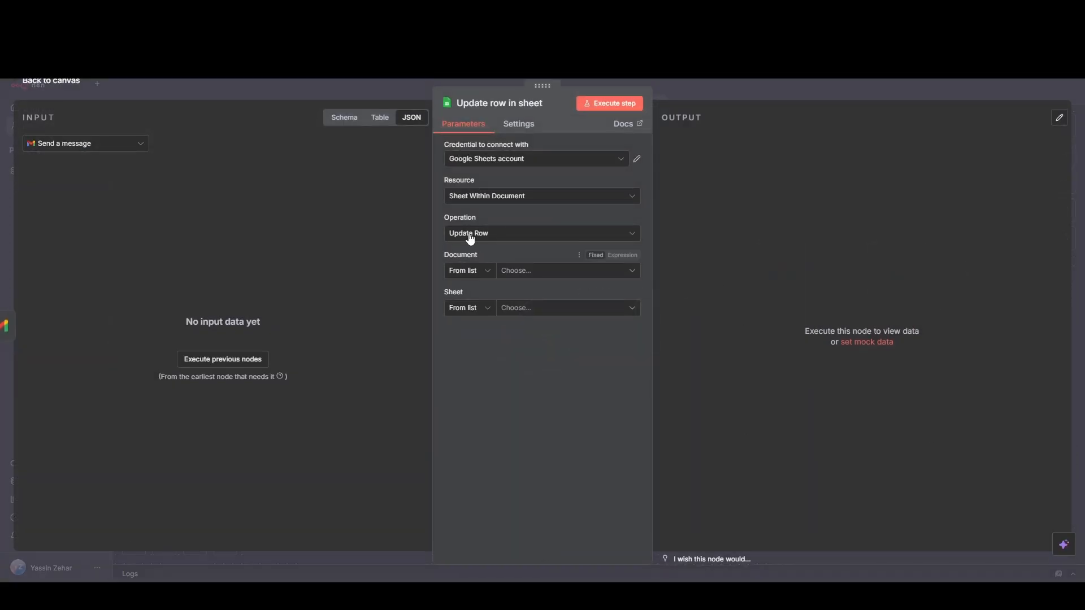
# Step: Set the update node's document to Reporting and its sheet to Feuille 1
pyautogui.click(527, 277)
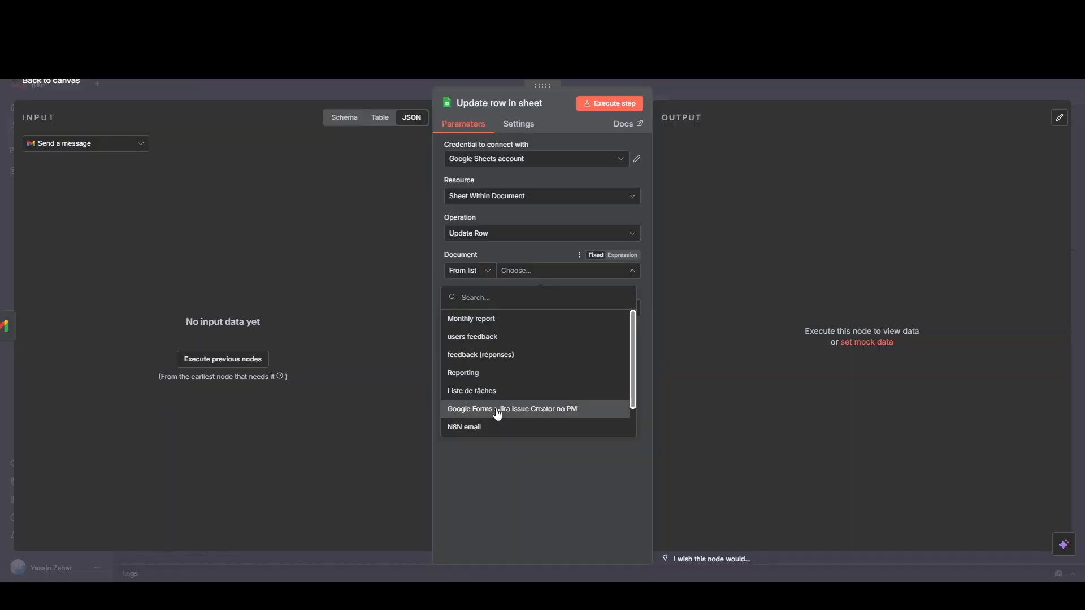
pyautogui.click(498, 484)
pyautogui.click(571, 271)
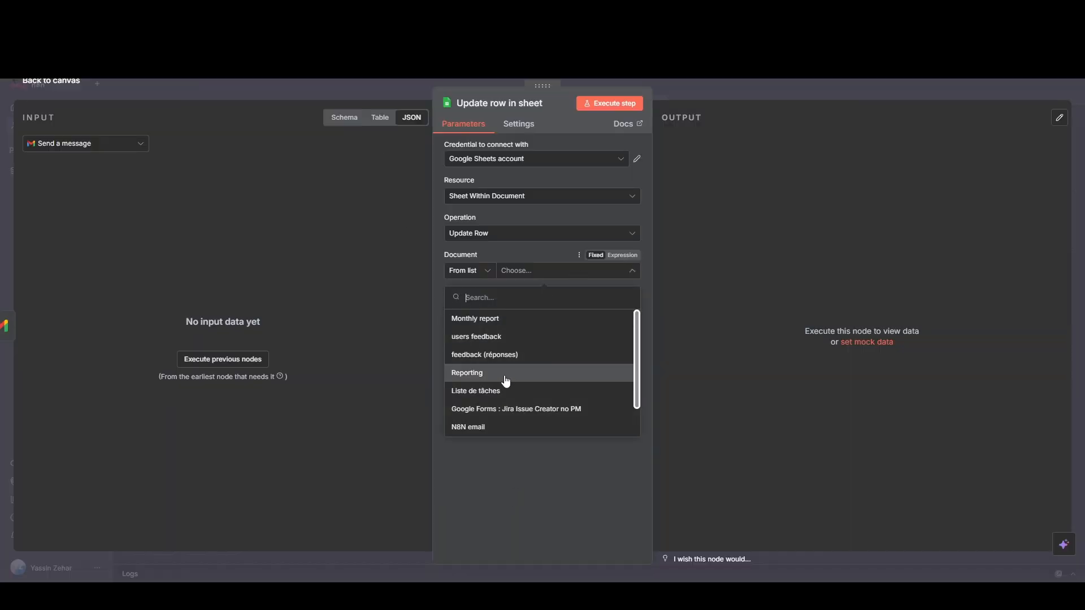
pyautogui.click(504, 374)
pyautogui.click(575, 308)
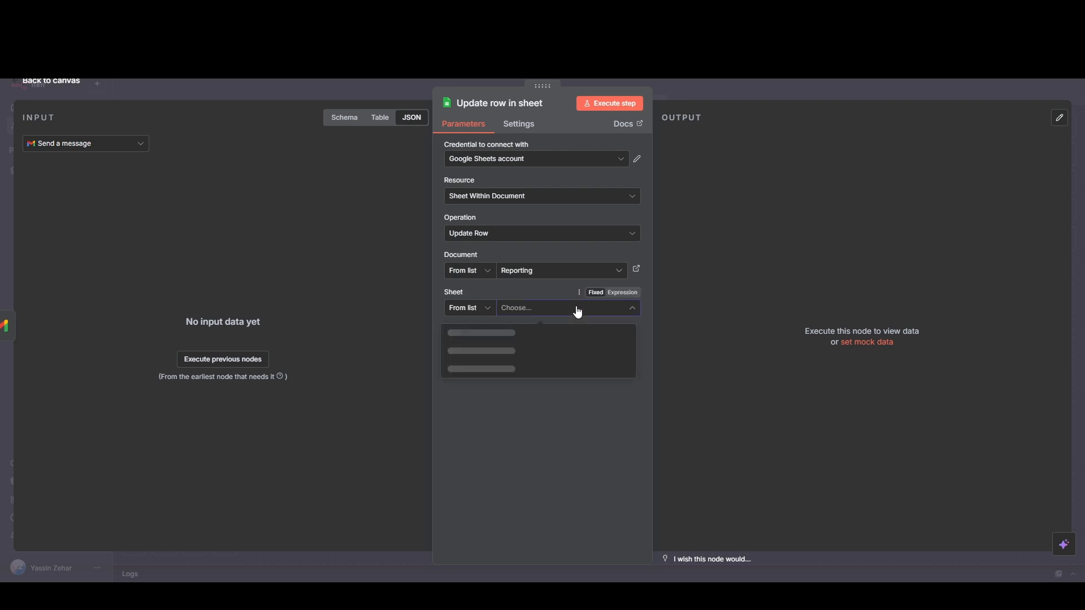
pyautogui.click(516, 336)
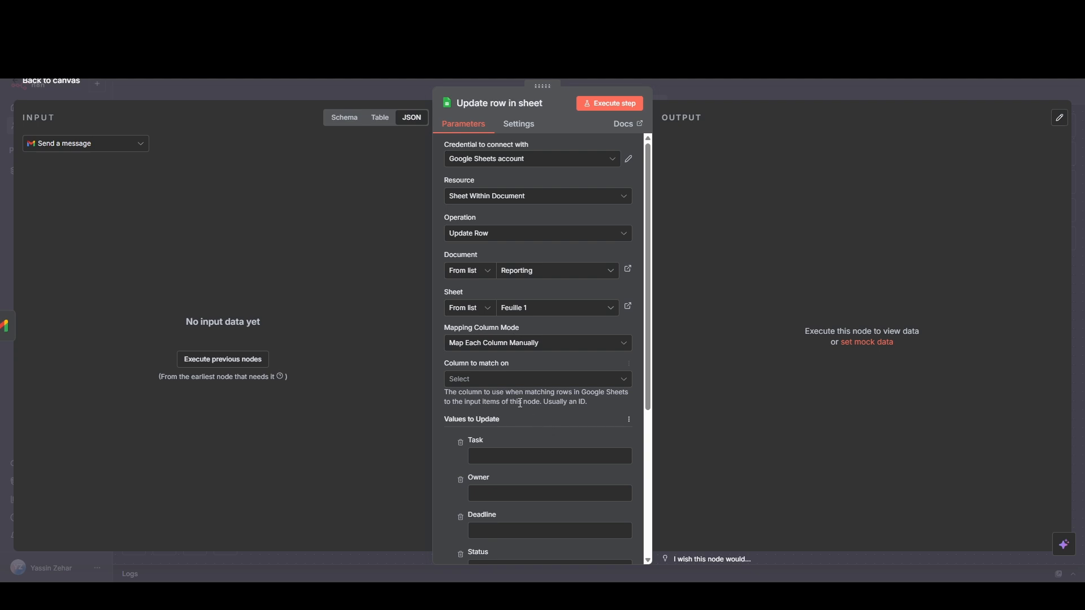
# Step: Keep the Map Each Column Manually mode and set the column to match on to Priority
pyautogui.scroll(-1, 516, 388)
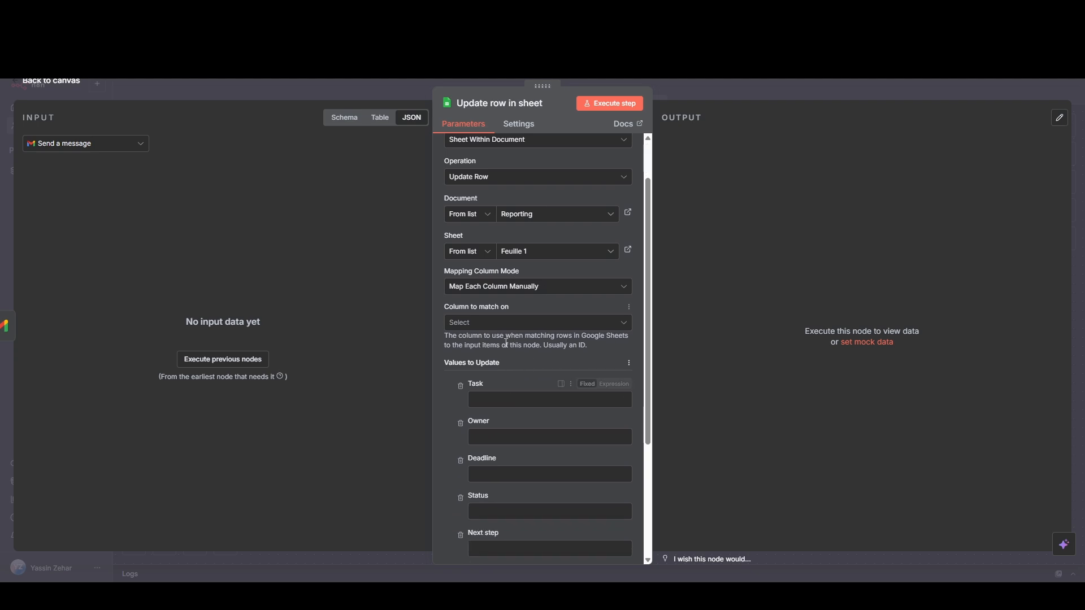
pyautogui.click(529, 299)
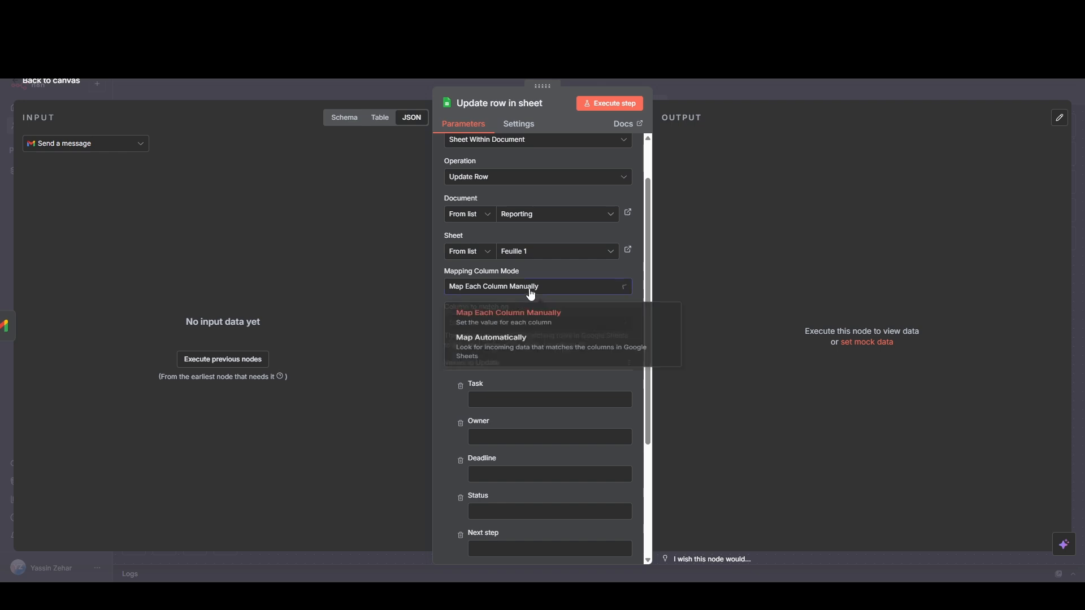
pyautogui.click(445, 405)
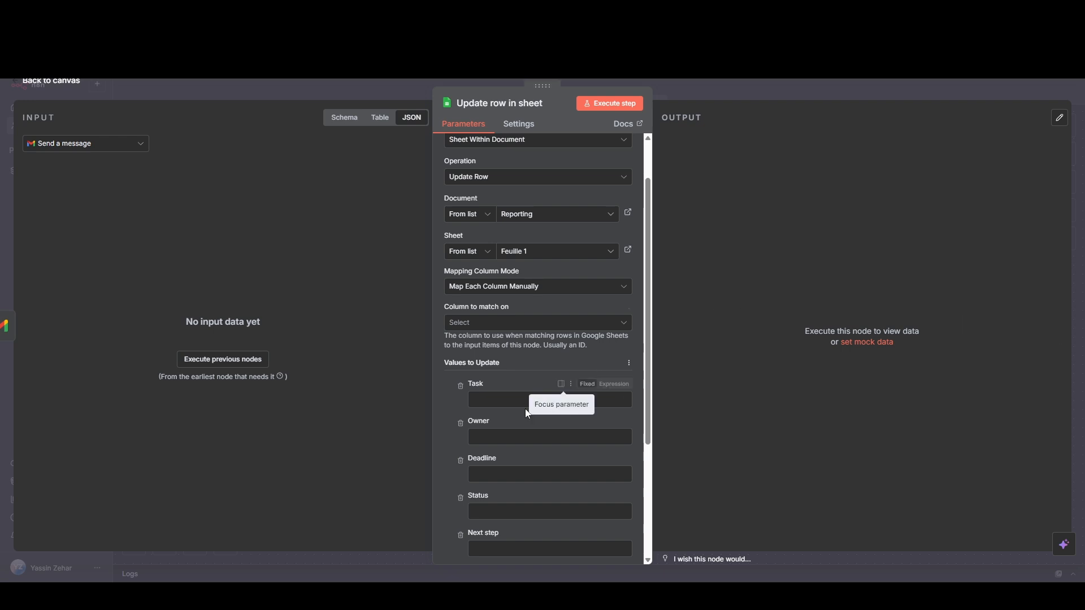
pyautogui.click(486, 329)
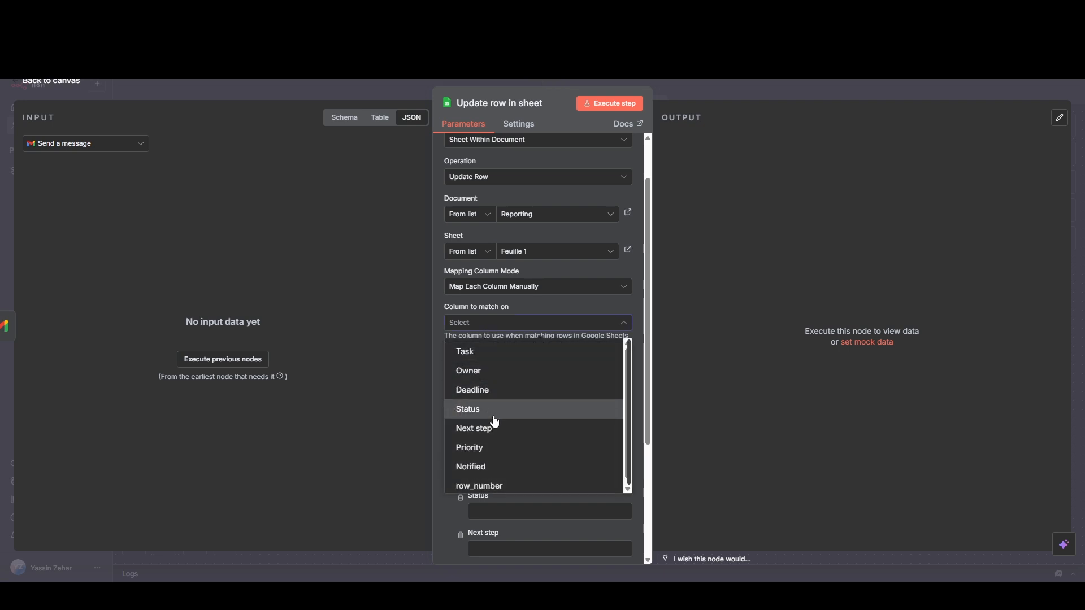
pyautogui.click(496, 446)
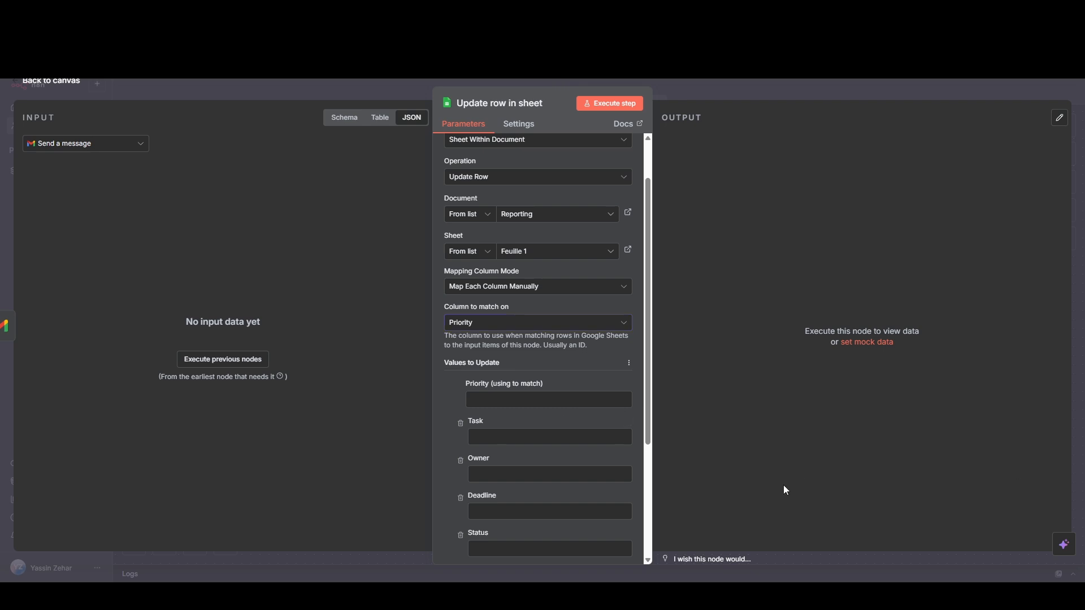
# Step: Set the Priority match value to the expression {{ $('Trigger when Urgent status').item.json.Priority }} and return to the canvas
pyautogui.click(531, 400)
pyautogui.hotkey('ctrl', 'v')
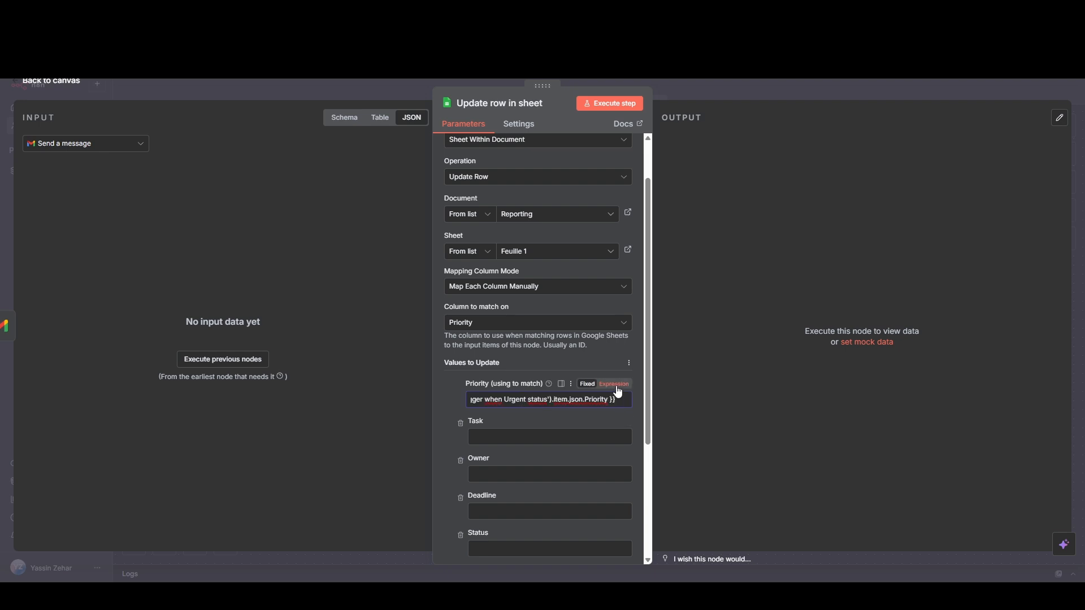
pyautogui.click(614, 385)
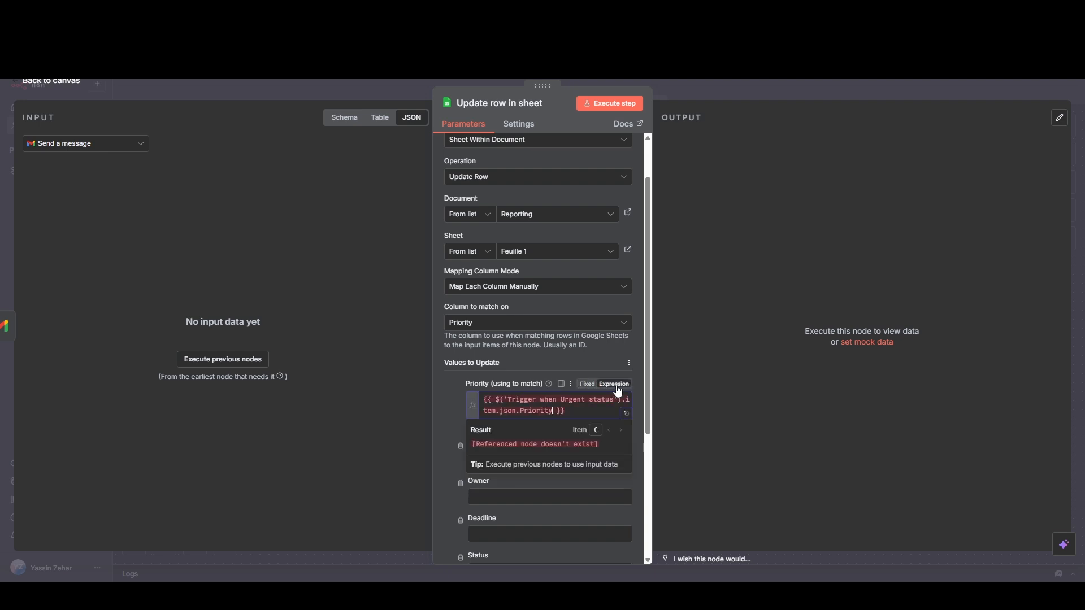
pyautogui.click(443, 382)
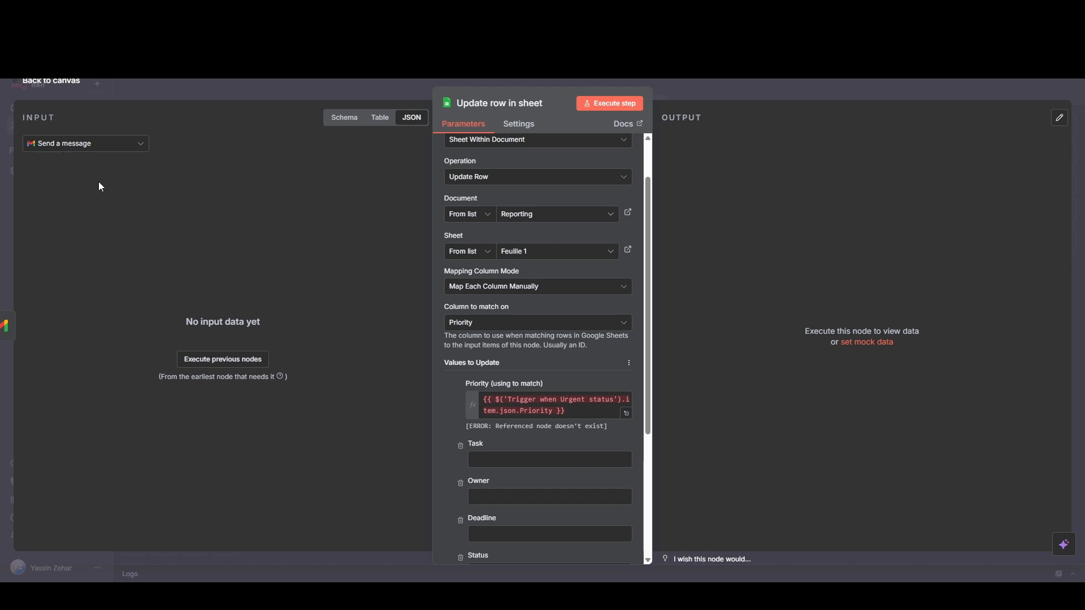
pyautogui.click(102, 150)
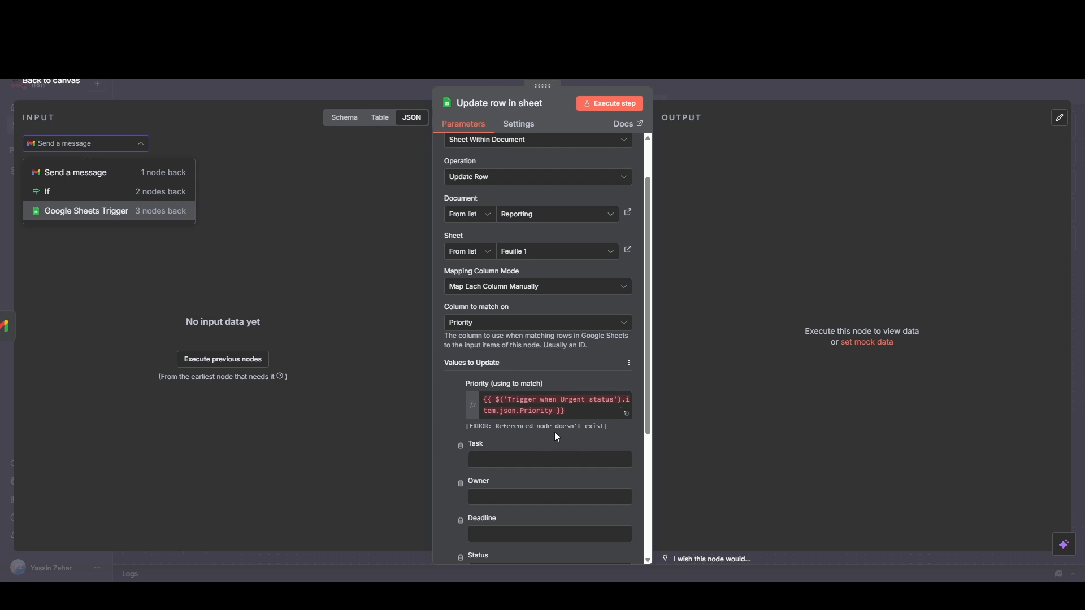
pyautogui.click(333, 470)
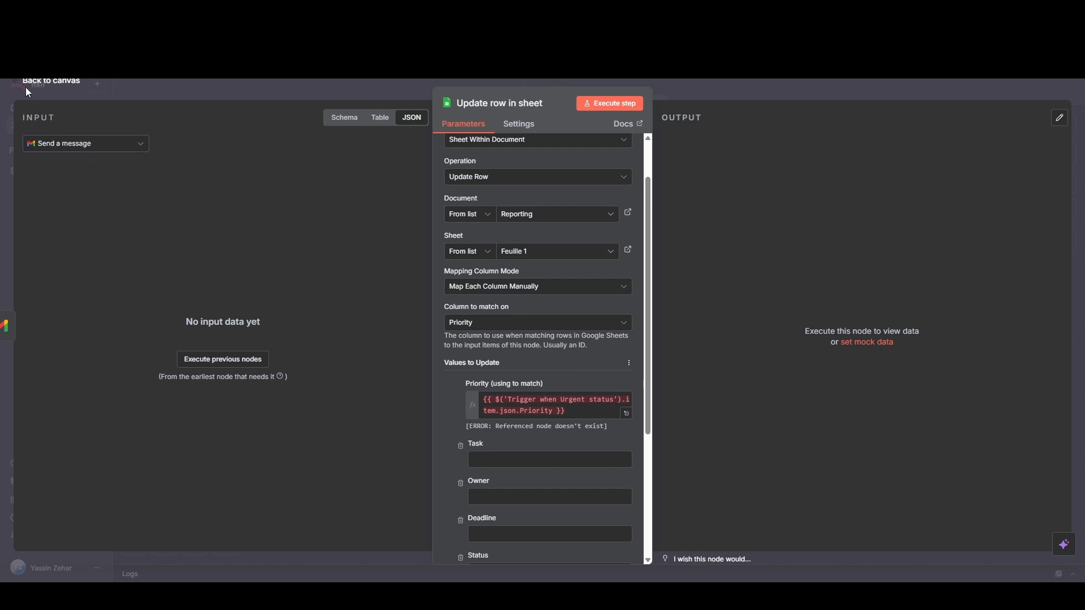
pyautogui.click(61, 88)
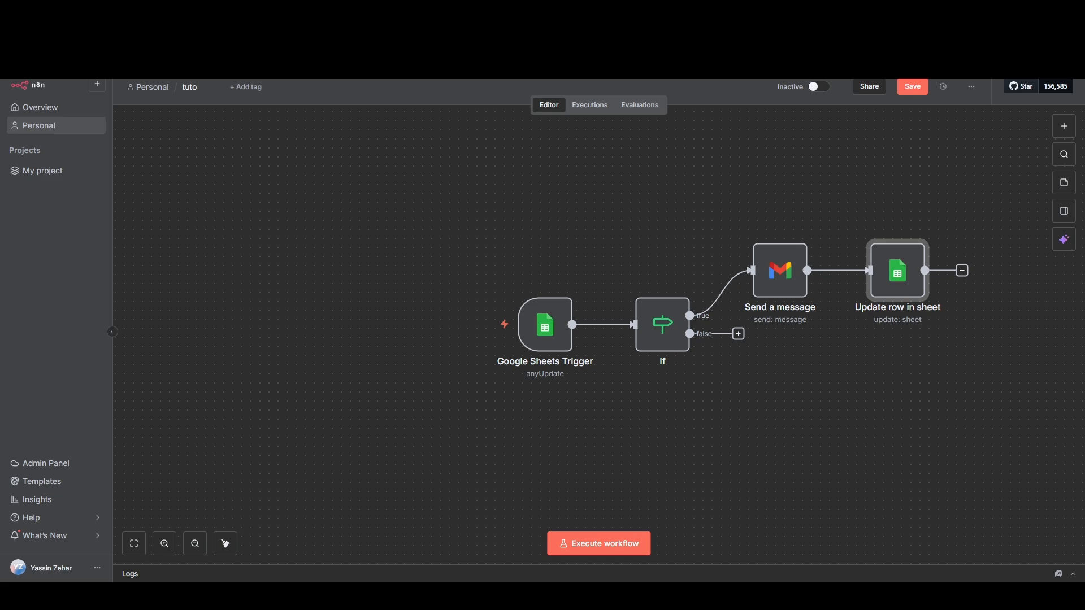
# Step: Add a Wait node after the Update row in sheet node, keep its 5-second interval, and return to the canvas
pyautogui.click(962, 271)
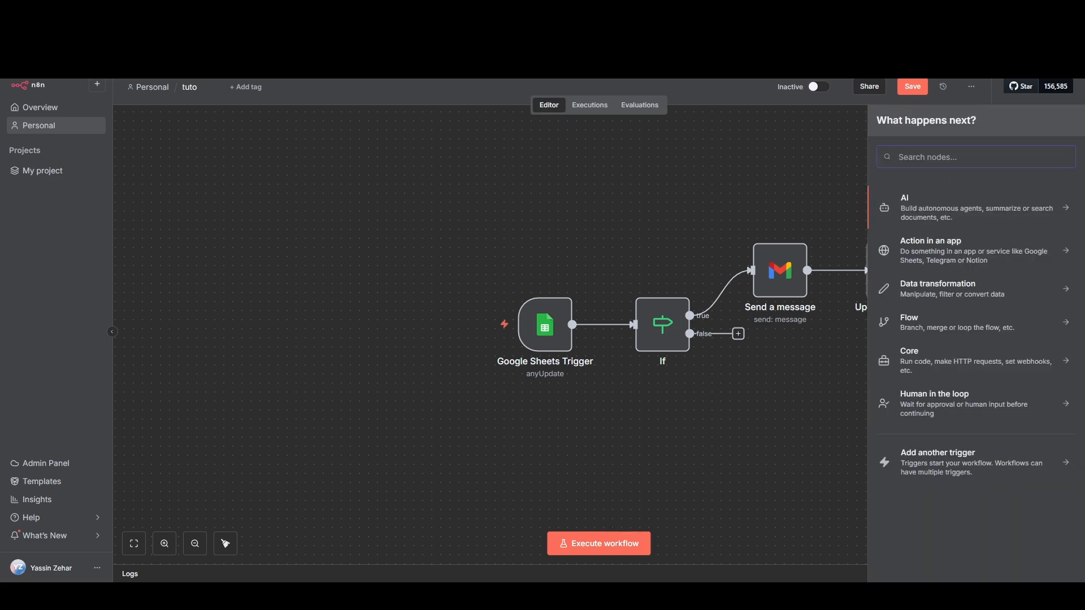
pyautogui.write('wai')
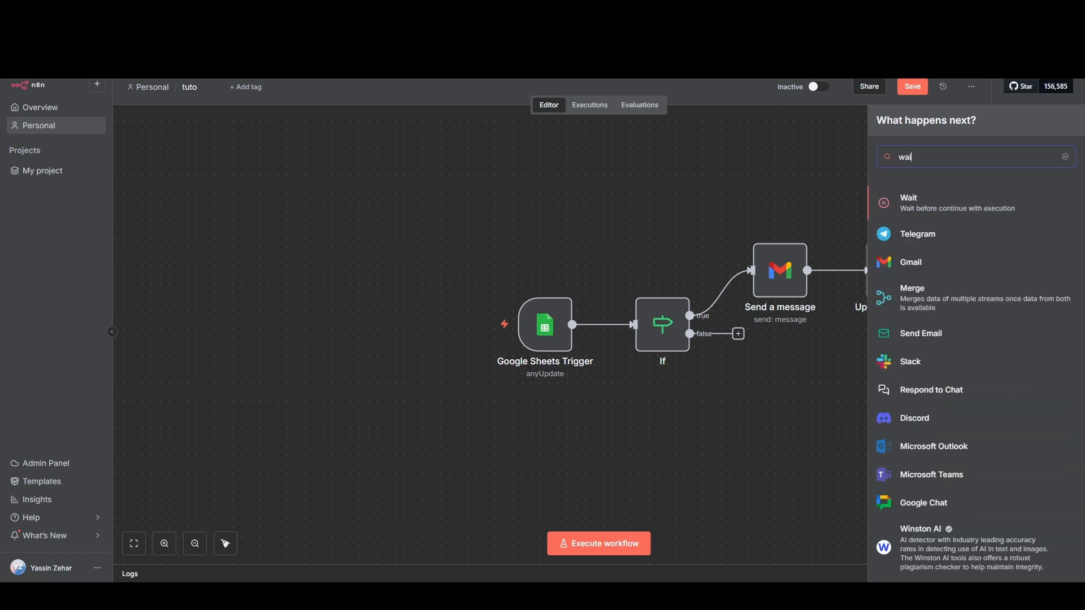
pyautogui.click(926, 210)
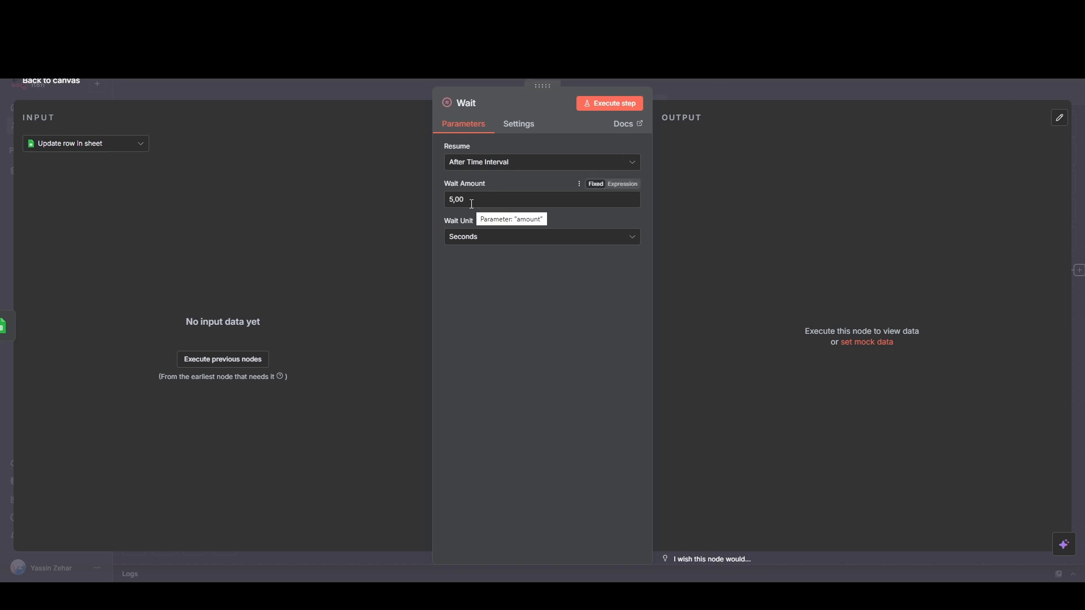
pyautogui.click(508, 238)
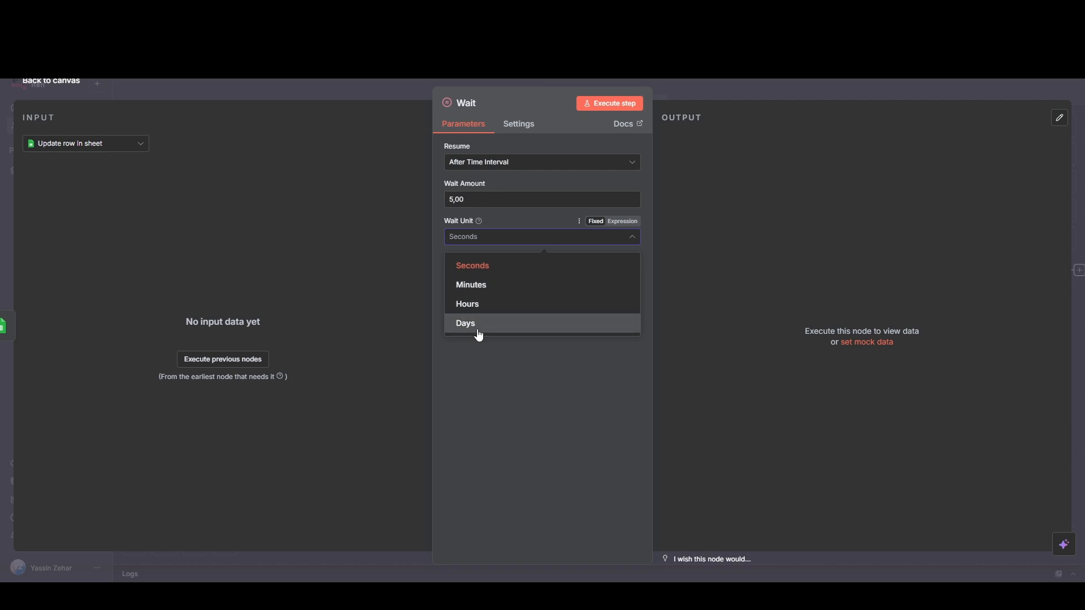
pyautogui.click(476, 382)
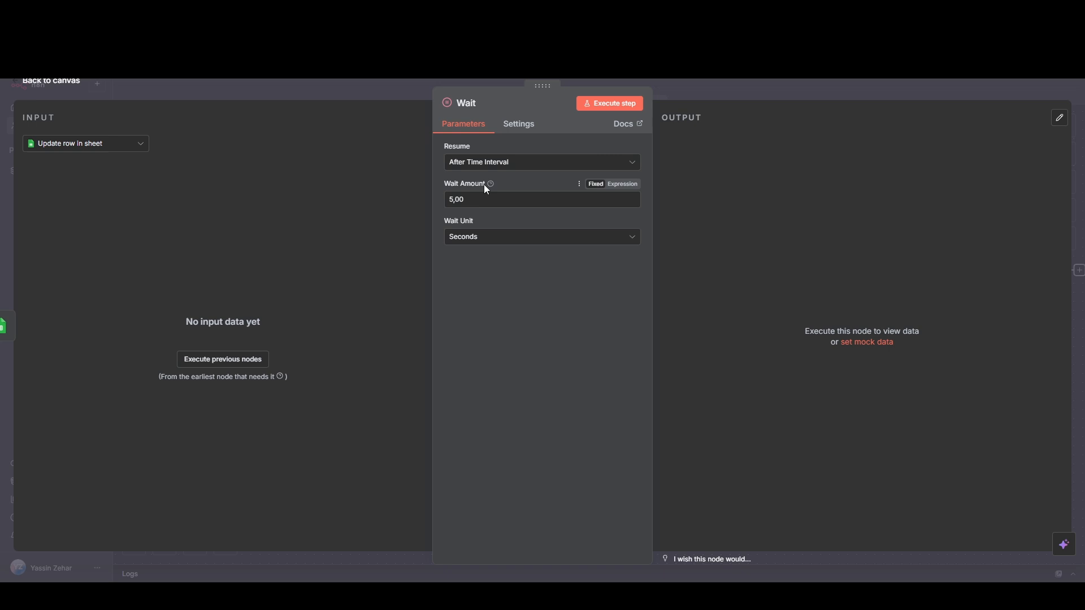
pyautogui.click(76, 87)
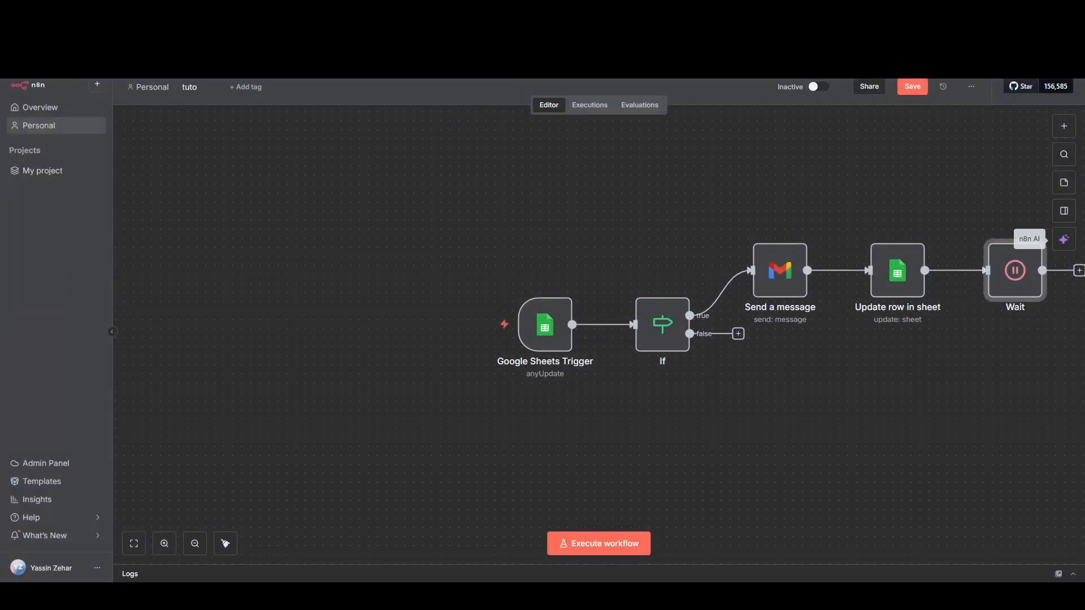
# Step: Add a second If node connected after the Wait node
pyautogui.click(907, 391)
pyautogui.moveTo(938, 390); pyautogui.dragTo(640, 396)
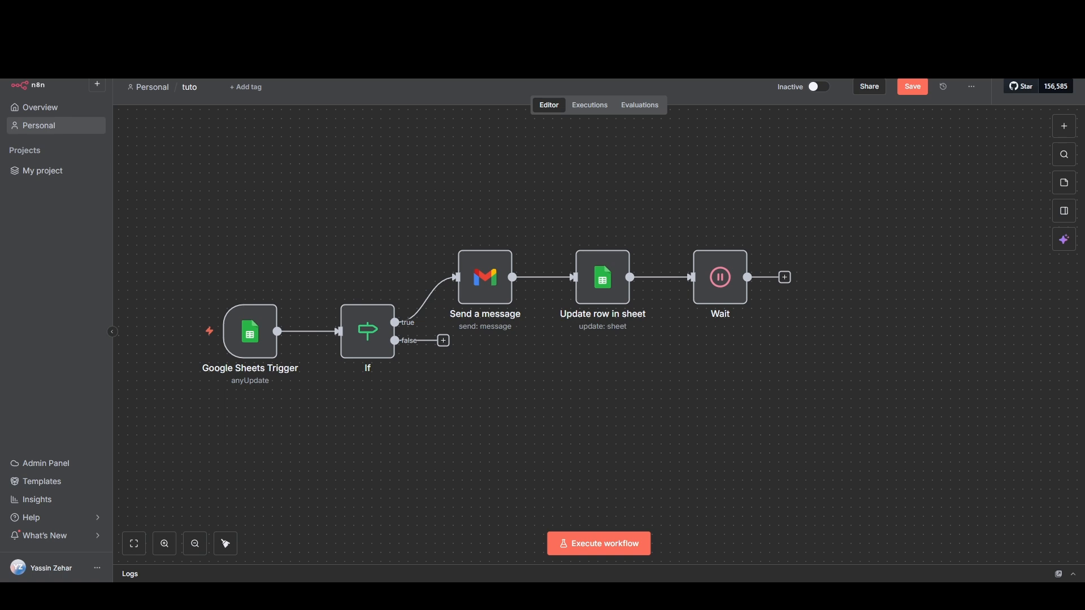
pyautogui.click(785, 277)
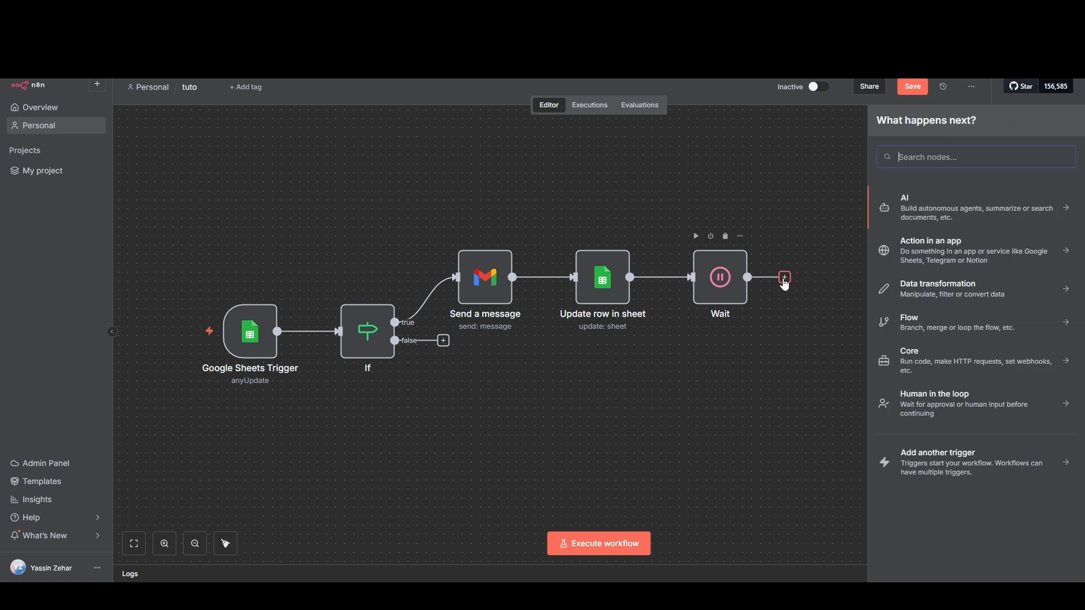
pyautogui.write('if')
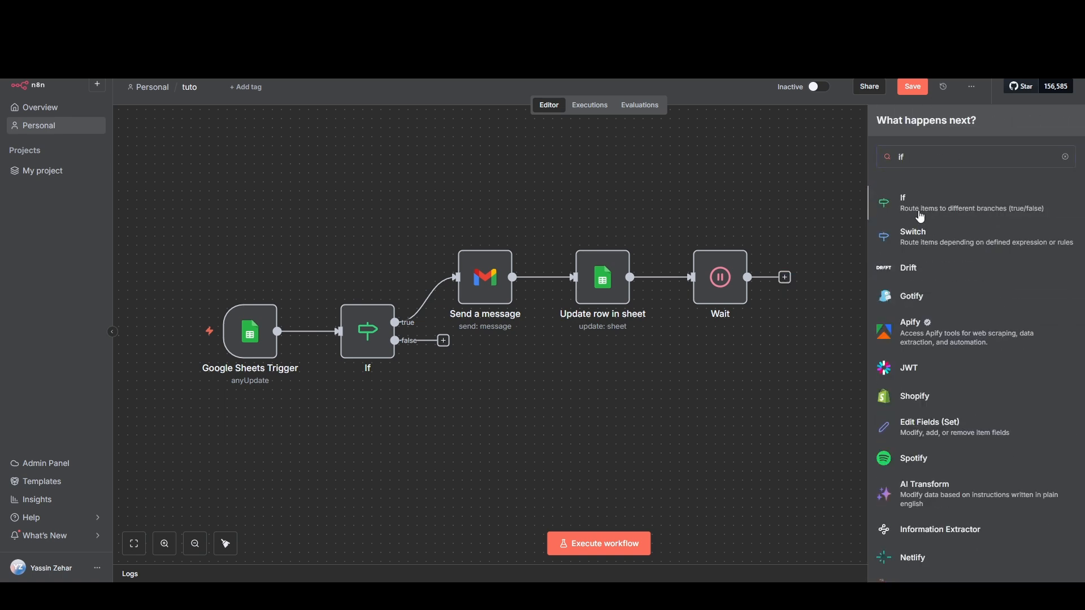
pyautogui.press('Return')
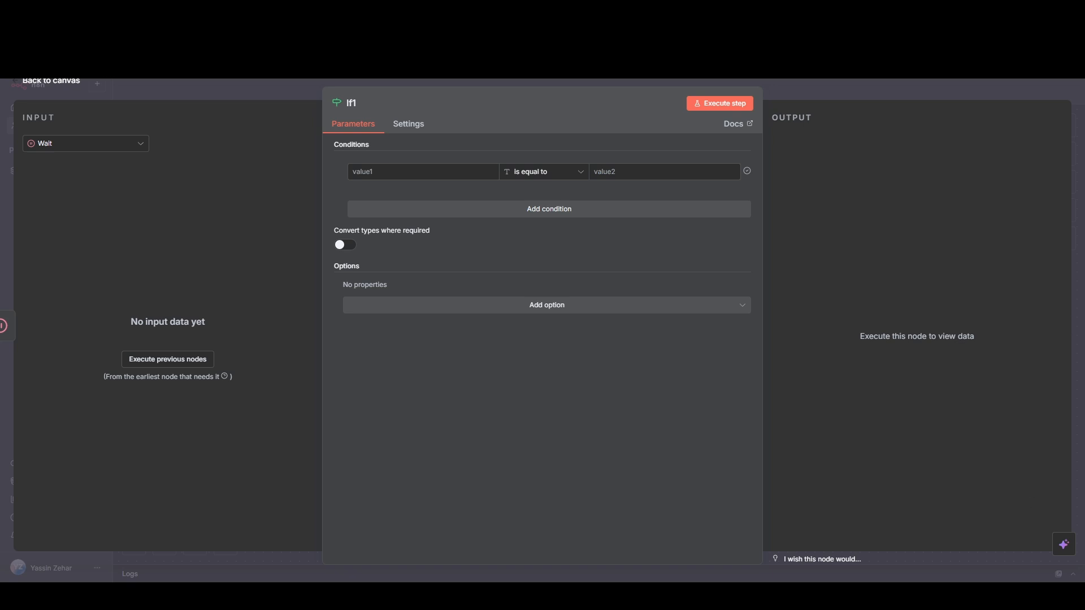
# Step: Set the new If node's condition so that Priority is equal to Urgent
pyautogui.click(456, 172)
pyautogui.write('Priority')
pyautogui.click(622, 171)
pyautogui.write('Urgent')
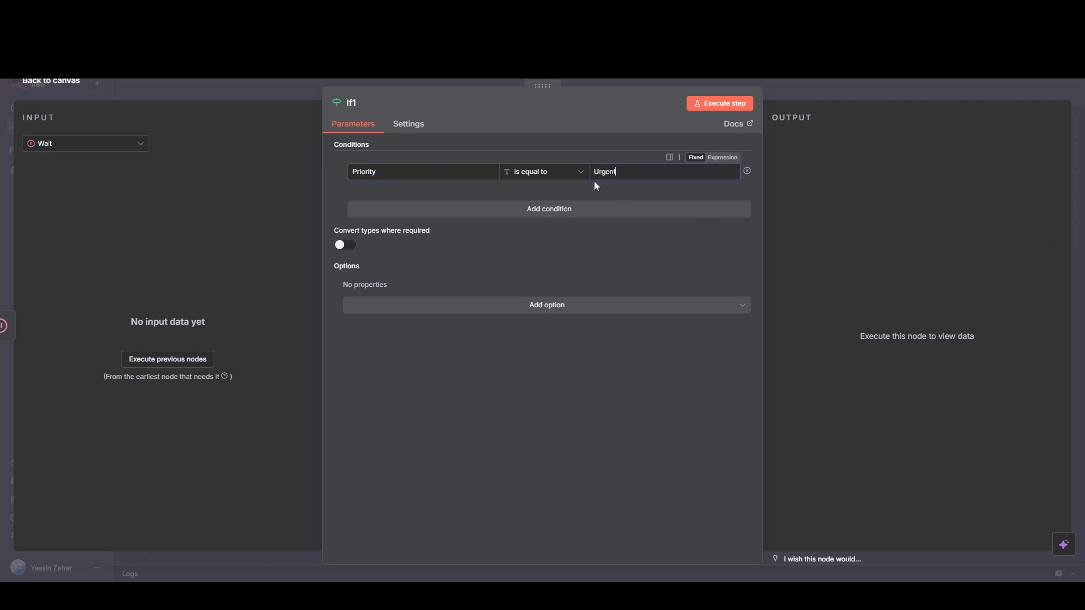
# Step: Add a Telegram "Send a text message" node to the true branch of the If1 node
pyautogui.click(65, 85)
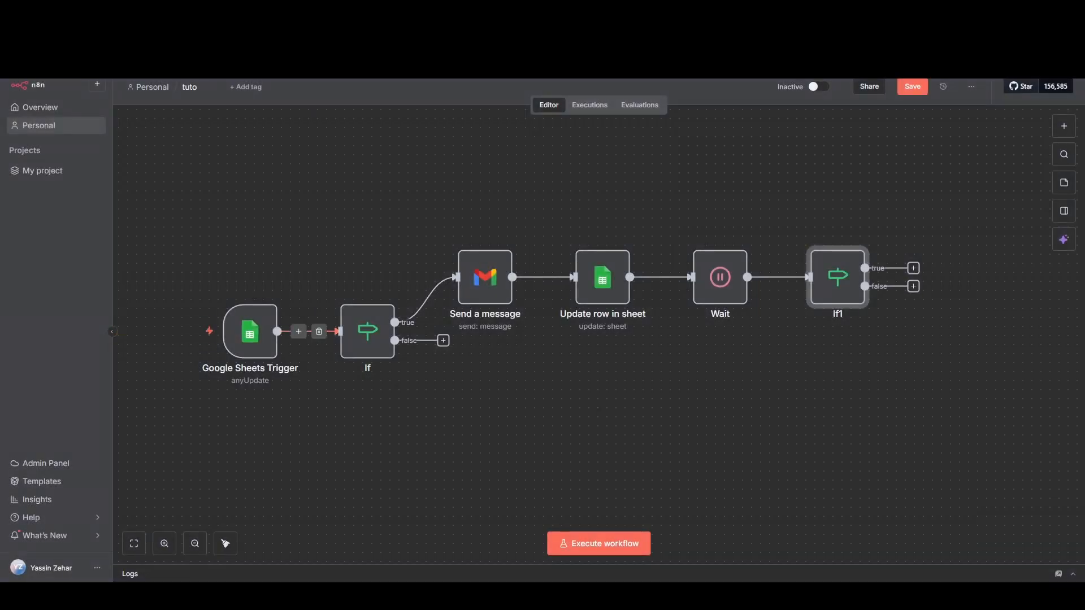
pyautogui.click(915, 270)
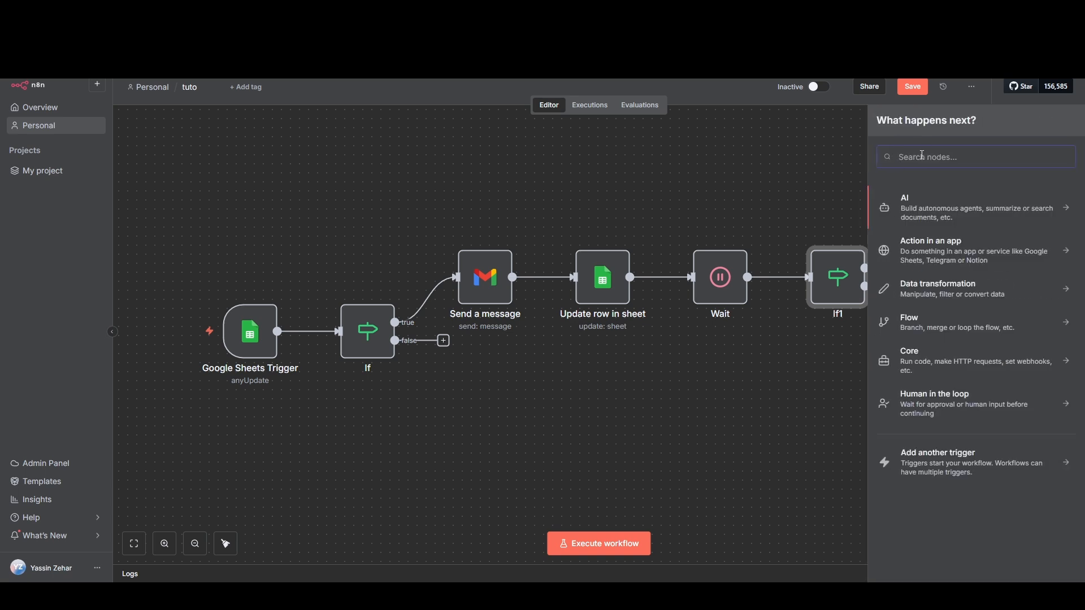
pyautogui.write('tele')
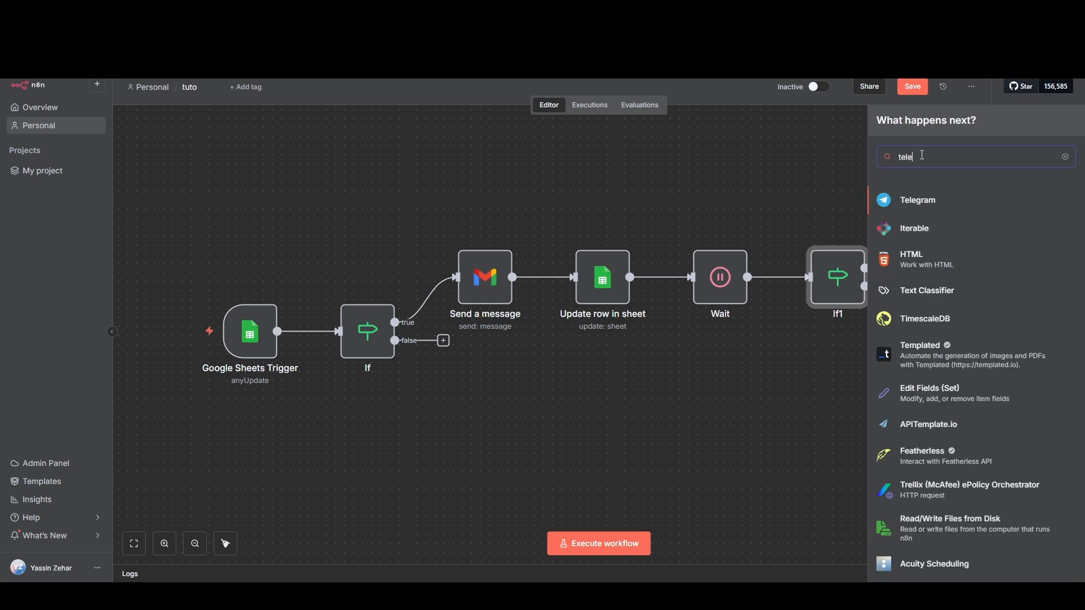
pyautogui.click(933, 201)
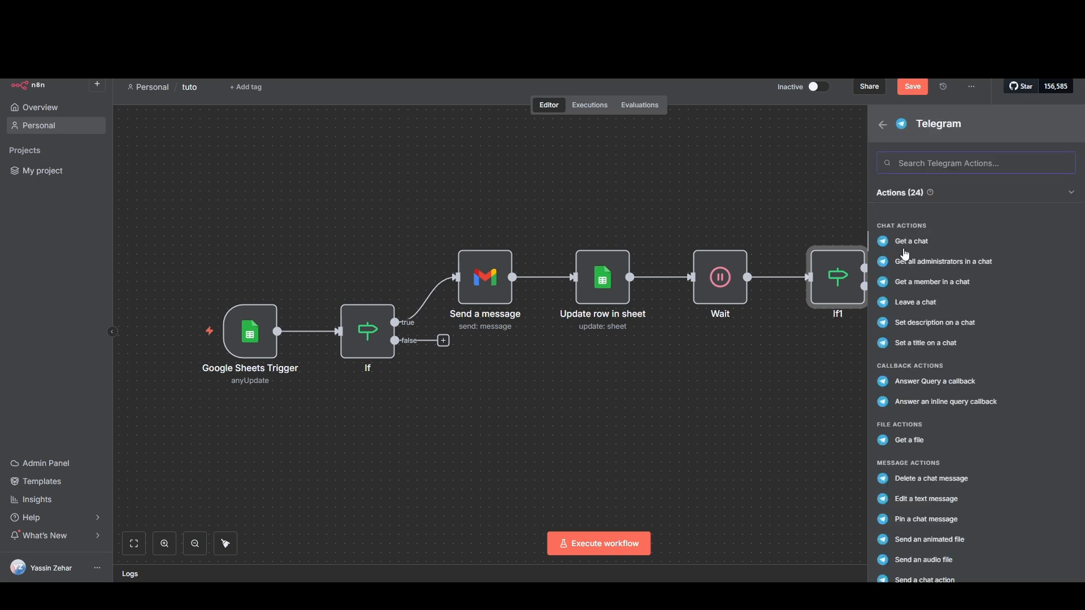
pyautogui.scroll(-2, 935, 297)
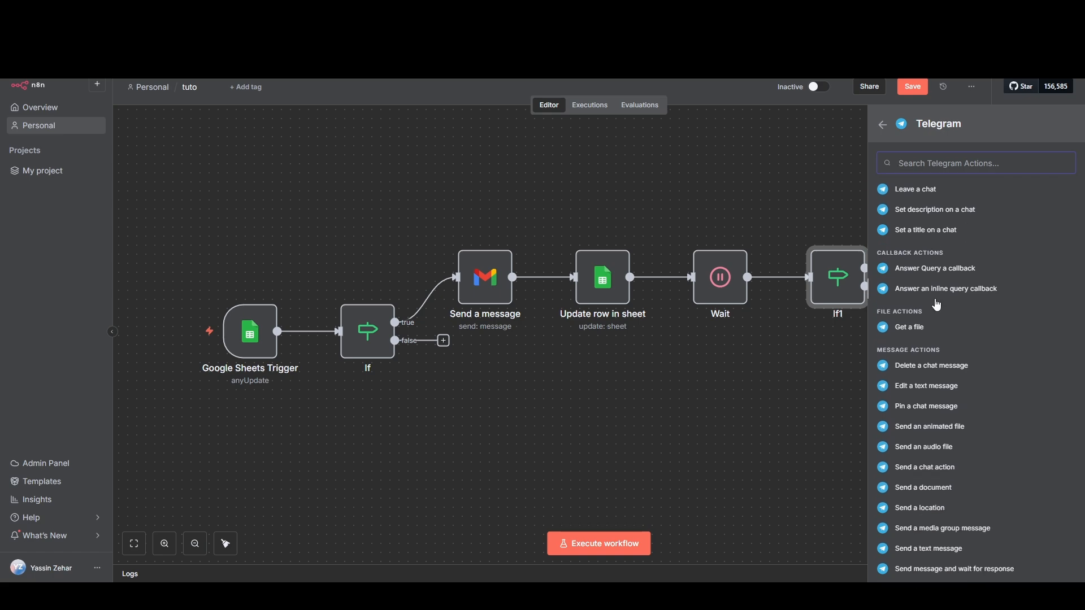
pyautogui.scroll(-1, 936, 304)
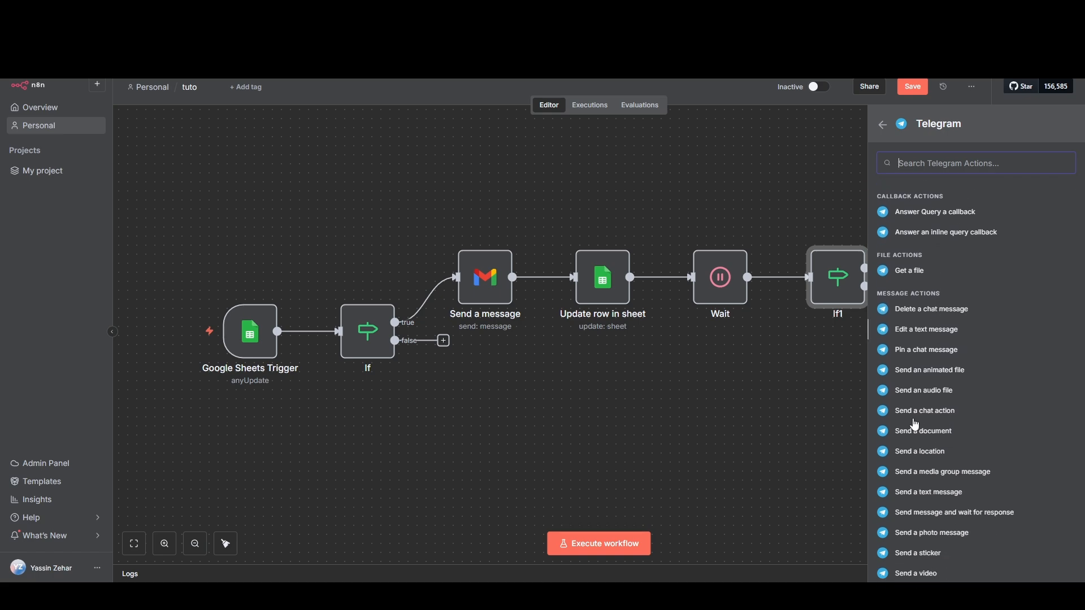
pyautogui.click(927, 493)
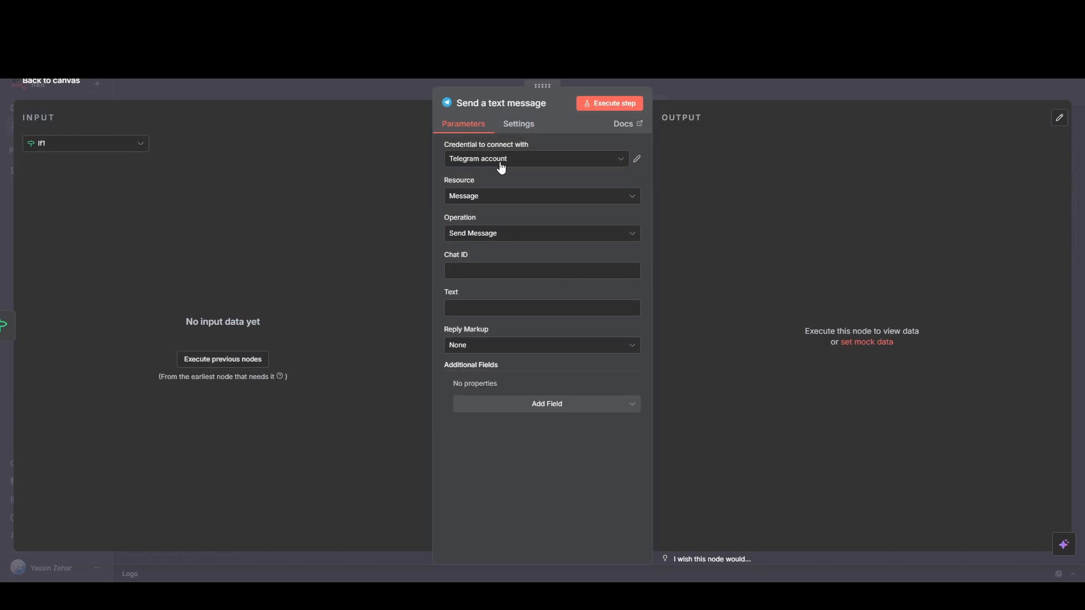
# Step: Paste the "Task still open after 2h:" message with the Task, Owner, Deadline and Status expressions as the Telegram text, leaving Chat ID empty, and return to the canvas
pyautogui.click(498, 270)
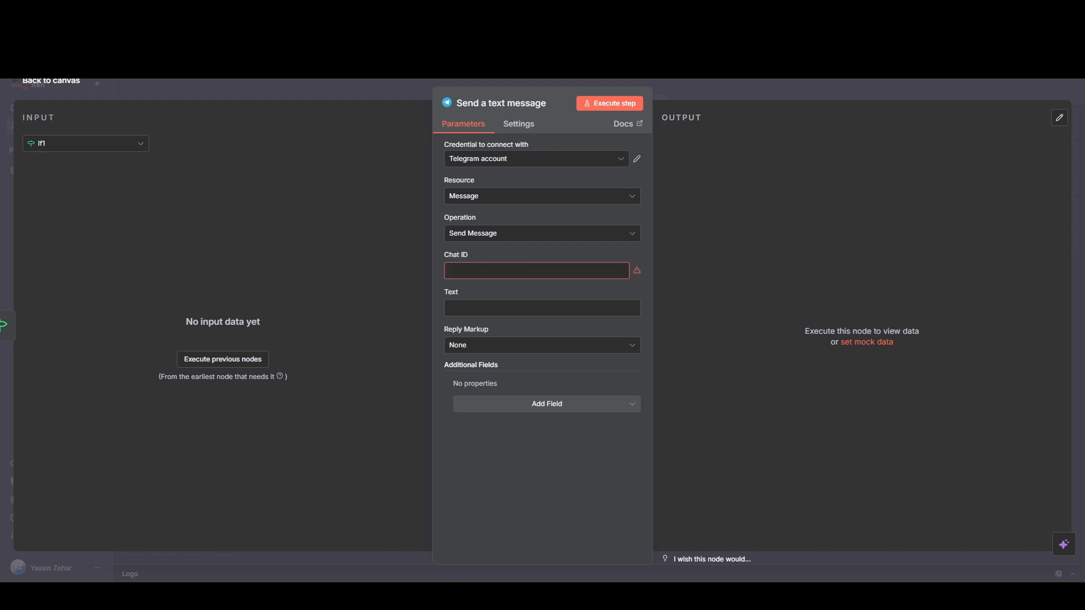
pyautogui.click(497, 310)
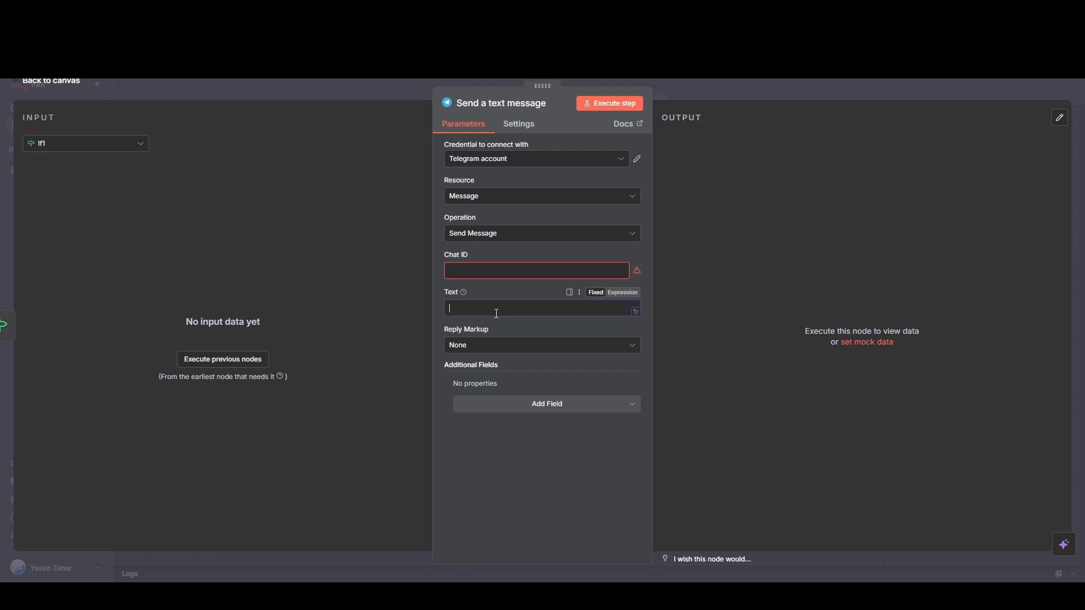
pyautogui.hotkey('ctrl', 'v')
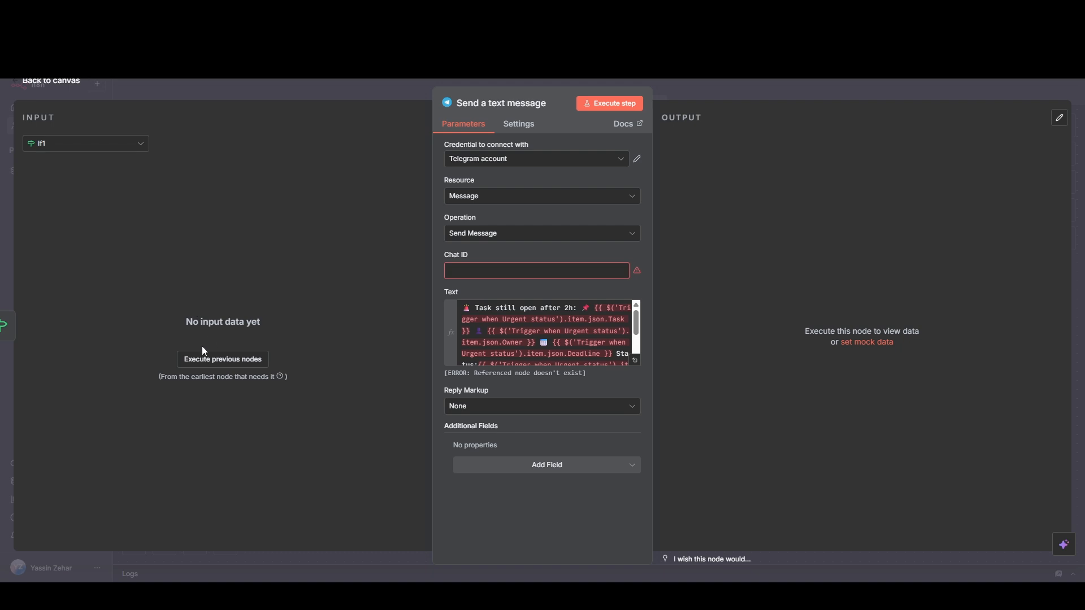
pyautogui.click(77, 86)
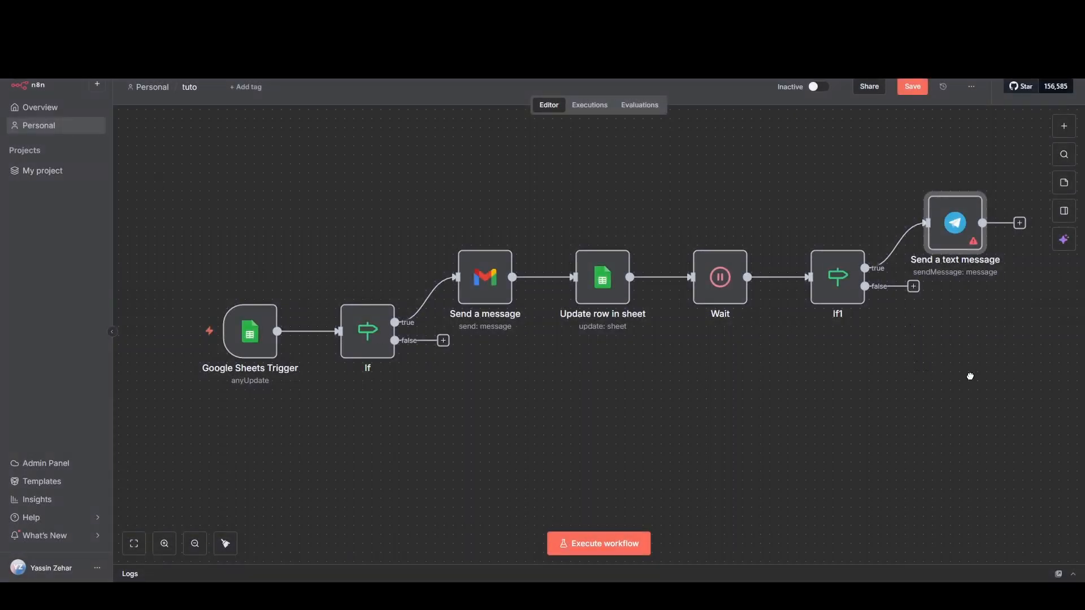
# Step: Add a Jira Software "Create an issue" node after the Send a text message node
pyautogui.moveTo(973, 377); pyautogui.dragTo(667, 401)
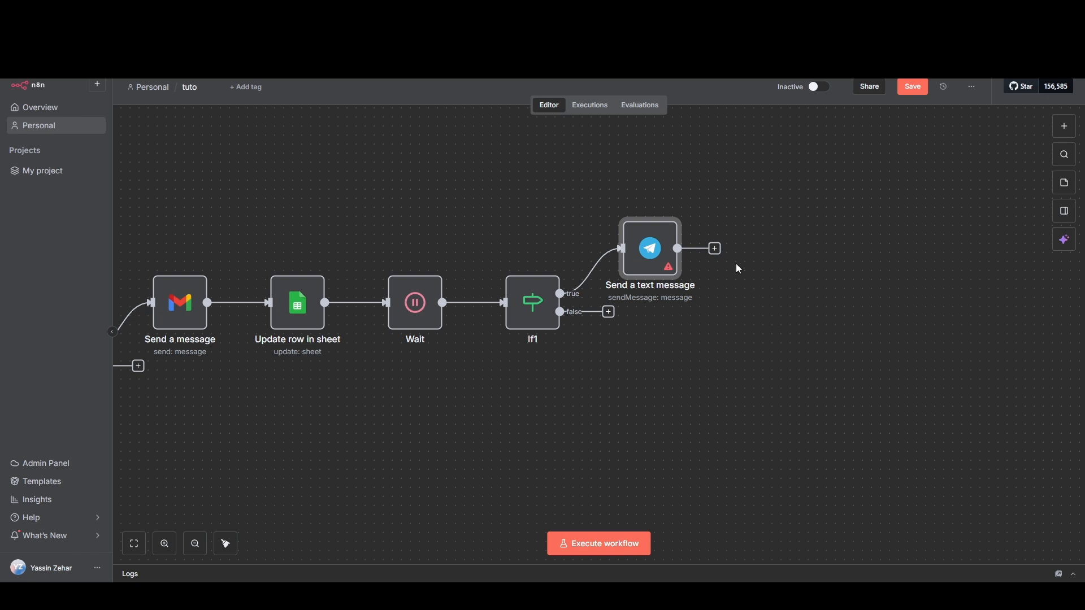
pyautogui.click(714, 250)
pyautogui.write('ji')
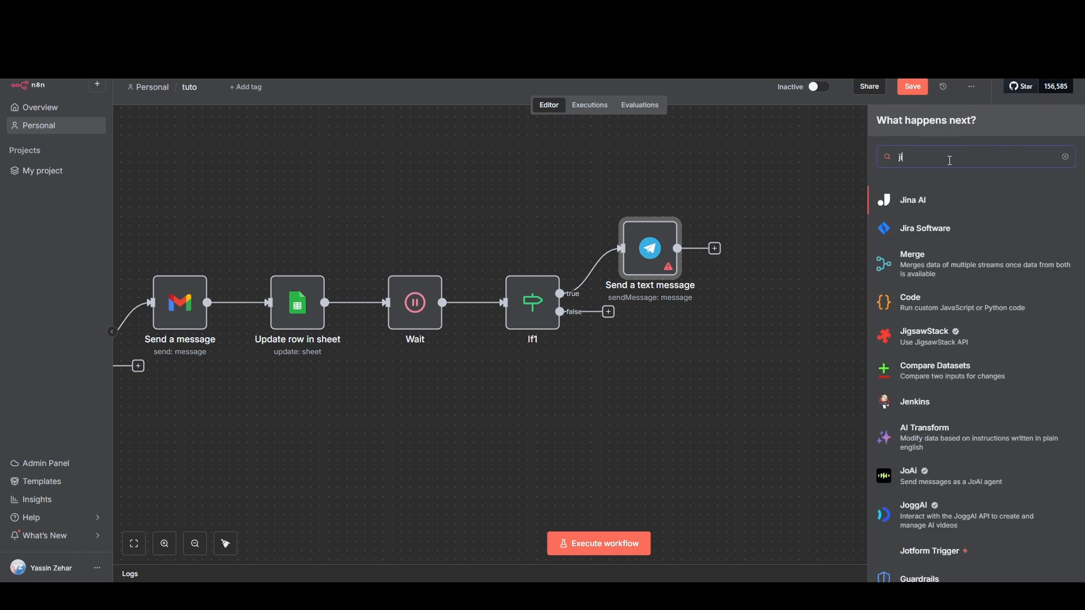
pyautogui.write('r')
pyautogui.click(949, 205)
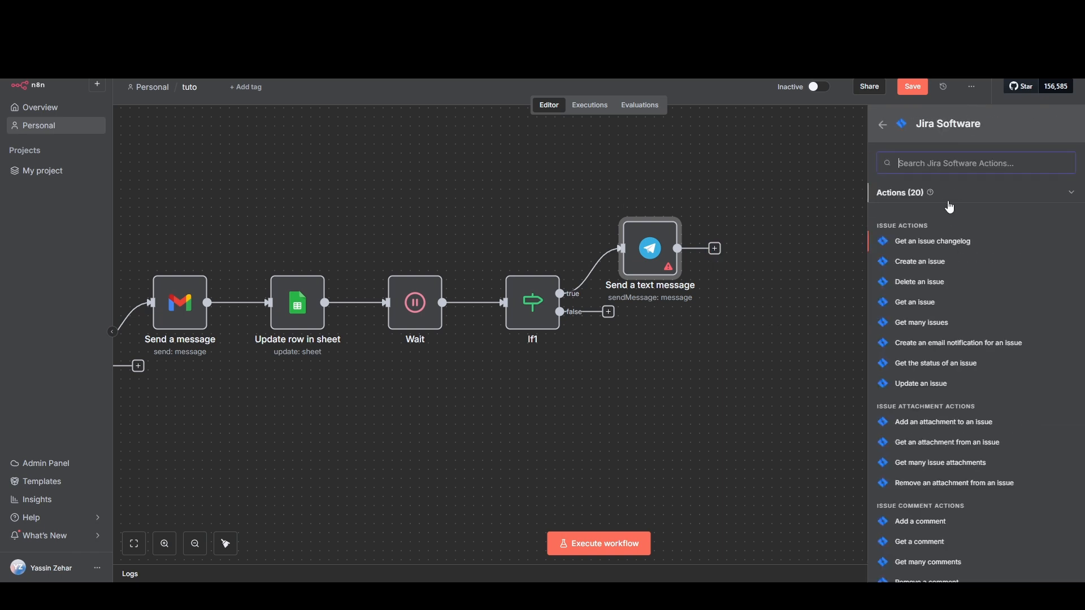
pyautogui.click(930, 262)
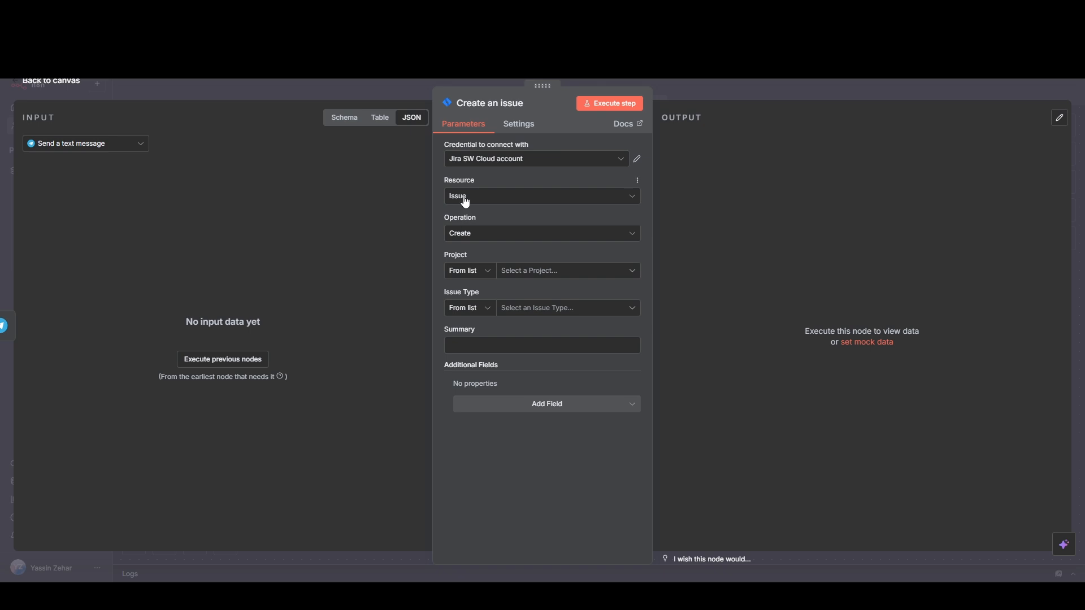
# Step: Keep the Jira resource Issue and operation Create, and set the project to test2 and the issue type to Bug
pyautogui.click(492, 195)
pyautogui.click(480, 198)
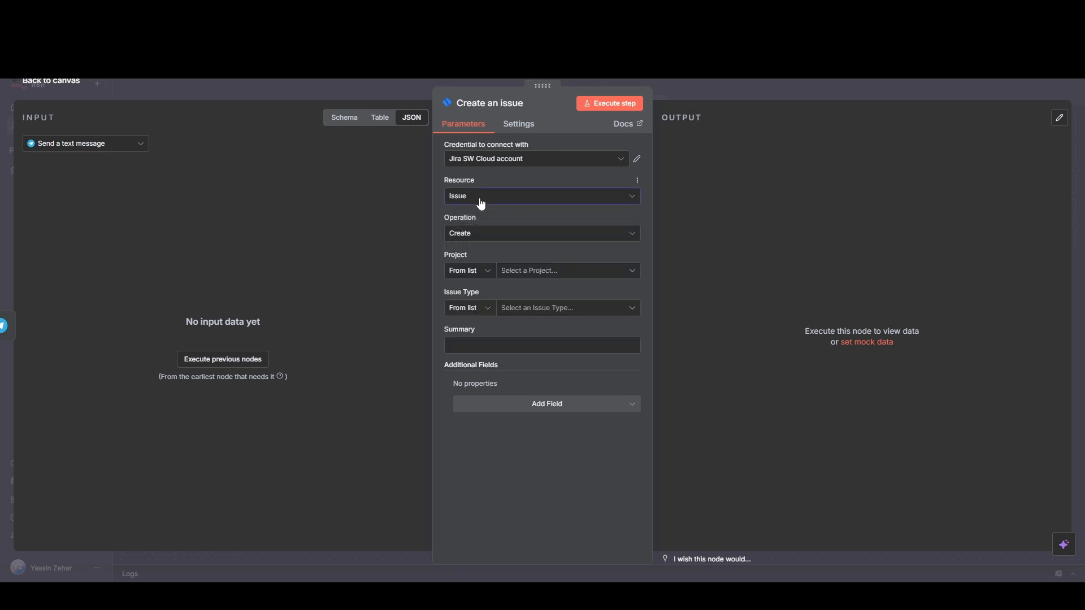
pyautogui.click(483, 236)
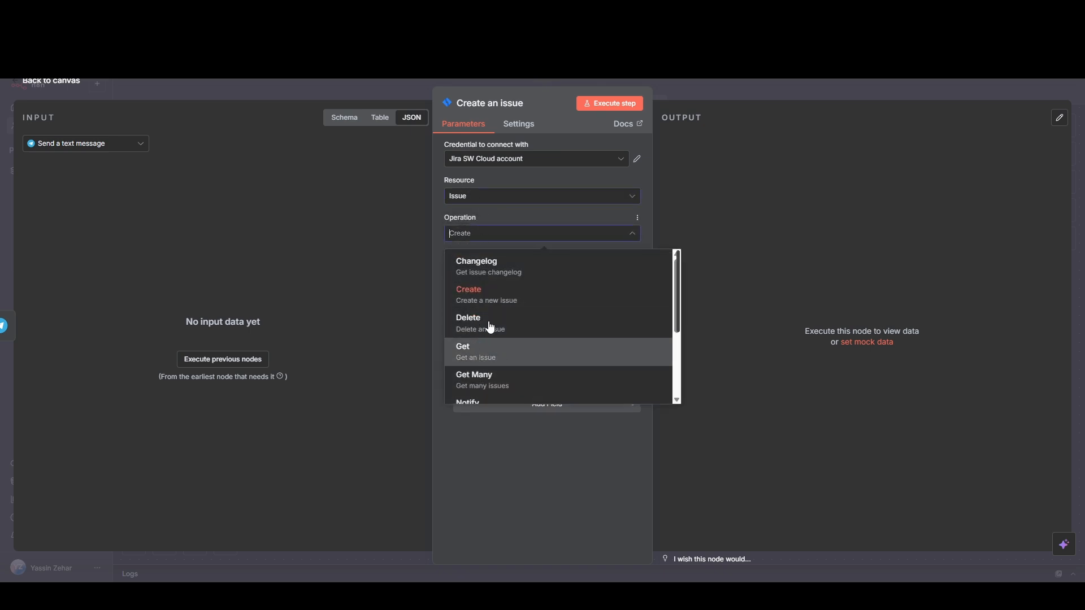
pyautogui.click(483, 442)
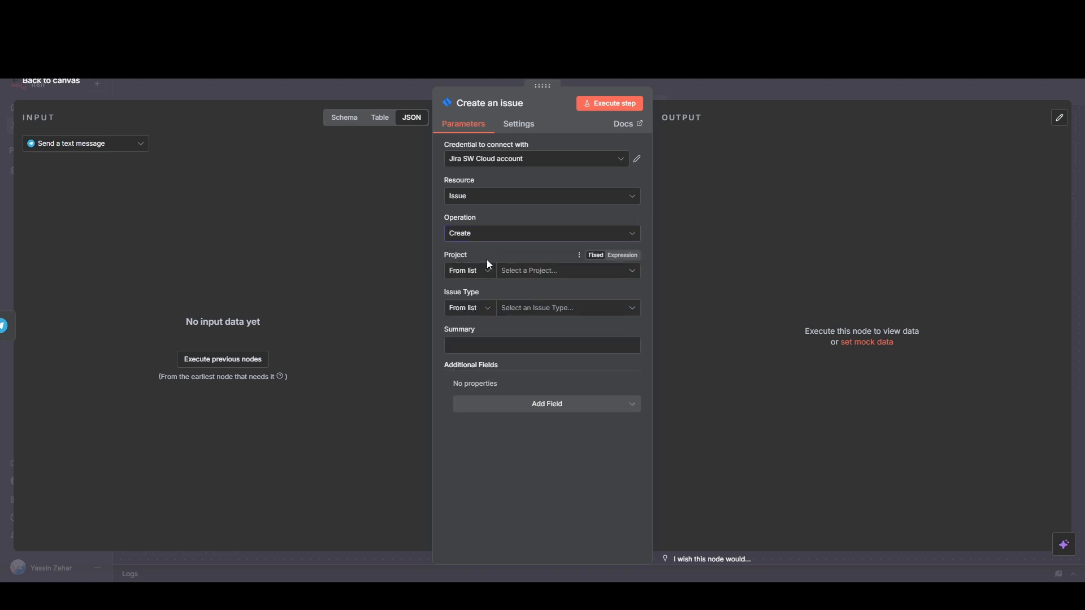
pyautogui.click(543, 275)
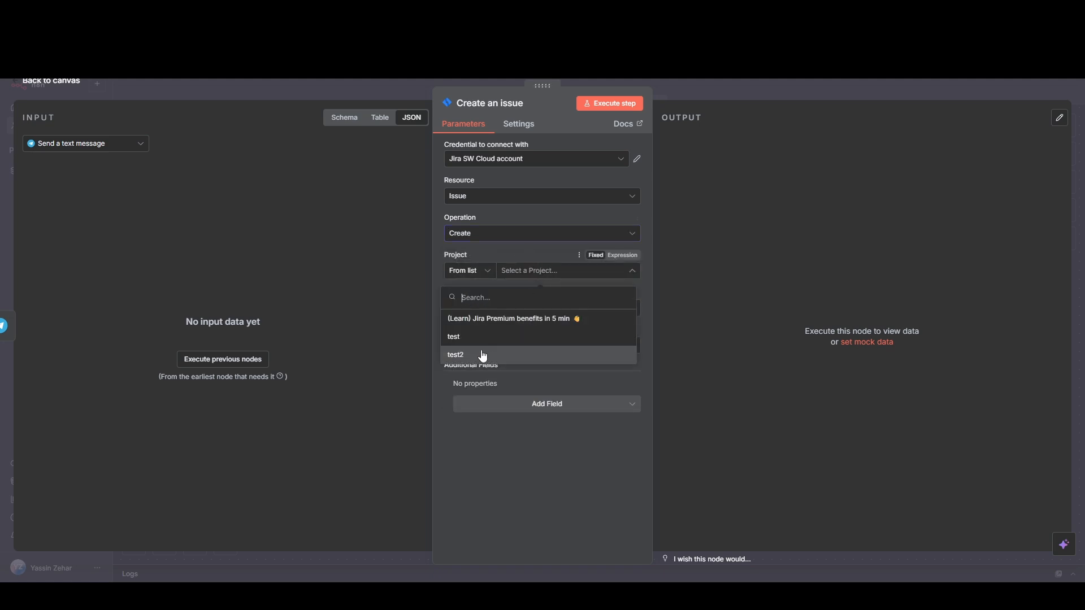
pyautogui.click(493, 357)
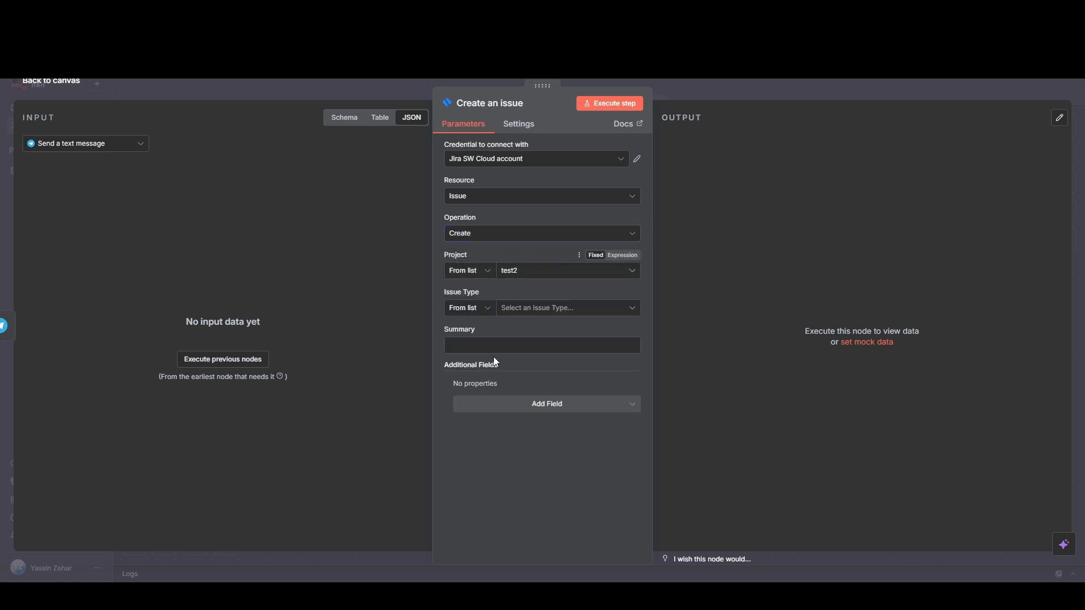
pyautogui.click(542, 310)
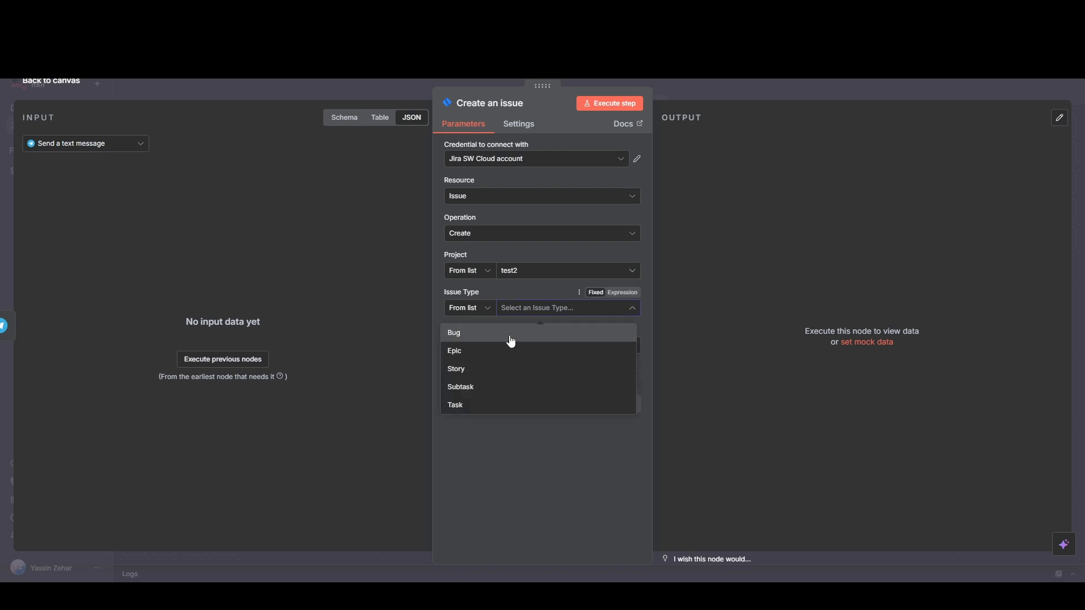
pyautogui.click(511, 337)
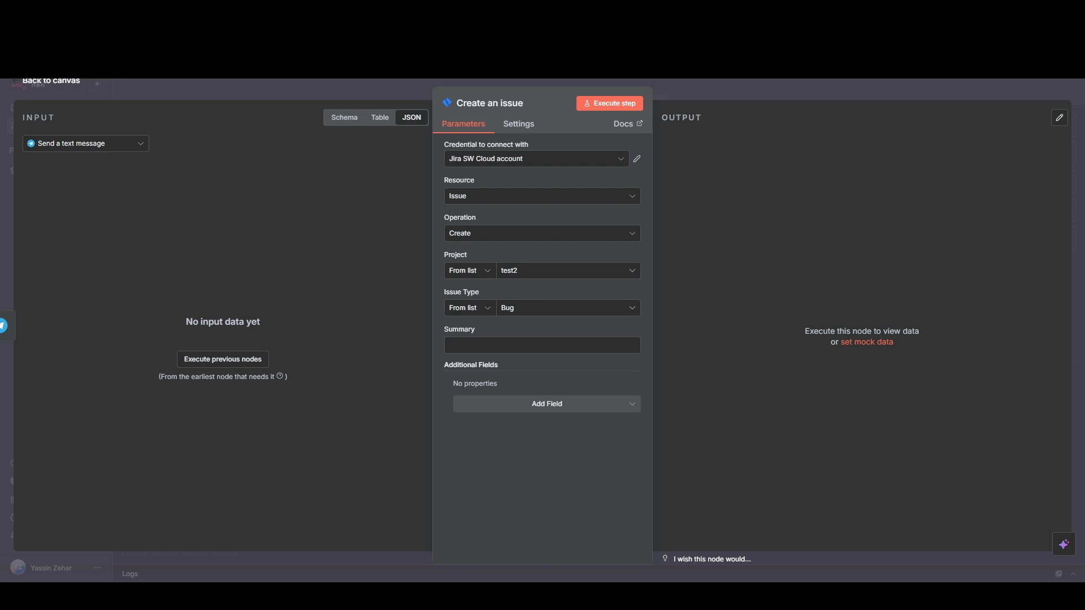
# Step: Set the Jira issue's Summary to the expression {{ $('Trigger when Urgent status').item.json.Task }}
pyautogui.click(522, 345)
pyautogui.write("{{ $('Trigger when Urgent status').item.json.Task }}")
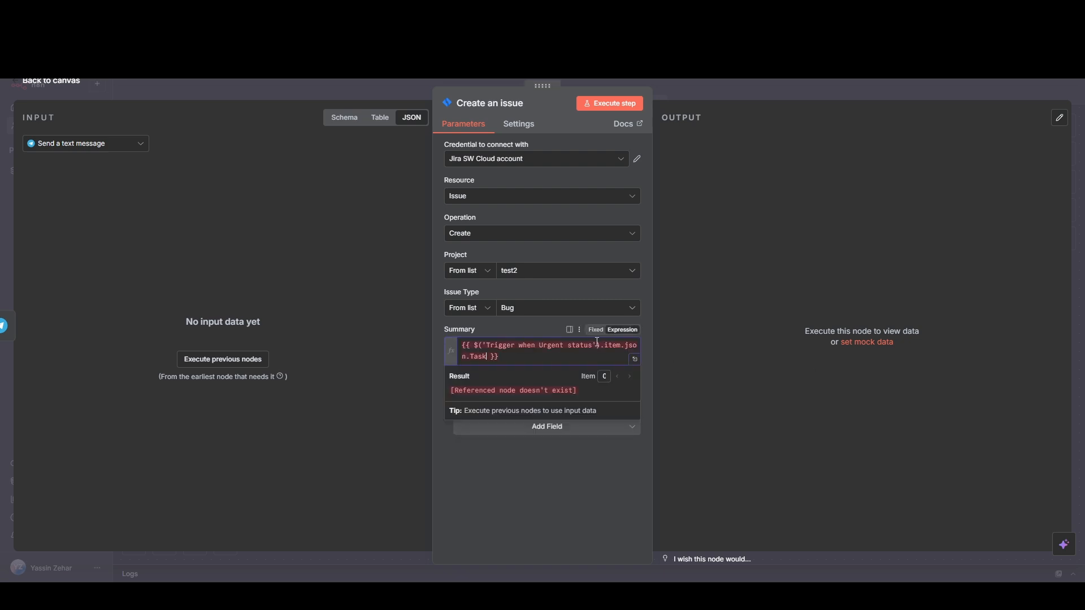
pyautogui.click(629, 332)
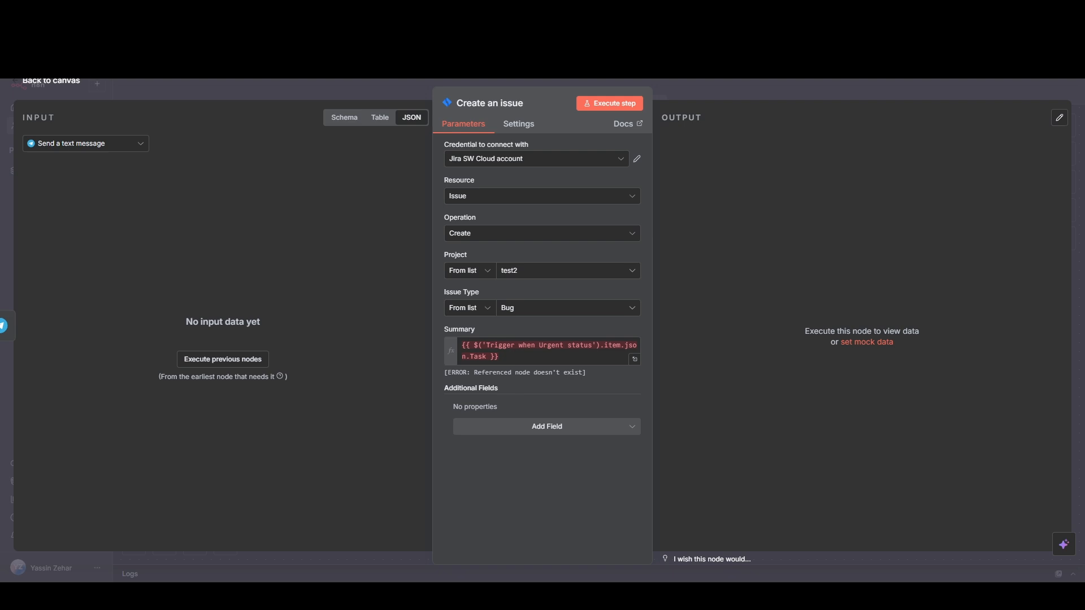
# Step: Add a Description field containing the Task expression, "Deadline:" with the Deadline expression, and the Priority expression from 'Trigger when Urgent status'
pyautogui.click(512, 434)
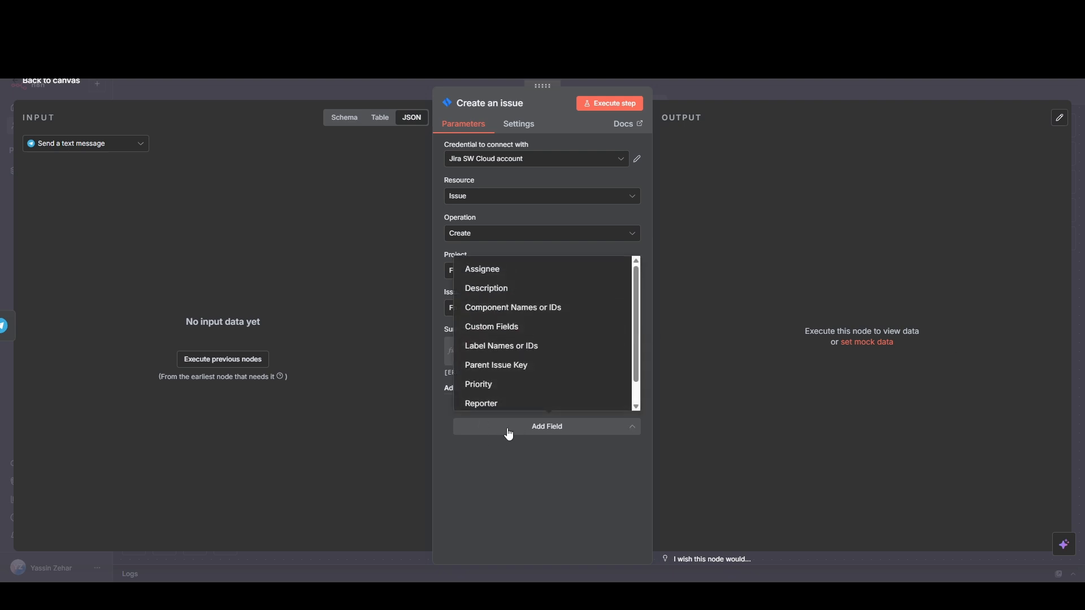
pyautogui.click(513, 290)
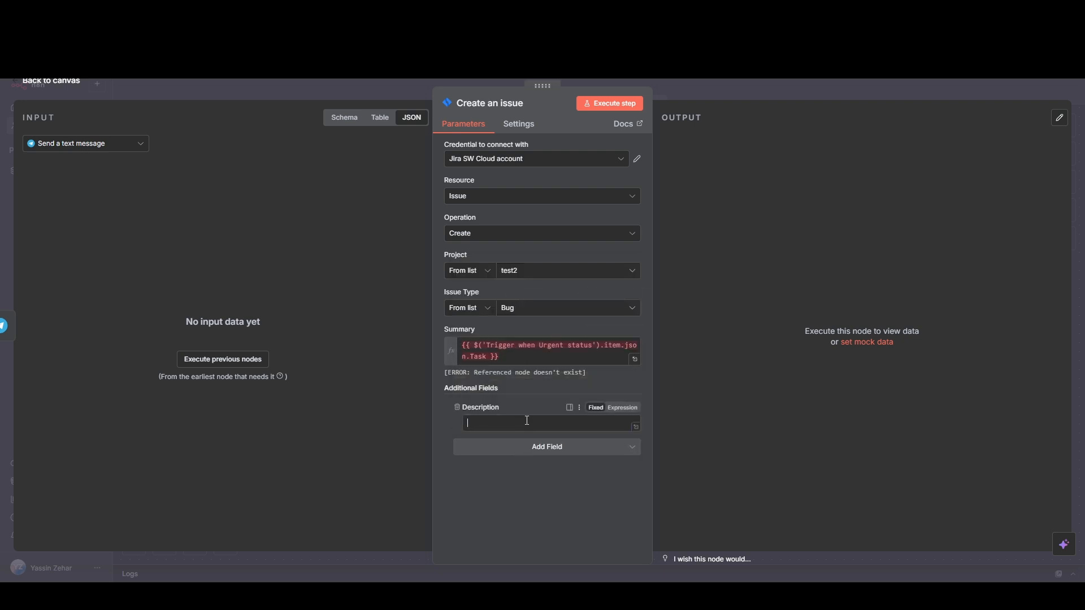
pyautogui.write("{{ $('Trigger when Urgent status').item.json.Task }}  Deadline: {{ $('Trigger when Urgent status').item.json.Deadline }}  {{ $('Trigger when Urgent status').item.json.Priority }}")
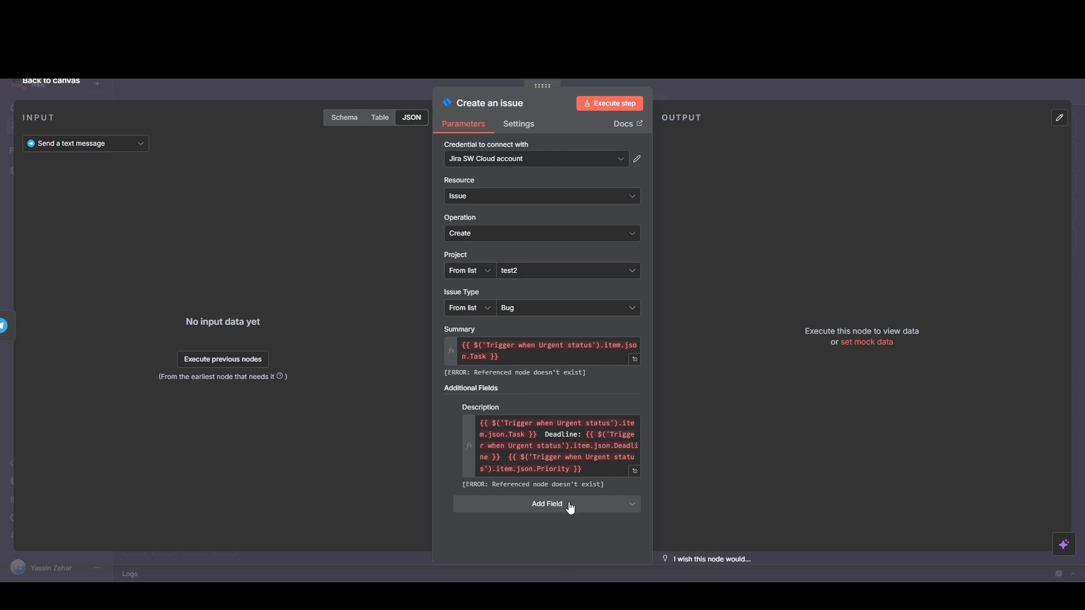
# Step: Add a Priority field set to Highest to the Jira issue, then return to the canvas and save the workflow
pyautogui.click(528, 511)
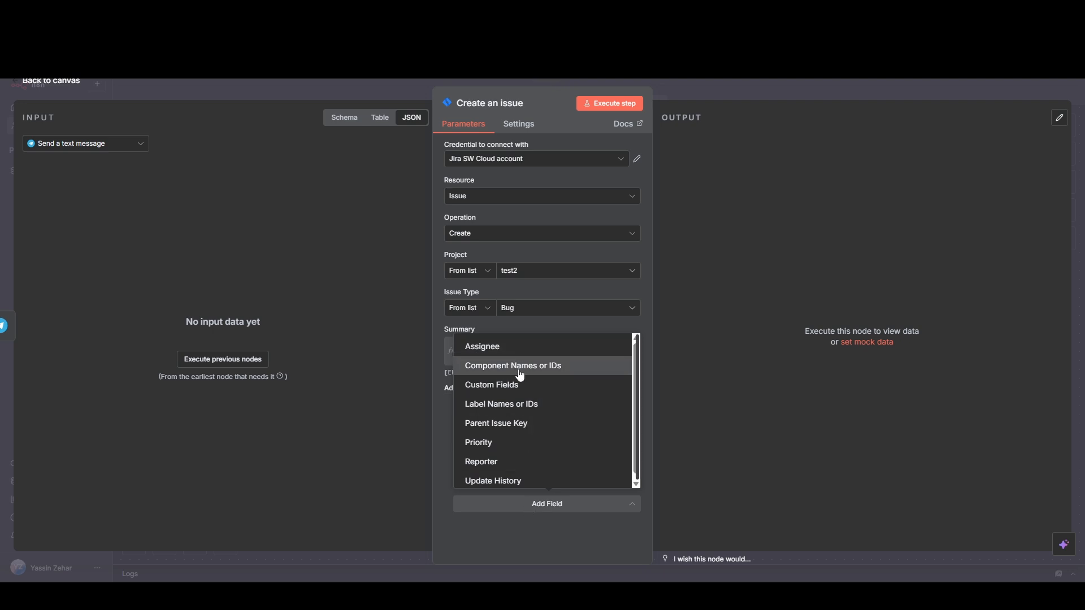
pyautogui.scroll(-1, 520, 375)
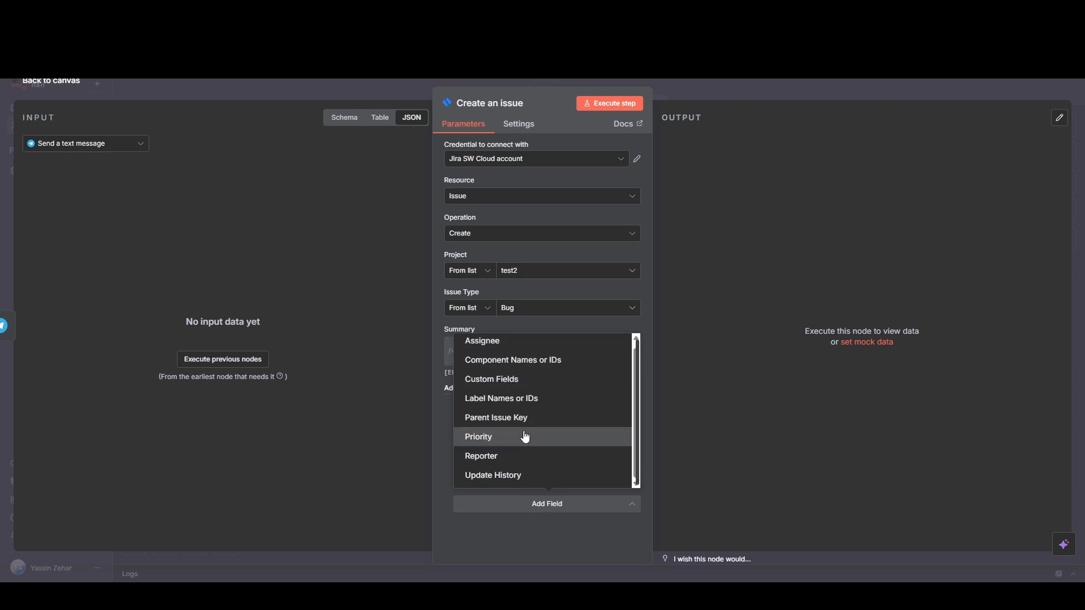
pyautogui.click(496, 438)
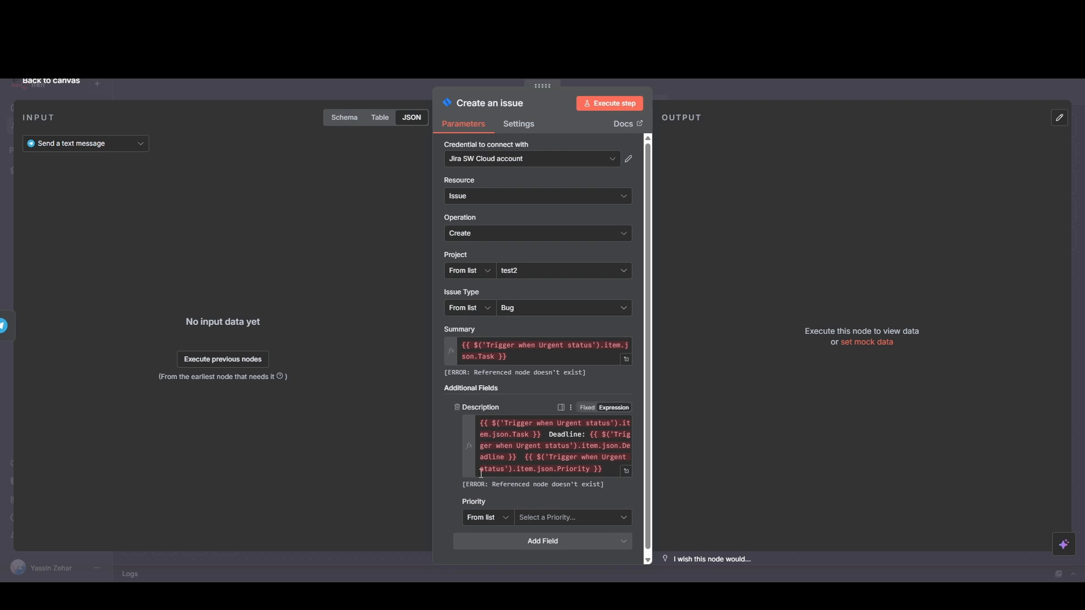
pyautogui.click(576, 518)
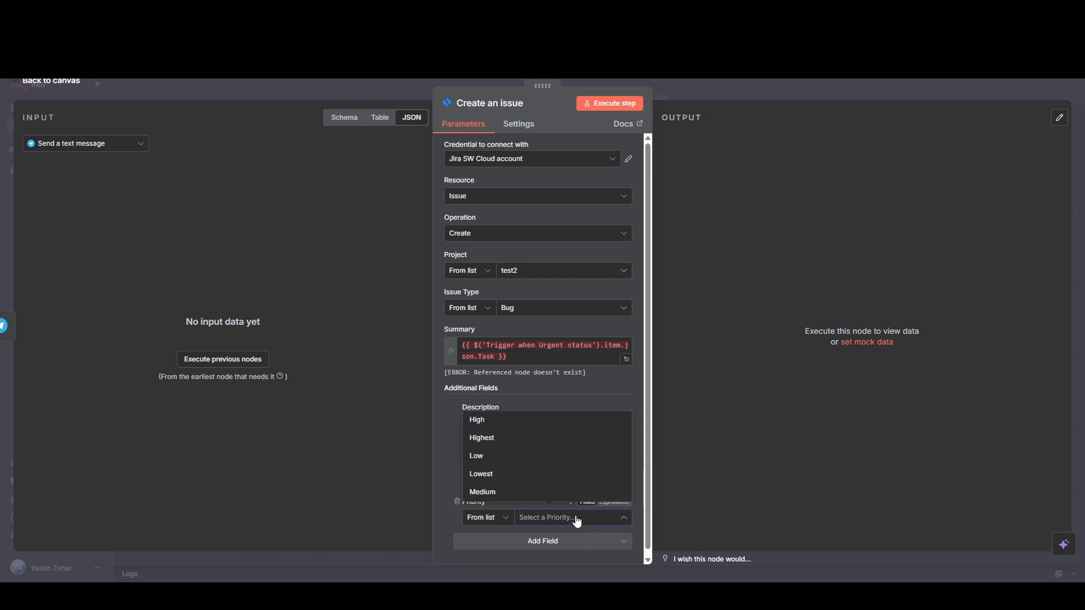
pyautogui.click(502, 441)
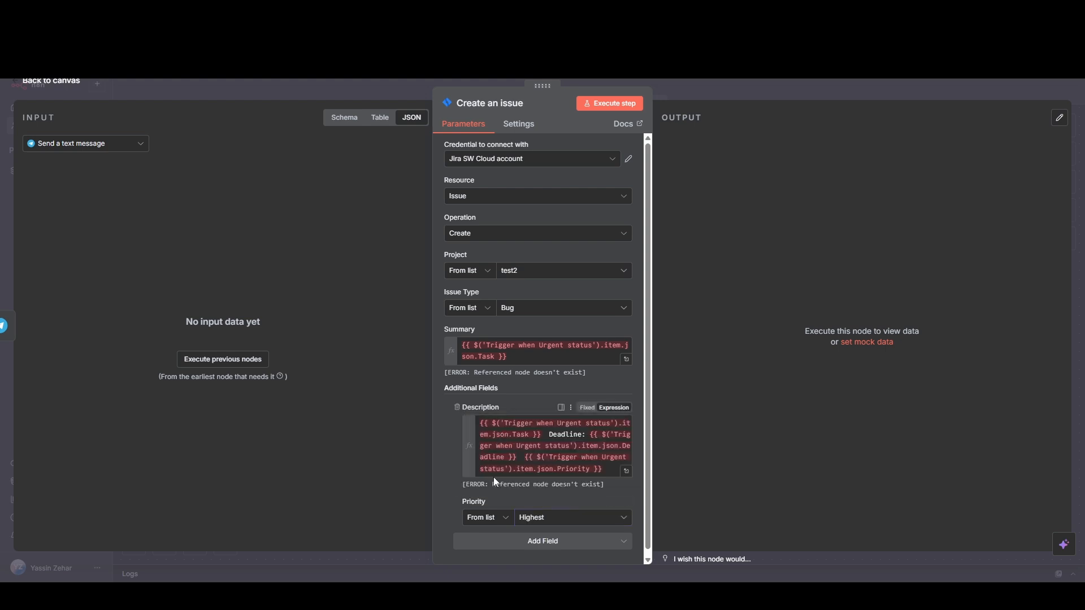
pyautogui.click(62, 83)
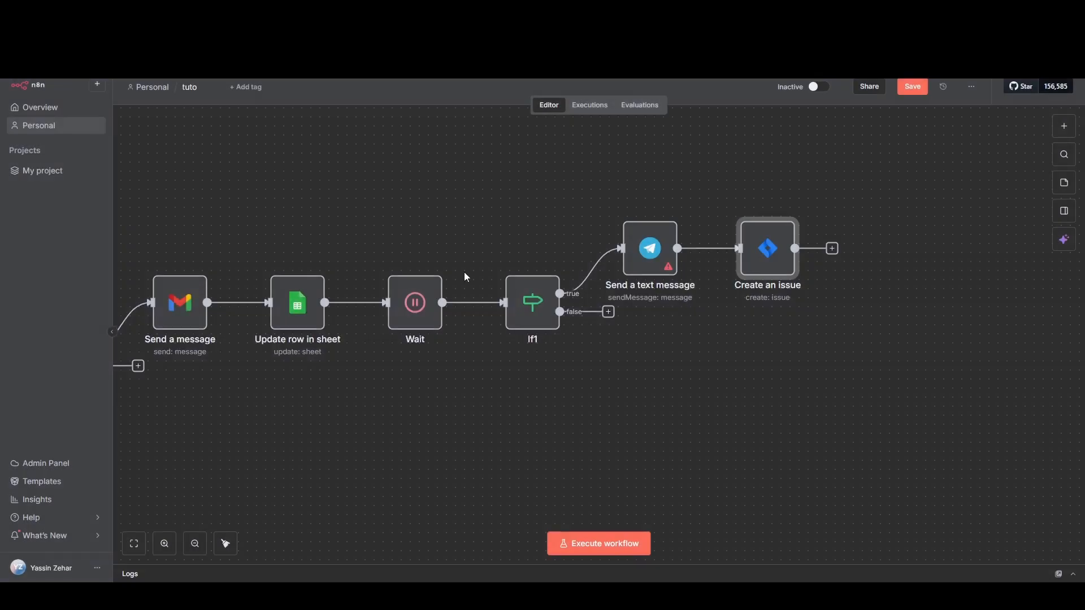
pyautogui.click(920, 93)
# Step: Add a Telegram 'Send a text message' node after the 'Create an issue' node
pyautogui.click(832, 249)
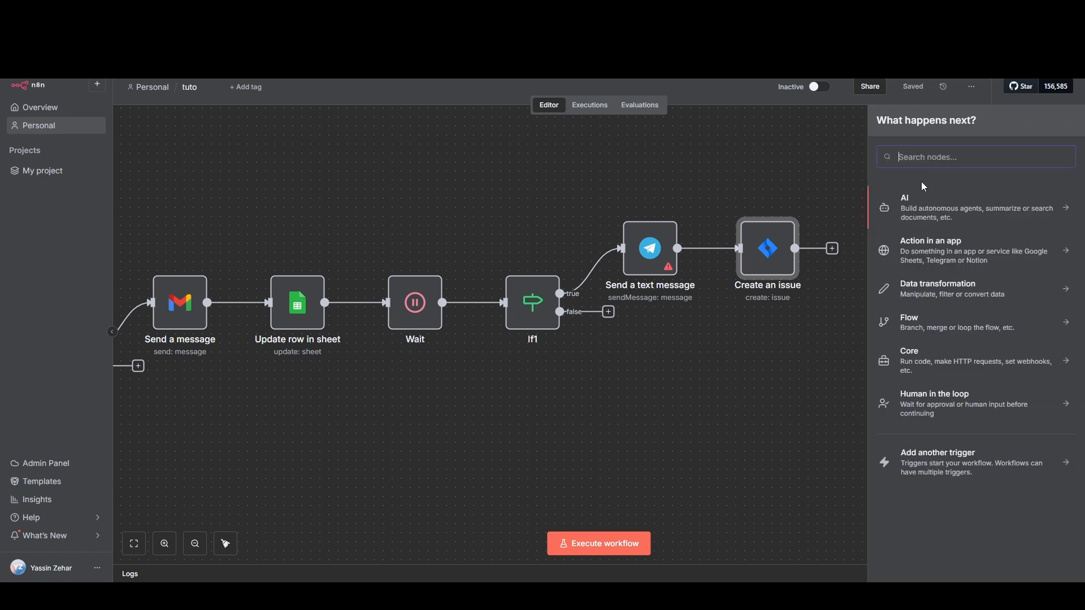
pyautogui.write('tele')
pyautogui.click(921, 199)
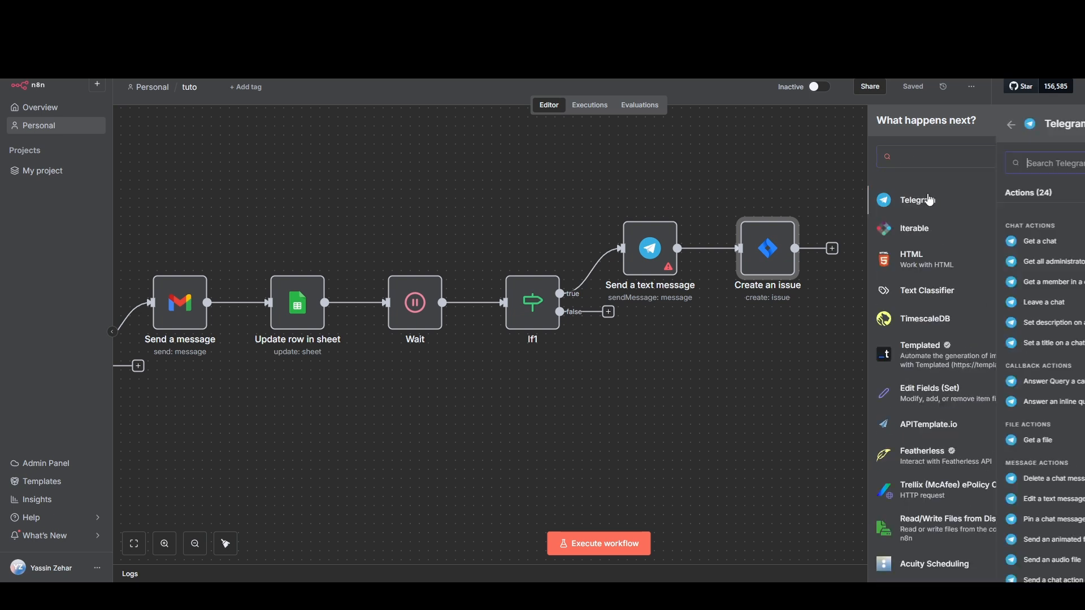
pyautogui.scroll(-1, 929, 390)
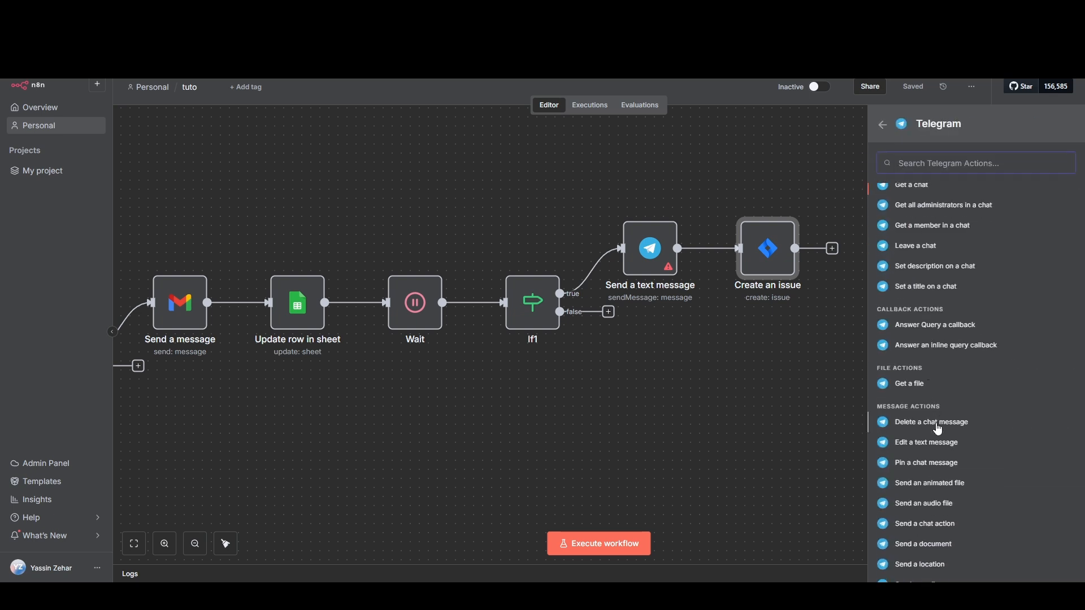
pyautogui.scroll(-1, 931, 470)
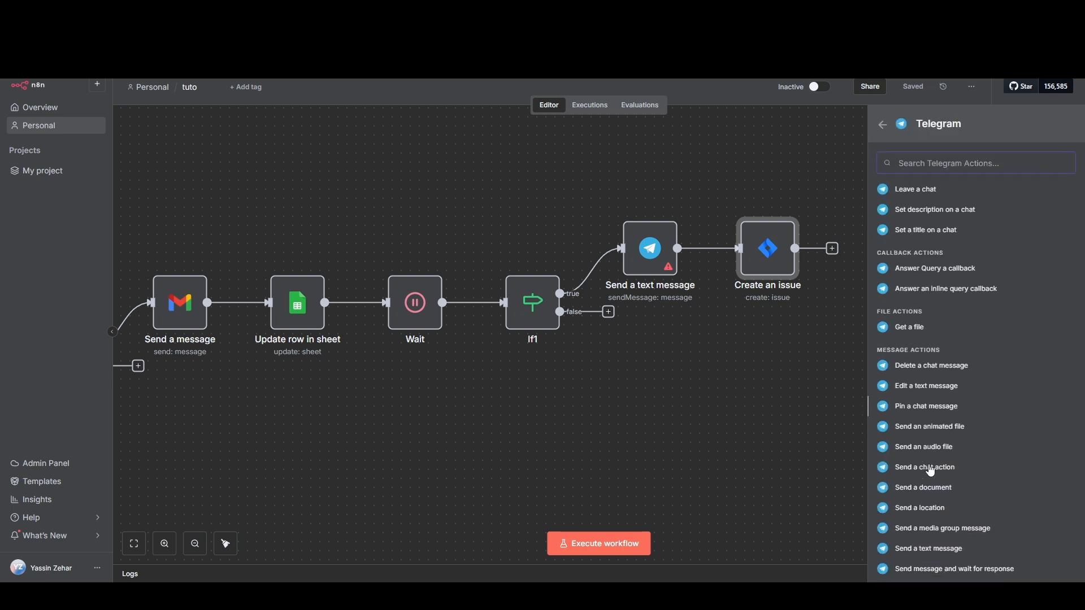
pyautogui.click(925, 548)
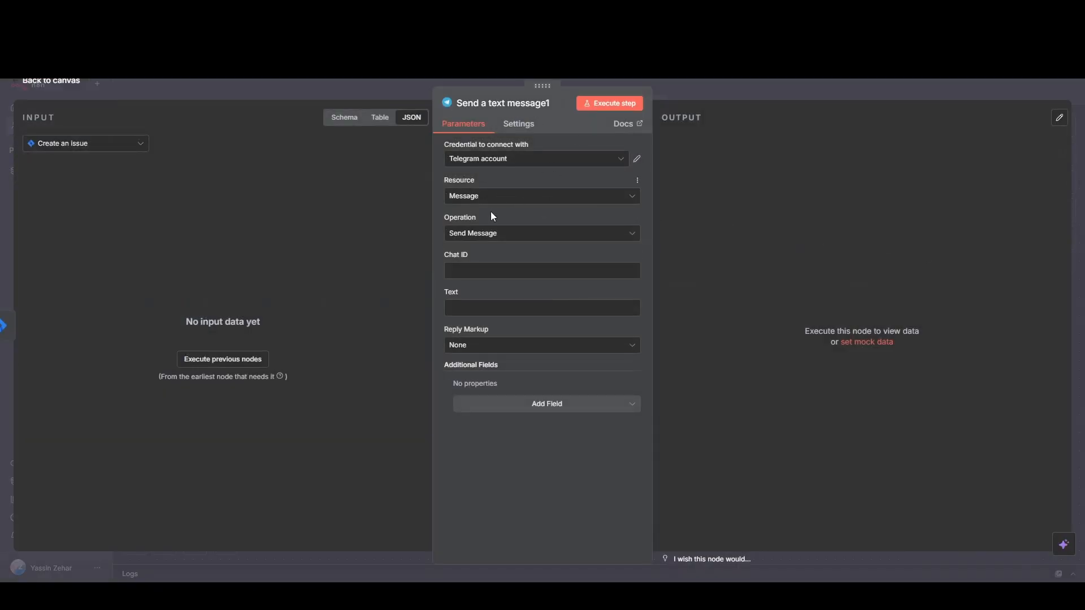
# Step: Set the message's Text to "Now a ticket has been created in Jira. Key: {{ $json.key }} Please check the ticket: {{ $json.self }}" and save the workflow
pyautogui.click(469, 273)
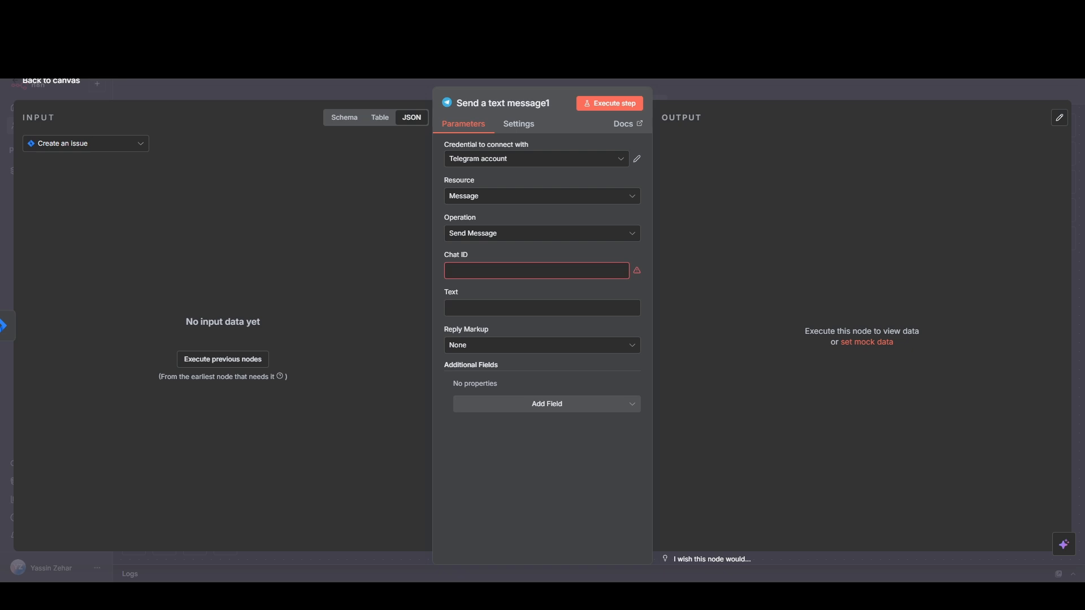
pyautogui.click(570, 308)
pyautogui.write('Now a ticket has been created in Jira.  Key: {{ $json.key }} Please check the ticket:{{ $json.self }}')
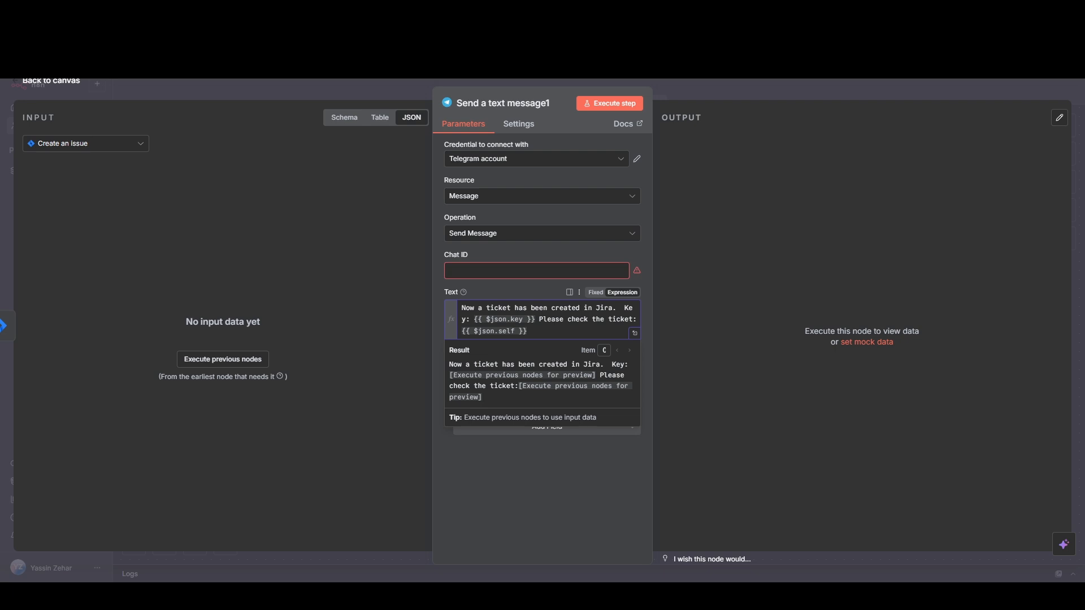
pyautogui.click(596, 490)
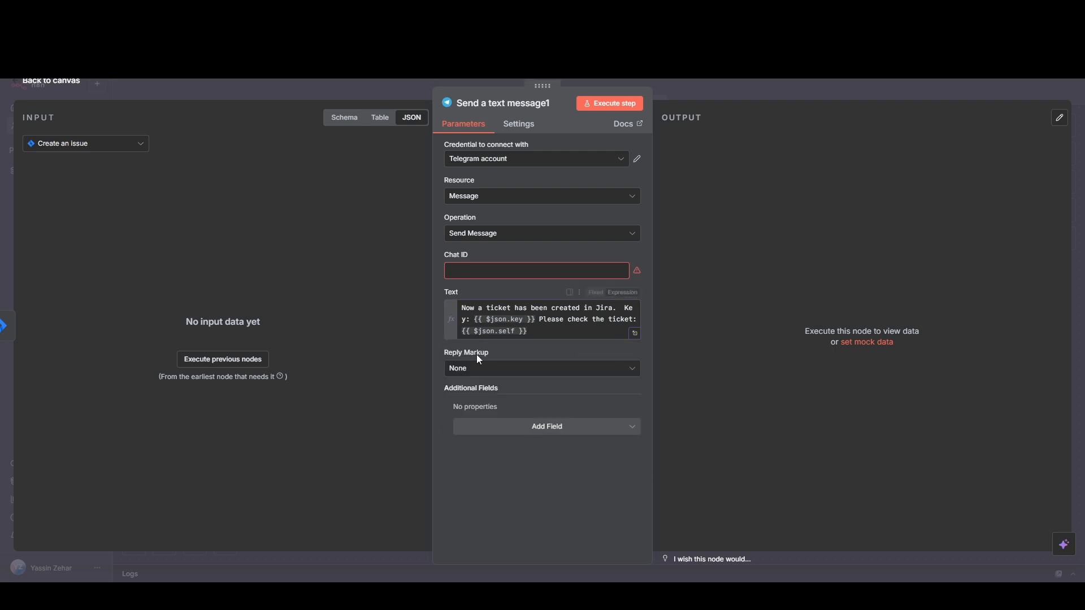
pyautogui.click(42, 86)
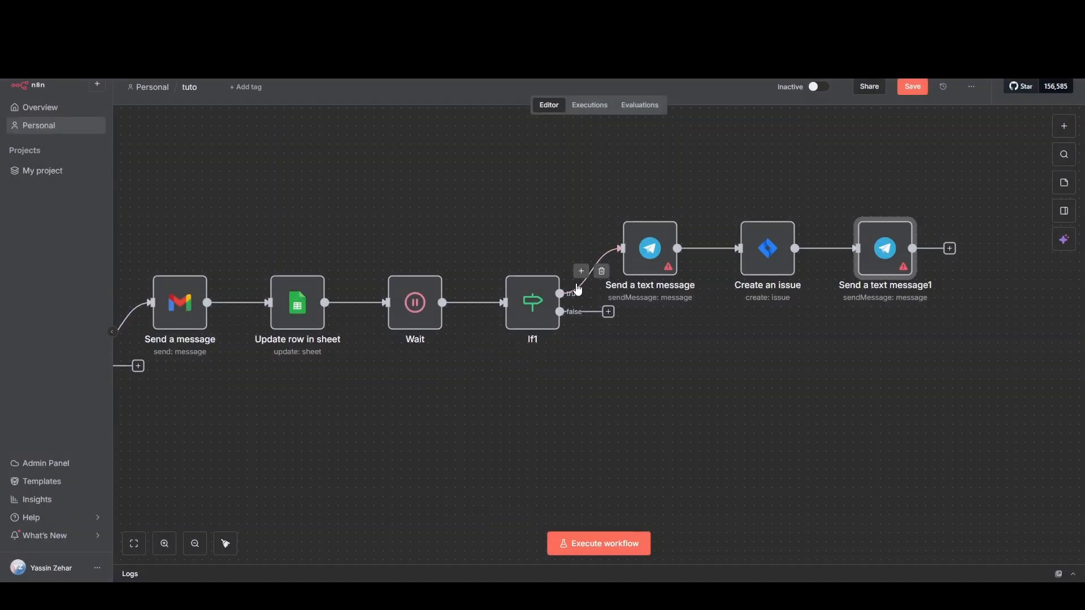
pyautogui.scroll(-2, 490, 405)
pyautogui.moveTo(438, 429); pyautogui.dragTo(651, 403)
pyautogui.click(915, 85)
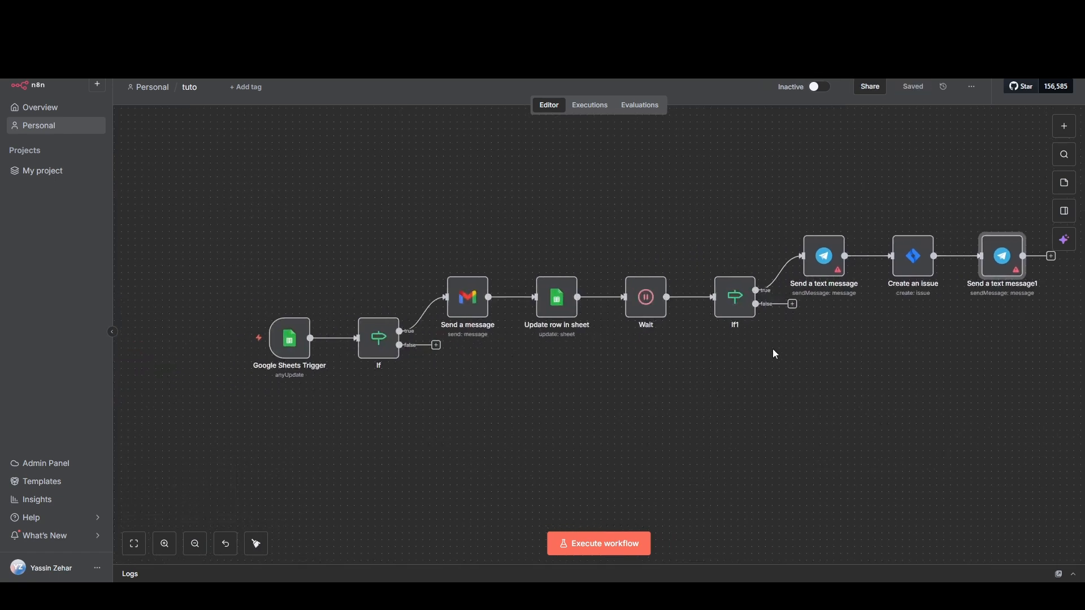
# Step: Switch to the Reporting sheet in Google Sheets and fill row 13 with the Task "test pour le tuto" and the owner's first name
pyautogui.click(113, 10)
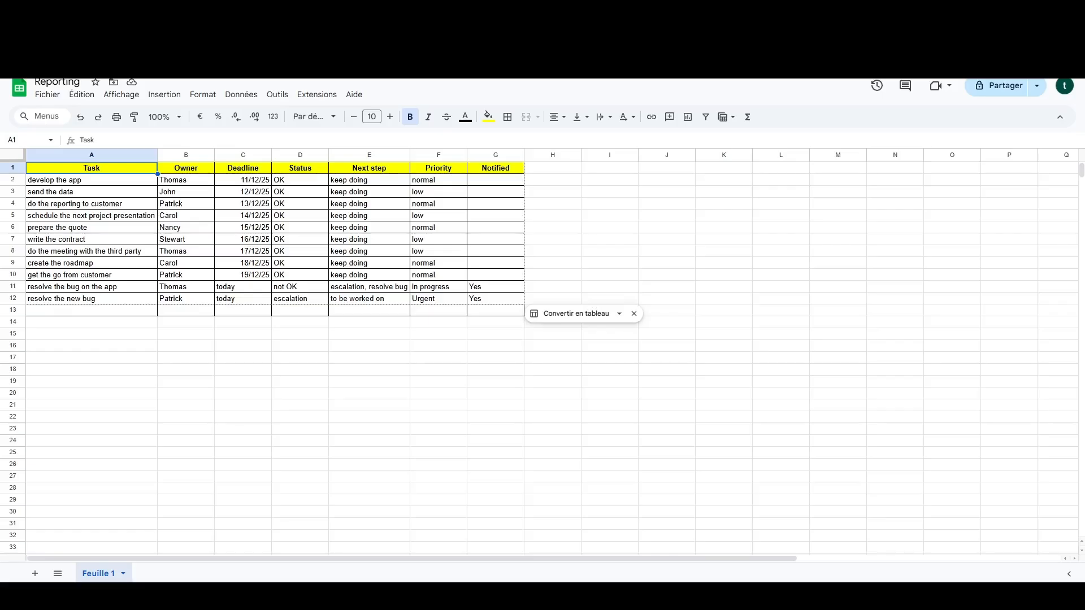
pyautogui.click(96, 314)
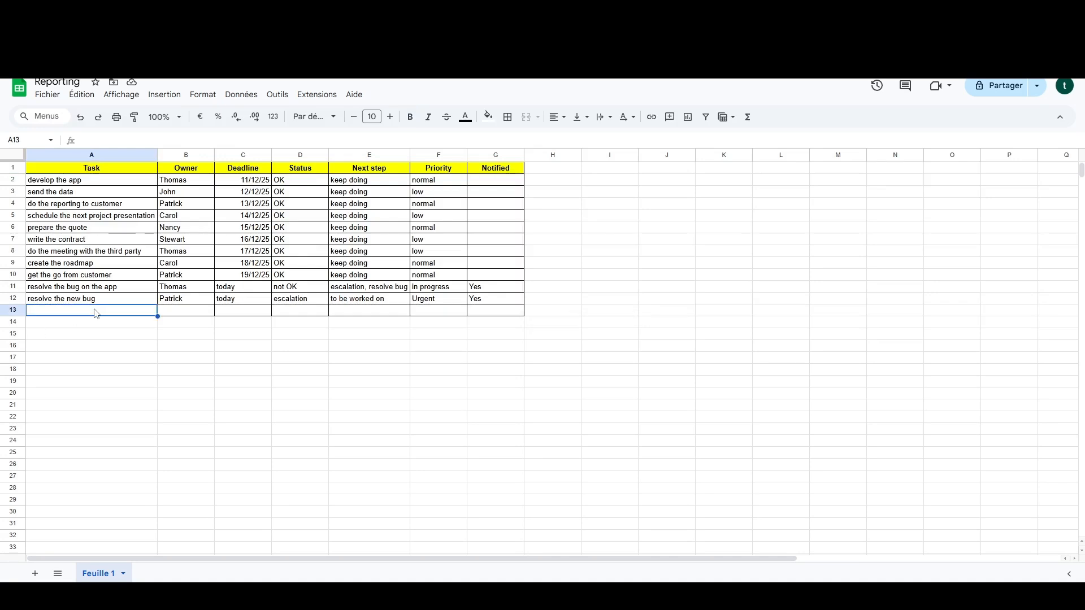
pyautogui.write('test pour')
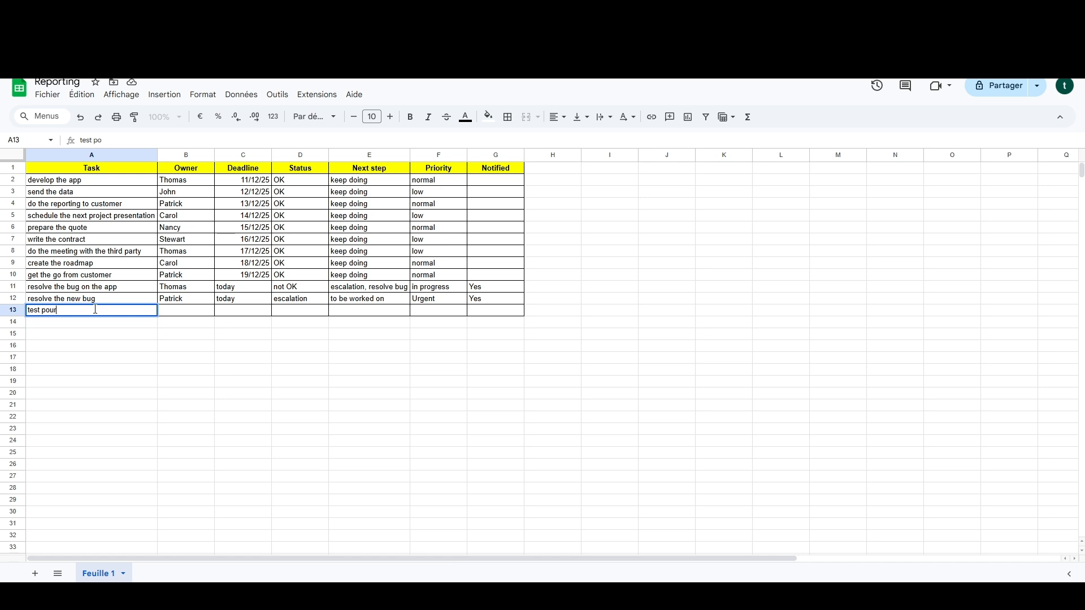
pyautogui.write(' le tuto')
pyautogui.click(188, 312)
pyautogui.write('patrck')
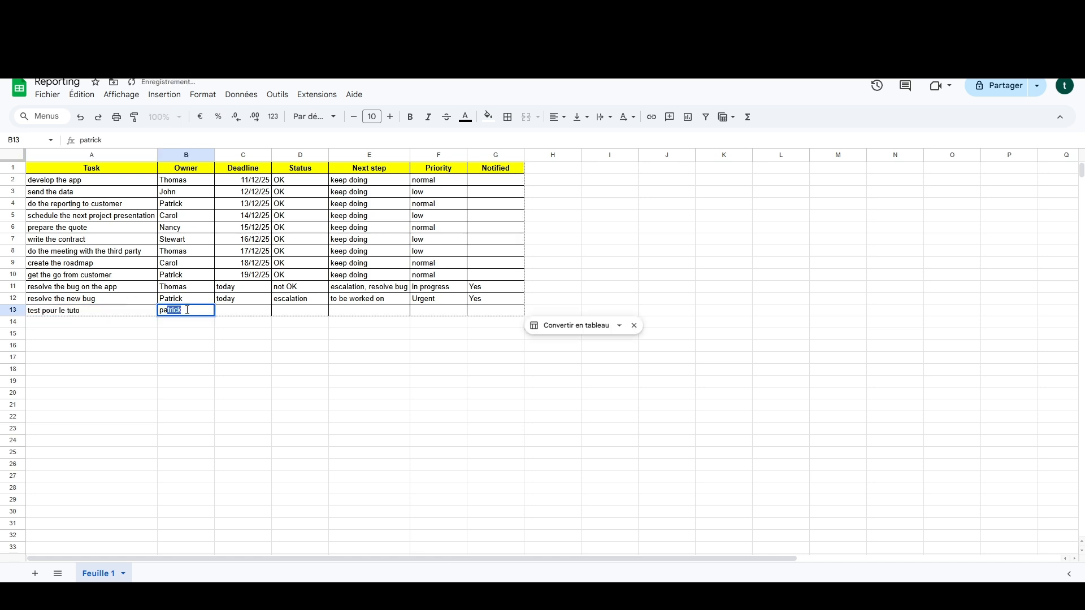
pyautogui.press('BackSpace')
pyautogui.write('ick')
pyautogui.press('Tab')
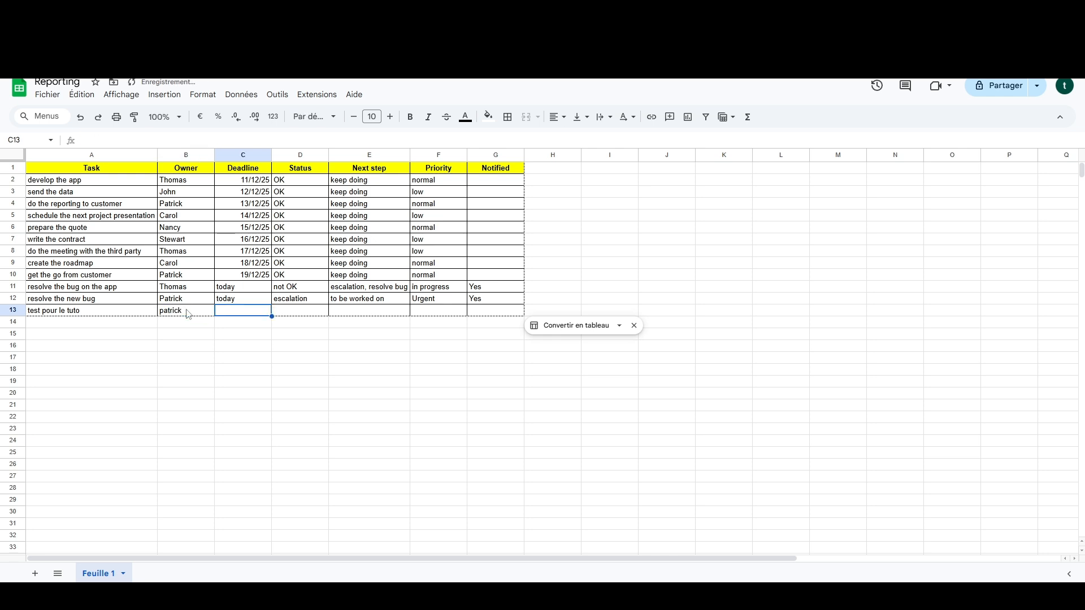
# Step: Complete row 13 with Deadline "today", Status "escalation", Next step "to be worked on" and Priority "Urgent"
pyautogui.write('today')
pyautogui.press('Tab')
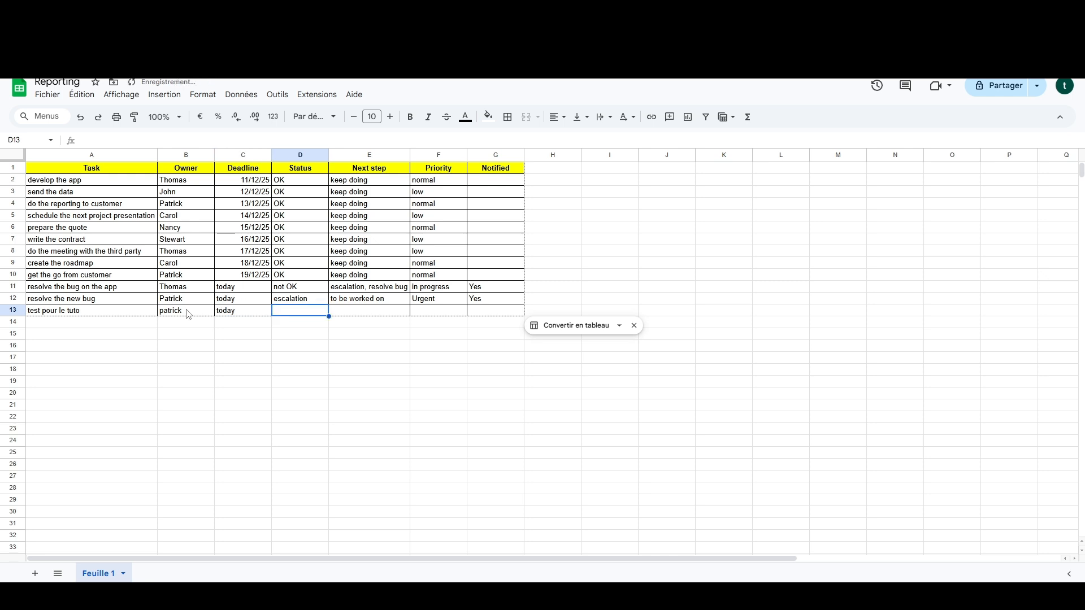
pyautogui.write('escalation')
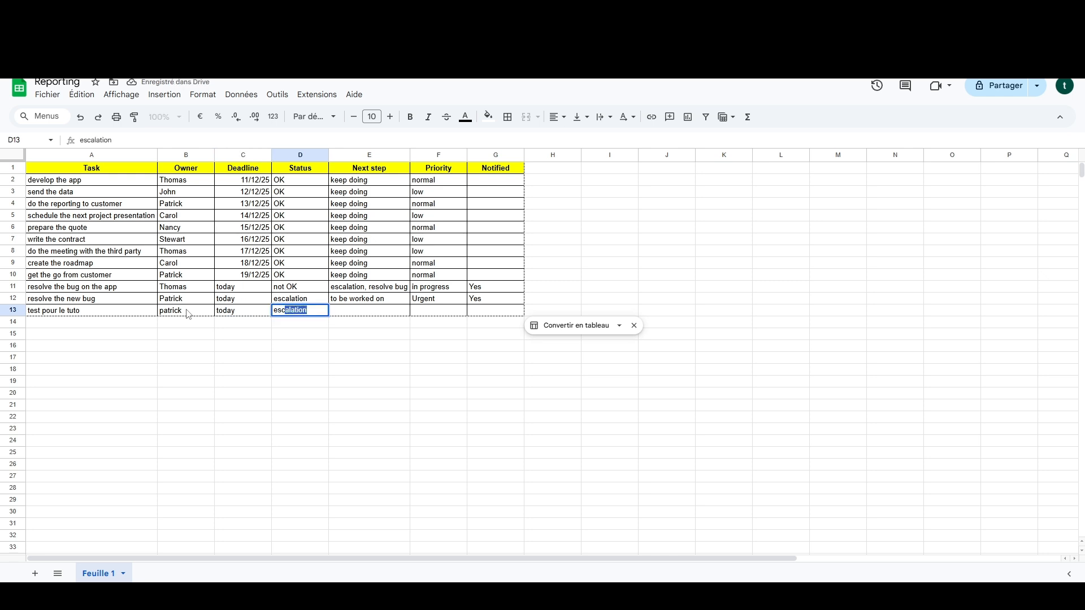
pyautogui.press('Tab')
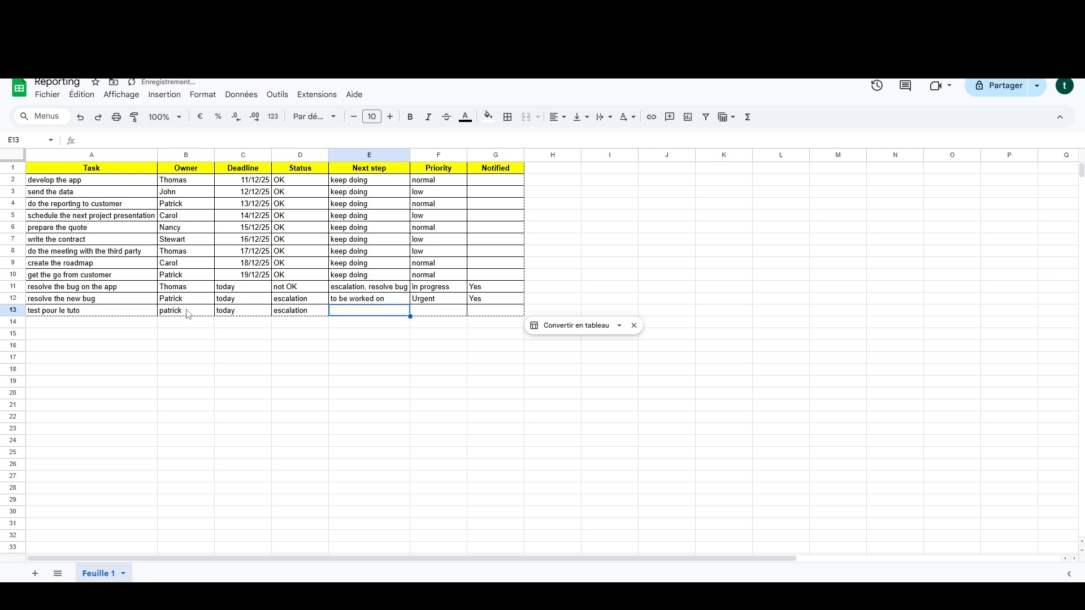
pyautogui.write('to')
pyautogui.press('Tab')
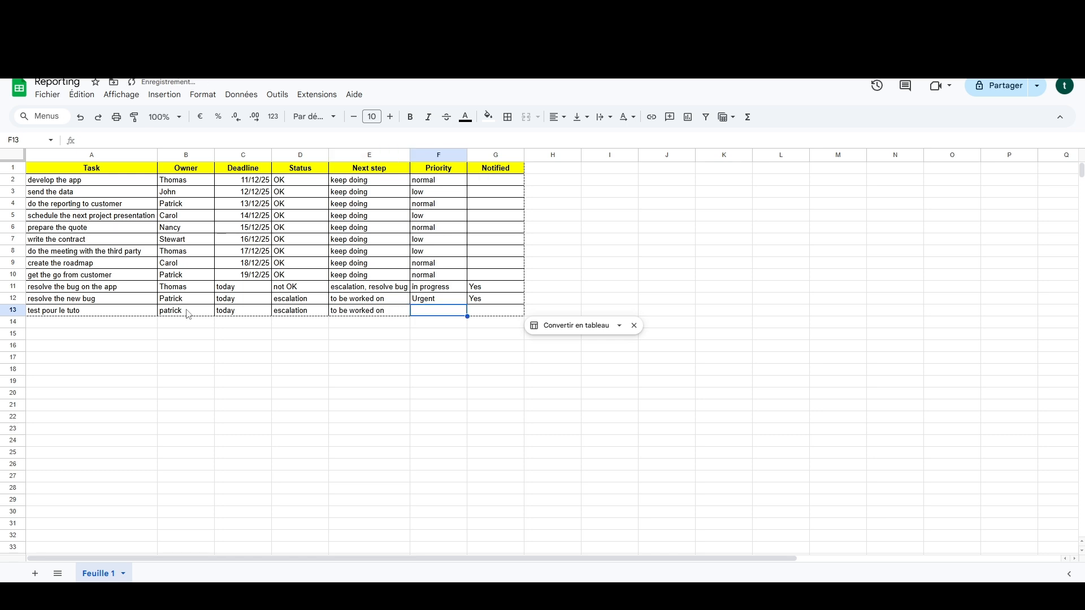
pyautogui.write('U')
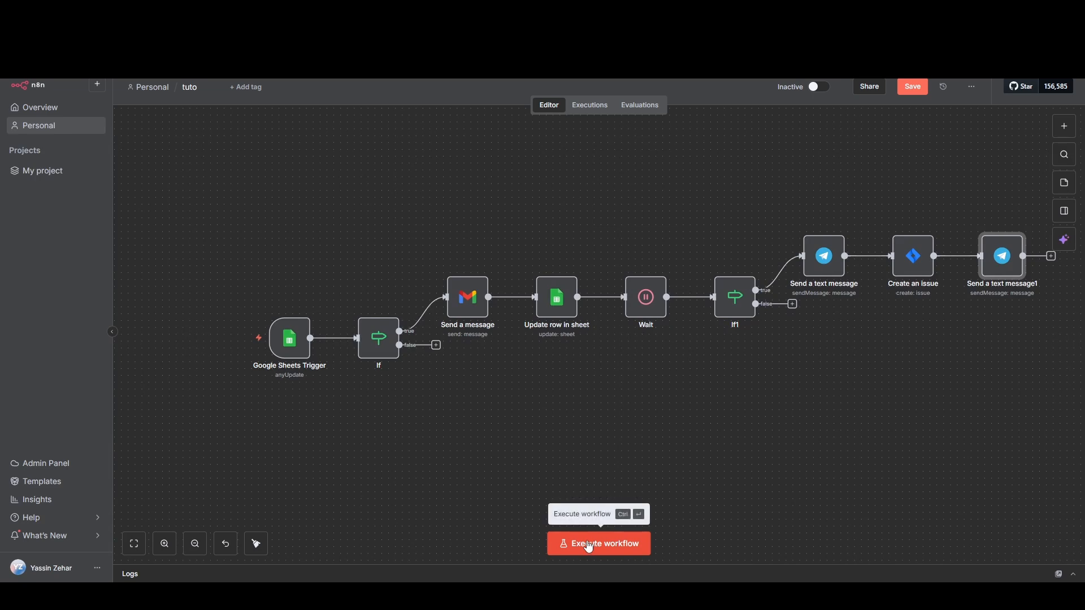
# Step: Switch back to n8n, execute the whole workflow, and examine the error details of the 'Update row in sheet' node
pyautogui.click(588, 547)
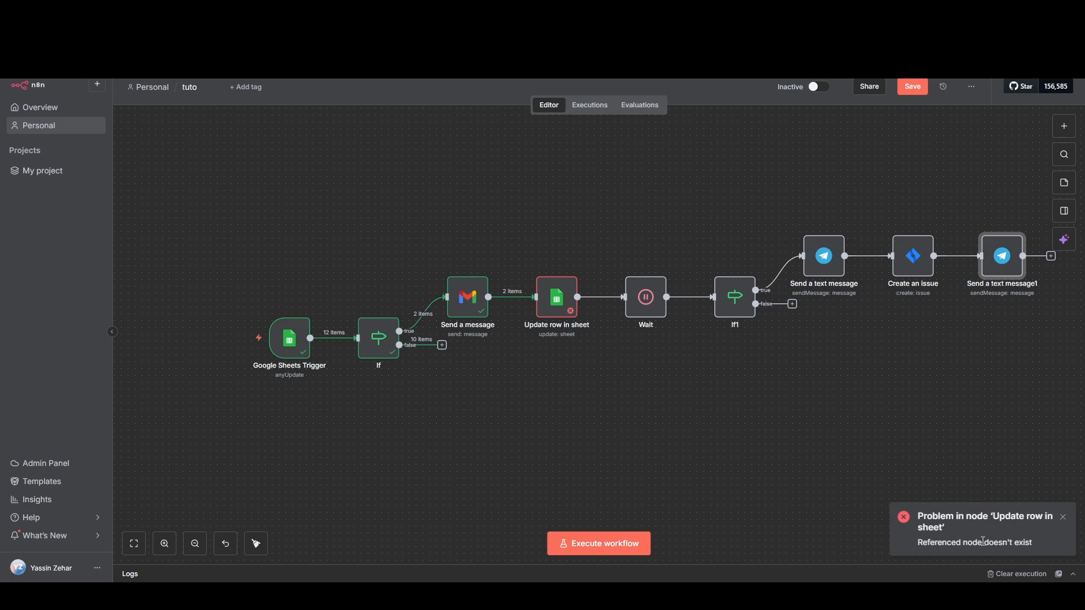
pyautogui.click(542, 314)
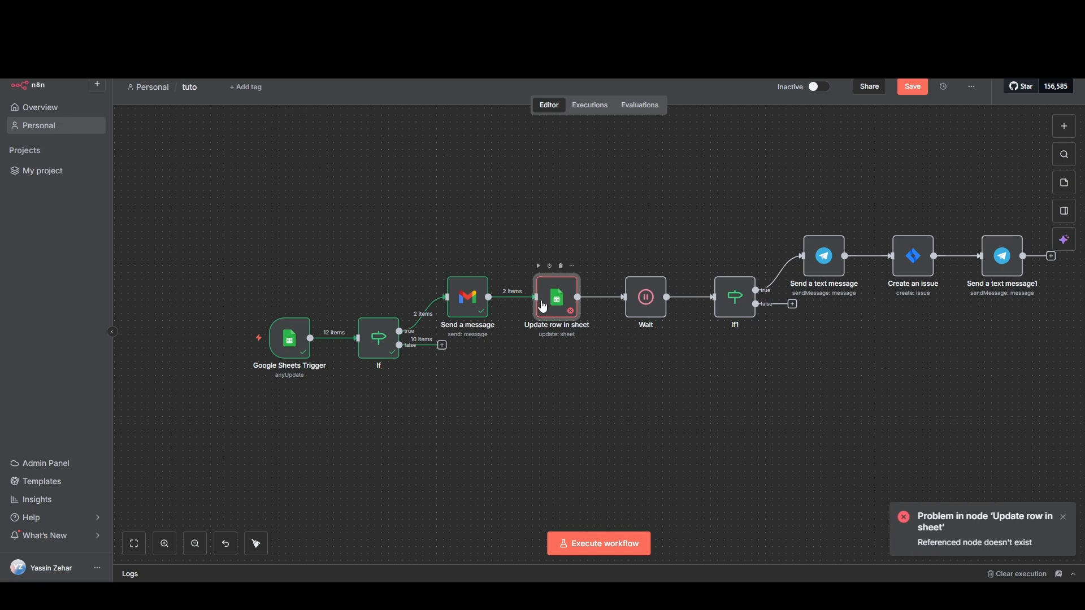
pyautogui.doubleClick(542, 313)
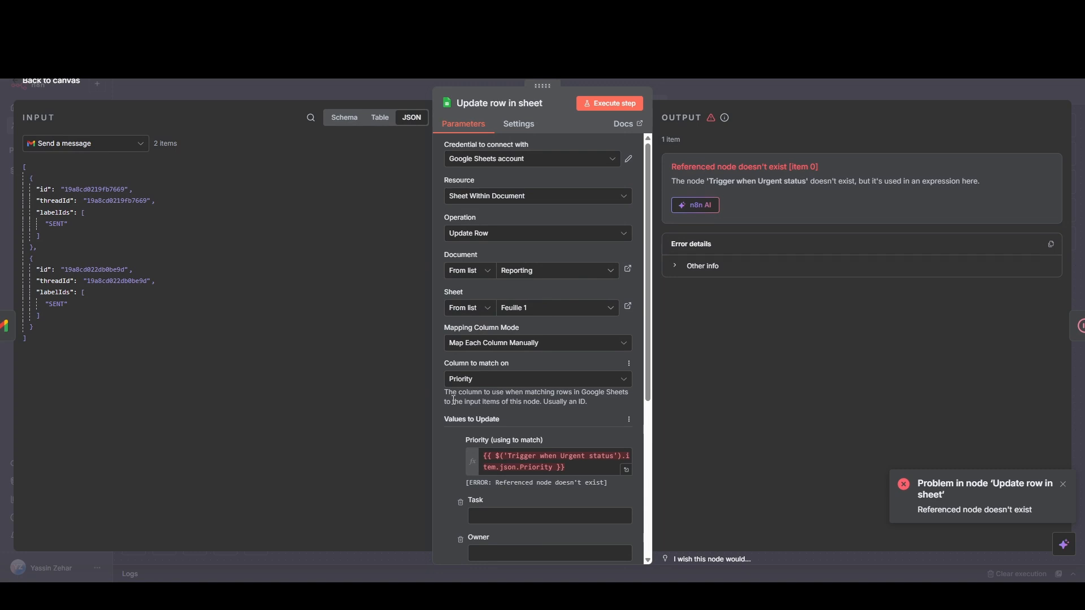
pyautogui.scroll(-3, 454, 400)
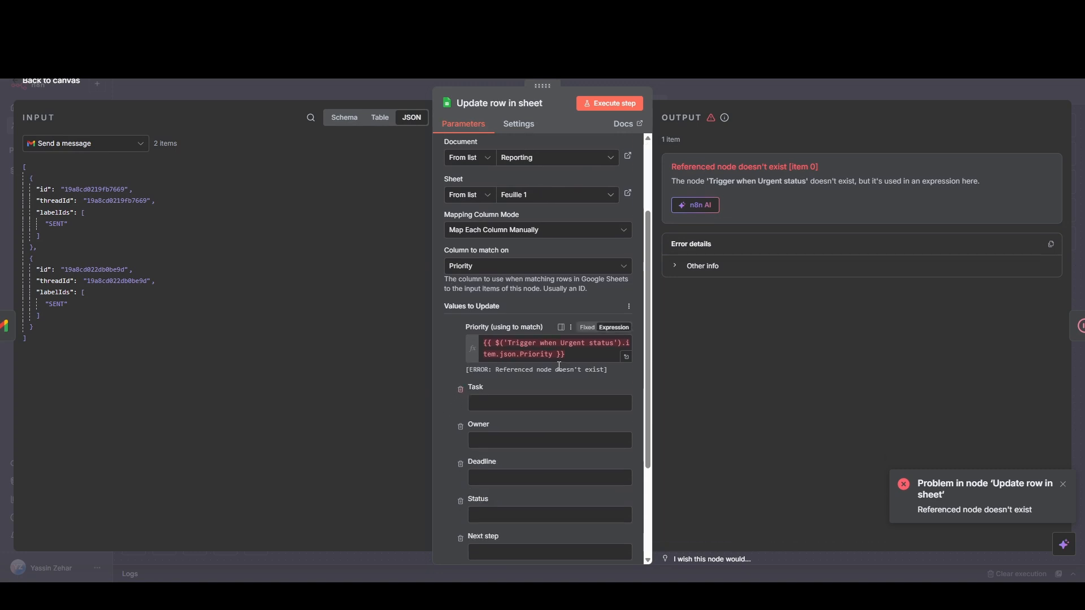
pyautogui.click(681, 270)
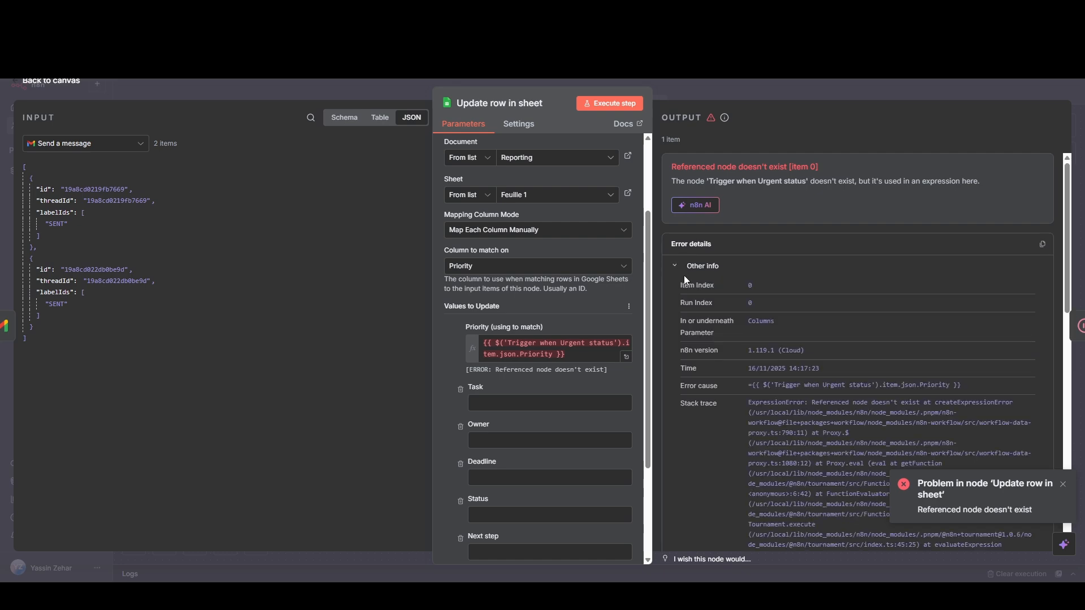
pyautogui.scroll(-8, 755, 370)
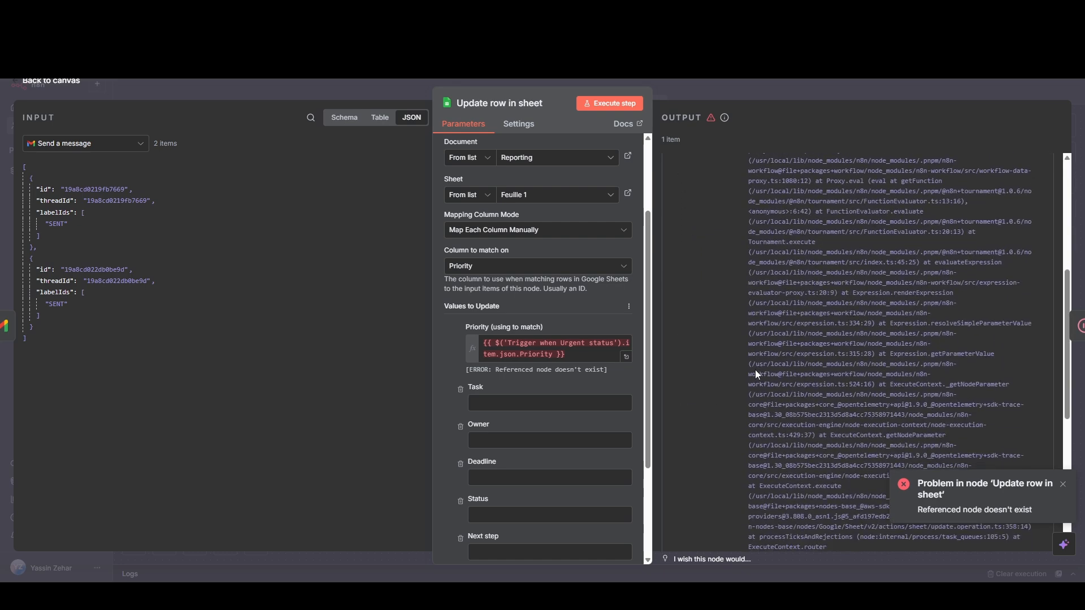
# Step: Replace the 'Priority (using to match)' value with {{ $('Google Sheets Trigger').item.json.Priority }}, mapped from the Google Sheets Trigger input data
pyautogui.click(97, 145)
pyautogui.click(83, 211)
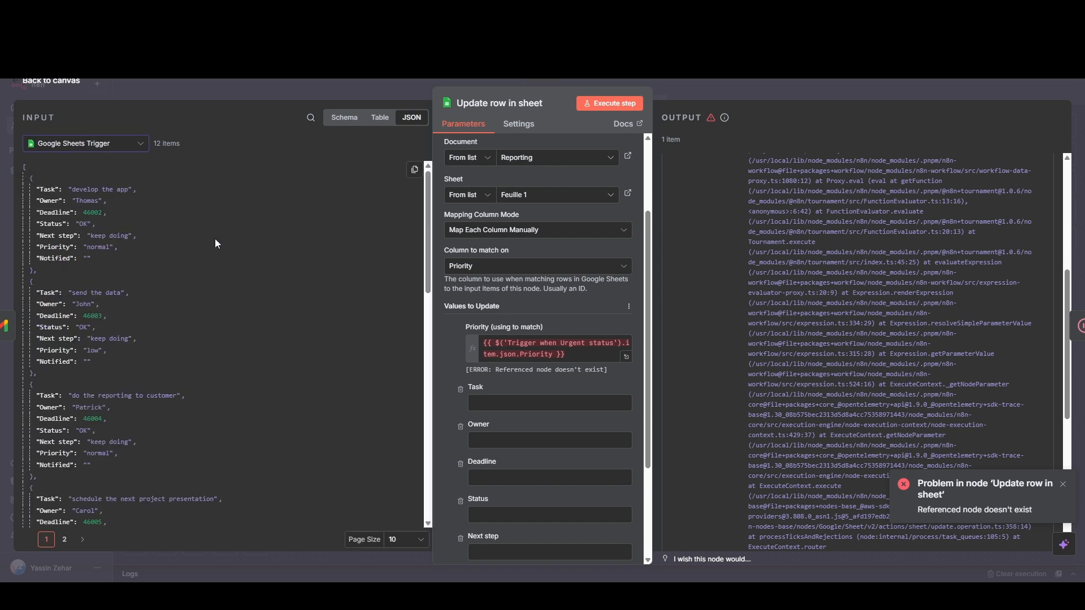
pyautogui.scroll(-4, 145, 259)
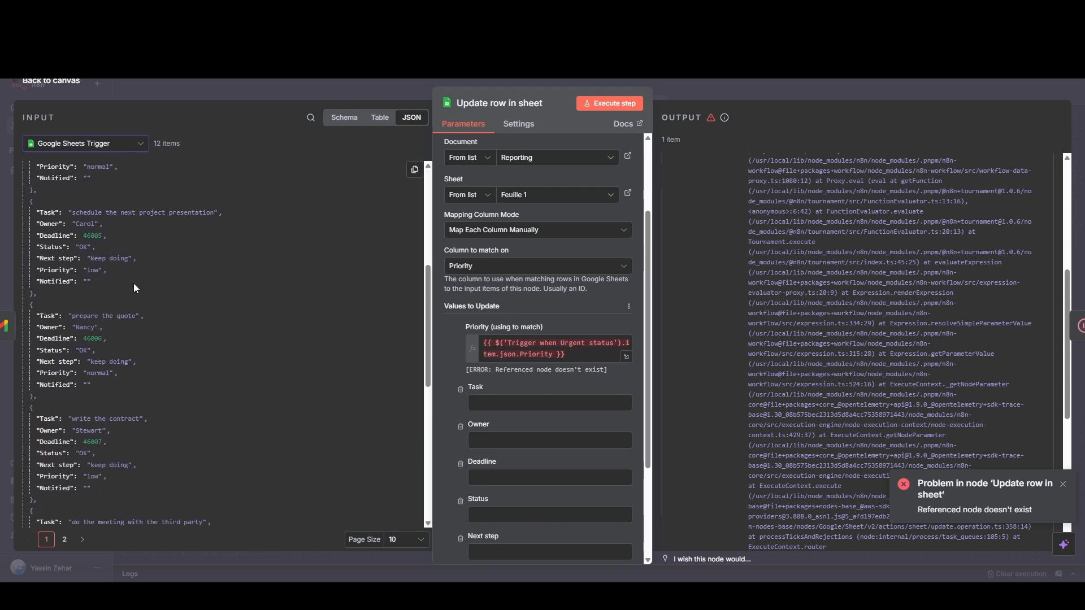
pyautogui.scroll(-8, 115, 334)
pyautogui.scroll(-5, 115, 333)
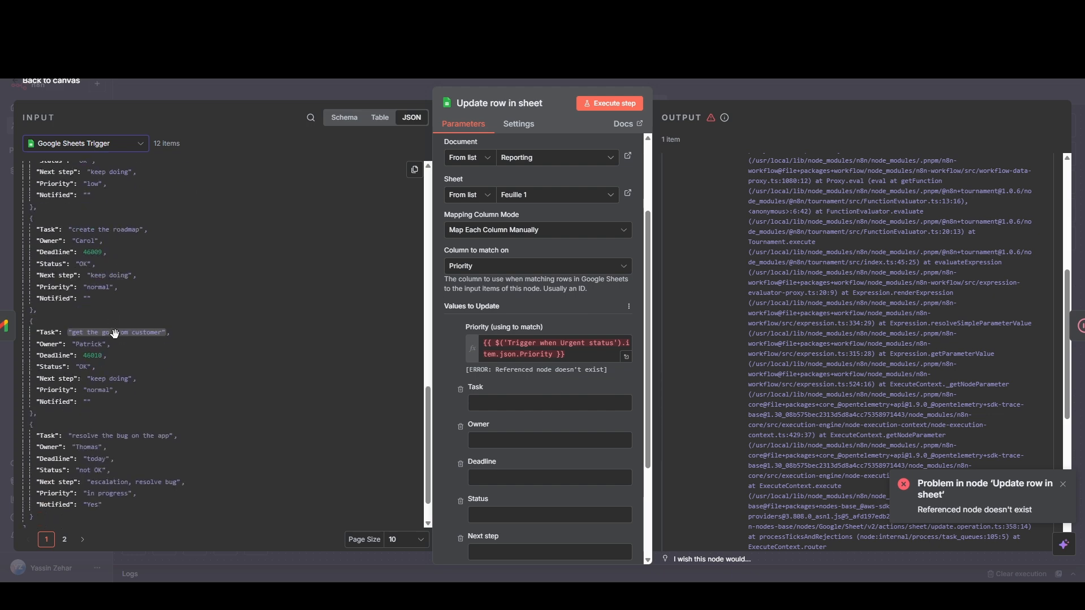
pyautogui.click(65, 540)
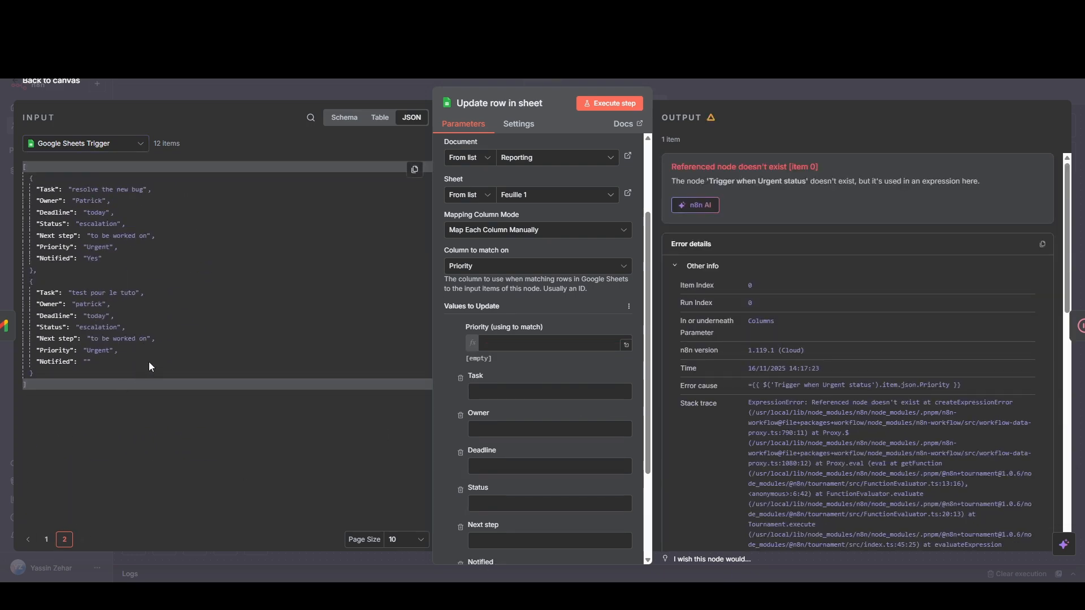
pyautogui.moveTo(92, 350); pyautogui.dragTo(554, 354)
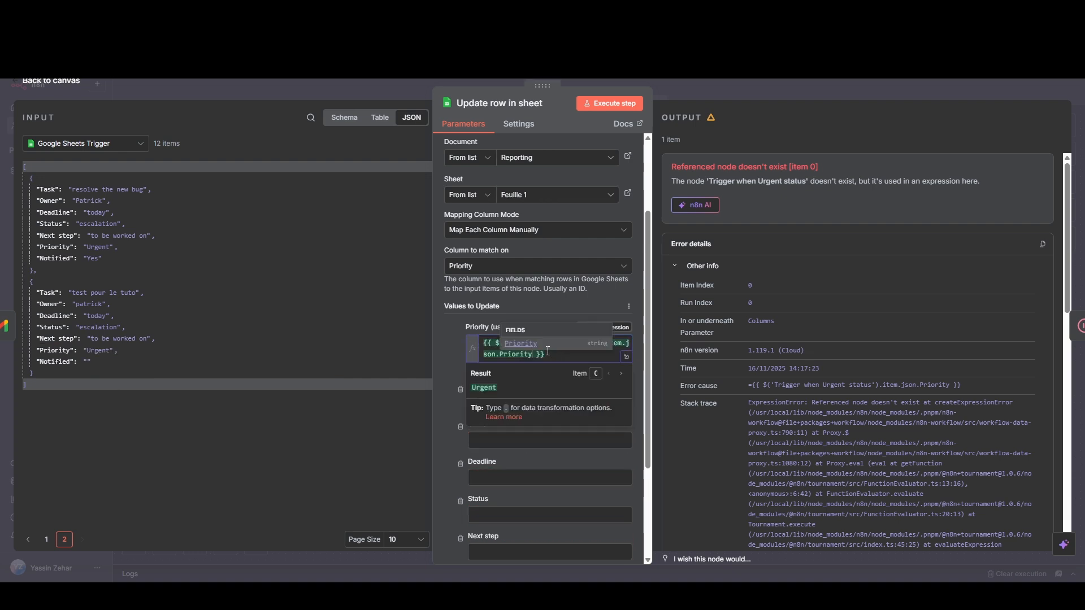
pyautogui.click(439, 321)
# Step: Execute the 'Update row in sheet' node on its own, return to the canvas, and execute the Wait node
pyautogui.click(594, 103)
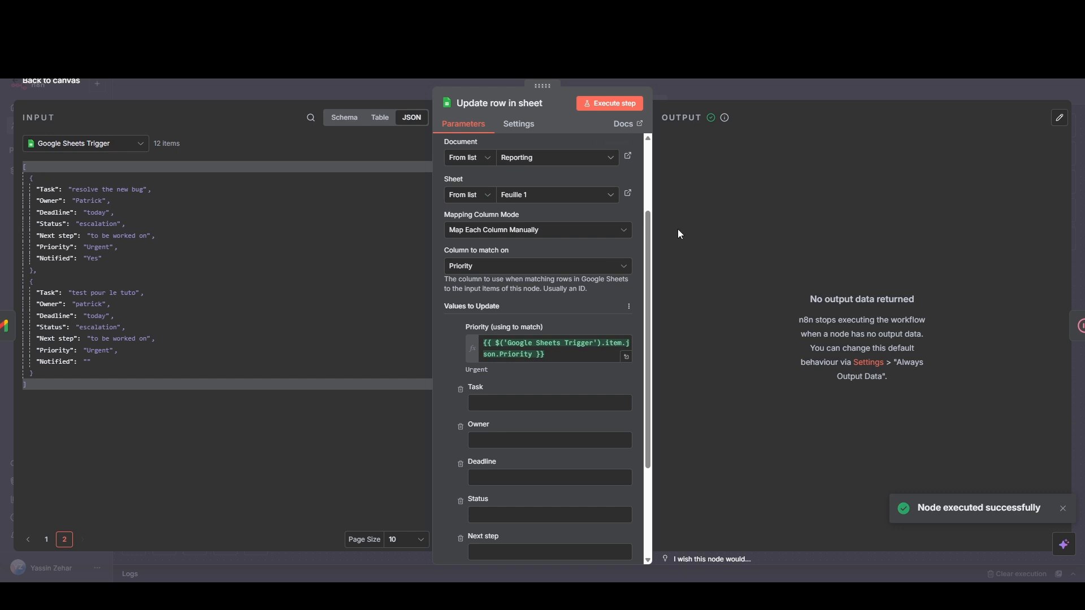
pyautogui.click(87, 87)
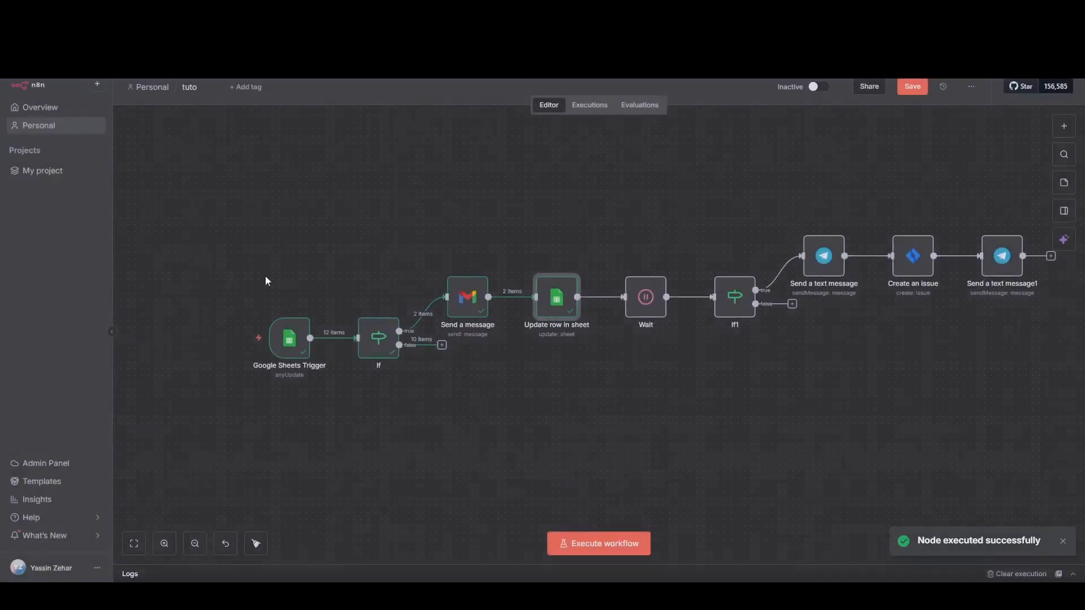
pyautogui.click(628, 266)
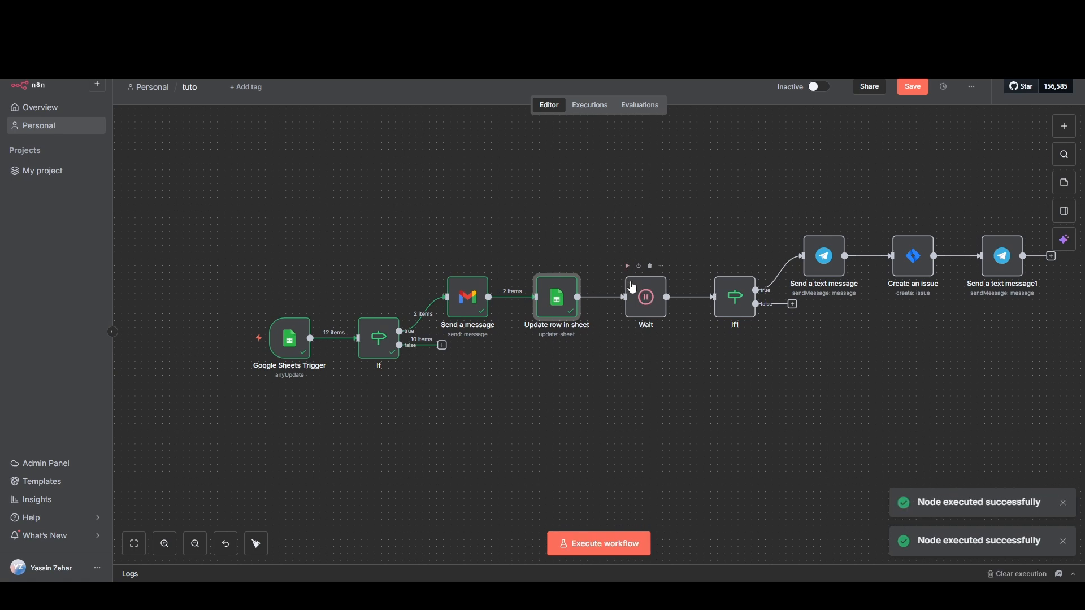
pyautogui.click(628, 266)
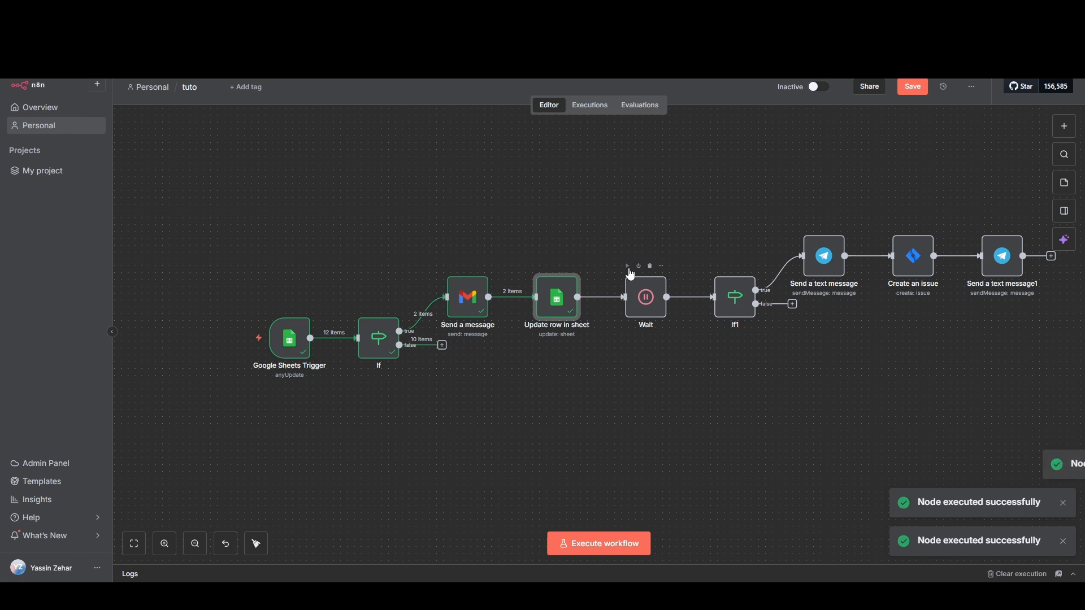
# Step: Set the Notified value in the 'Update row in sheet' node to Yes and execute that node on its own
pyautogui.click(717, 266)
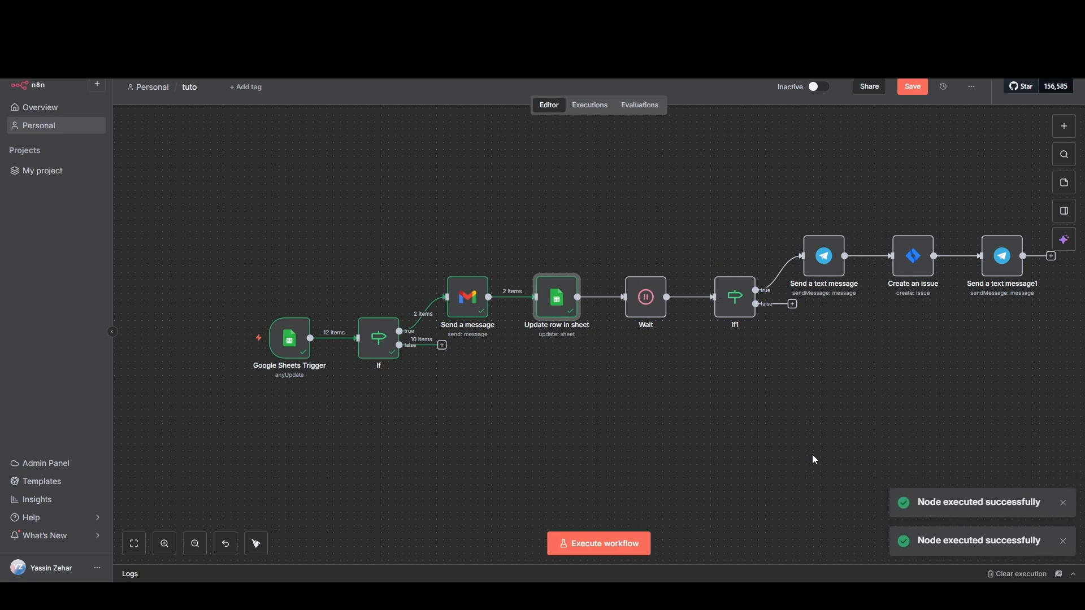
pyautogui.doubleClick(549, 301)
pyautogui.scroll(-5, 530, 369)
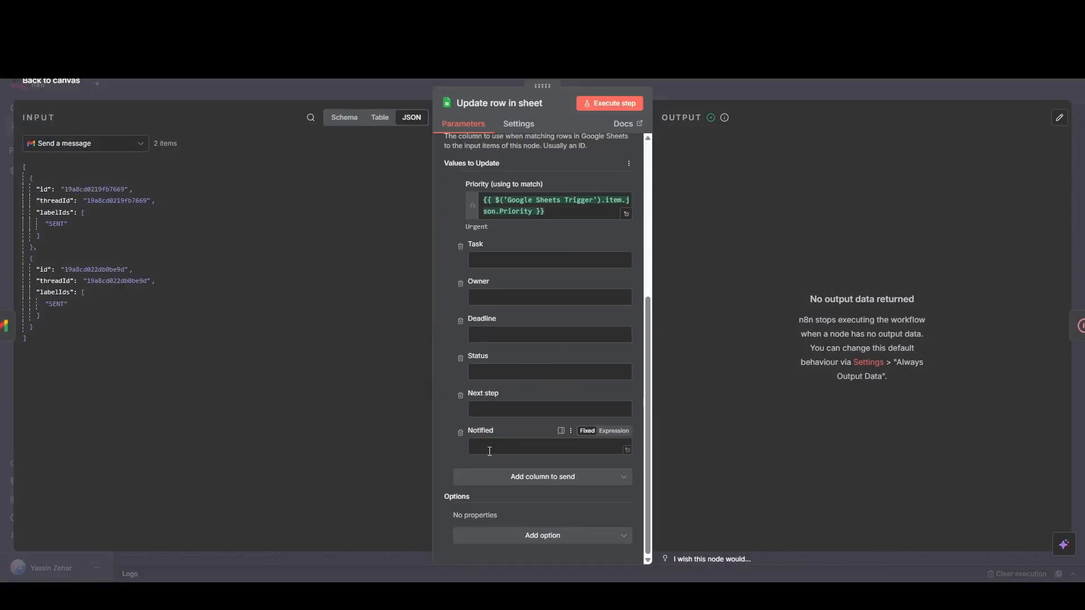
pyautogui.write('Yes')
pyautogui.click(592, 103)
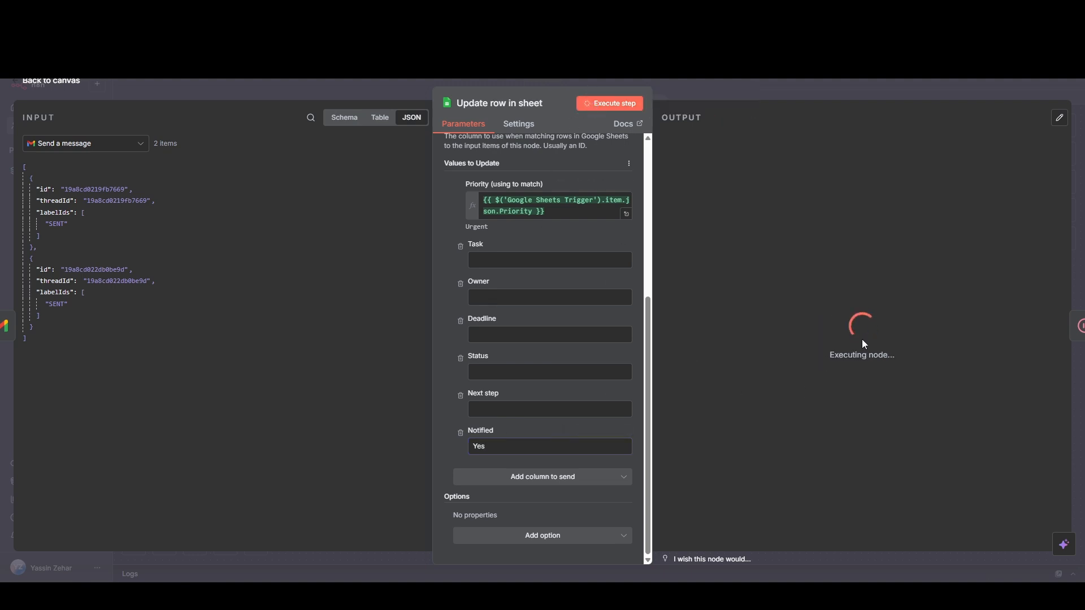
# Step: Return to the canvas and execute the Wait node, followed by the If1 node
pyautogui.click(64, 82)
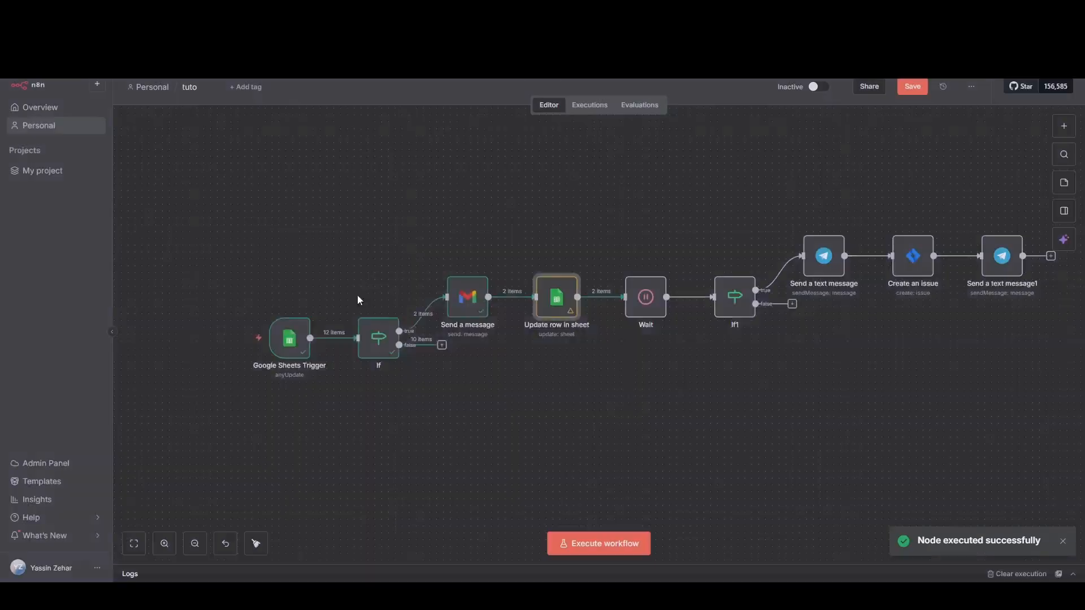
pyautogui.click(627, 266)
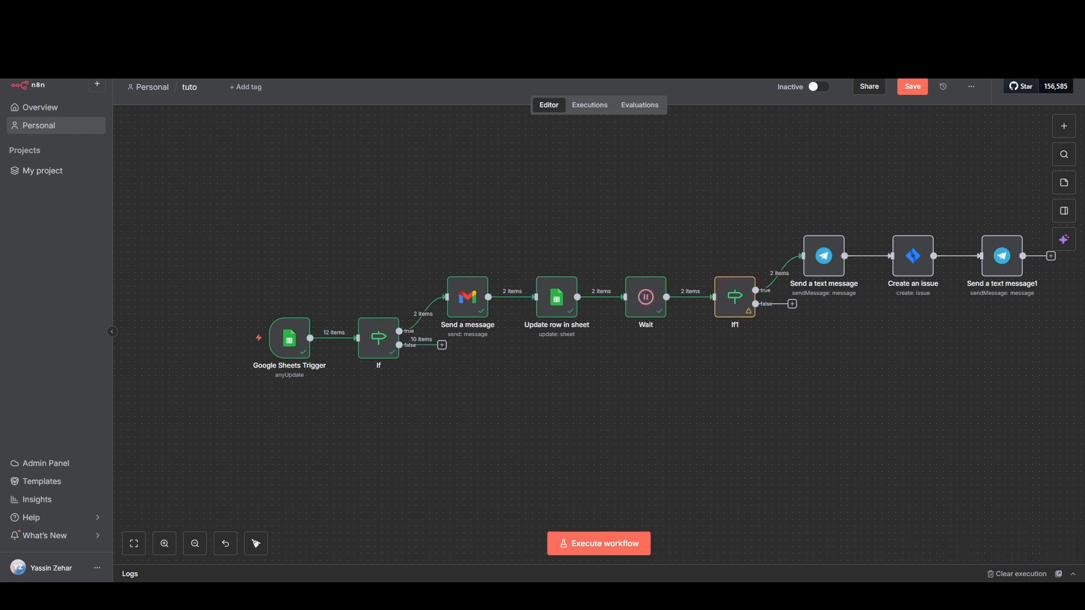
pyautogui.click(717, 267)
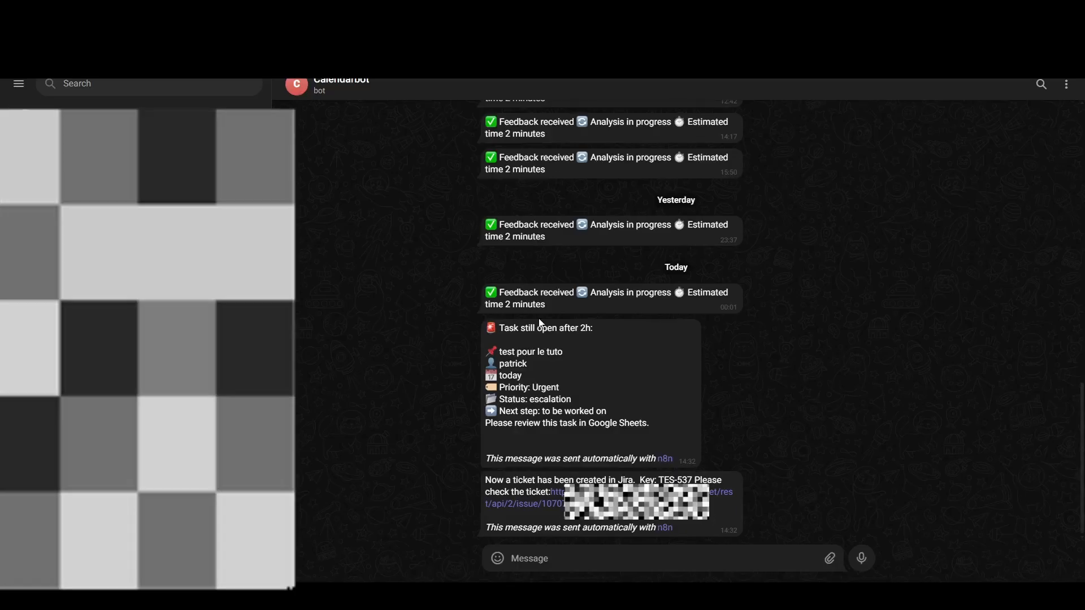
# Step: Review the 'Task still open after 2h' message in Telegram and the Notified column in the Reporting sheet, and return to n8n
pyautogui.moveTo(500, 328); pyautogui.dragTo(668, 442)
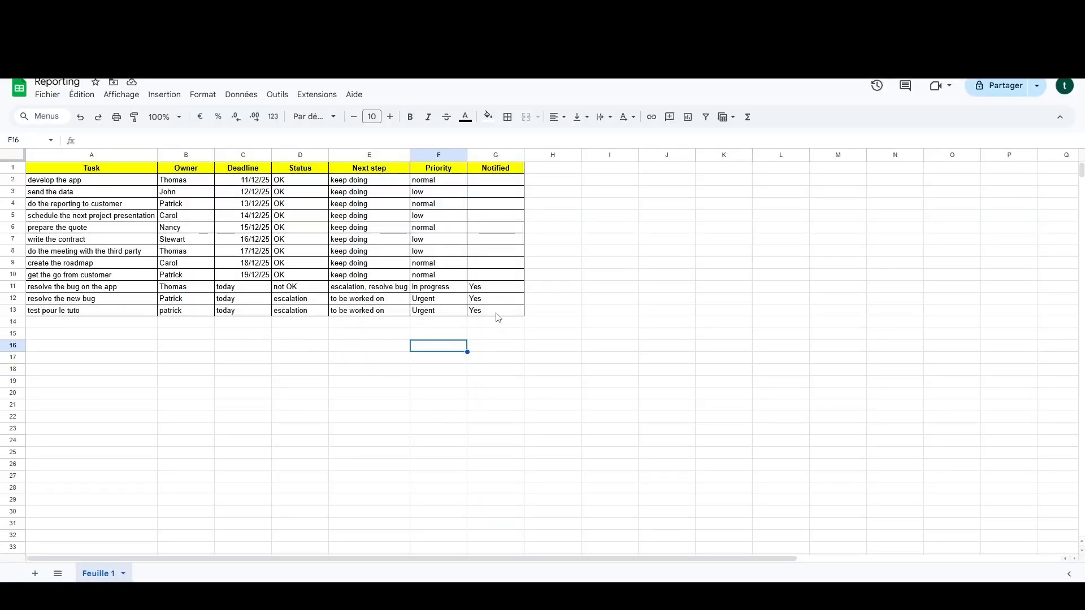
pyautogui.hotkey('ctrl', 'Tab')
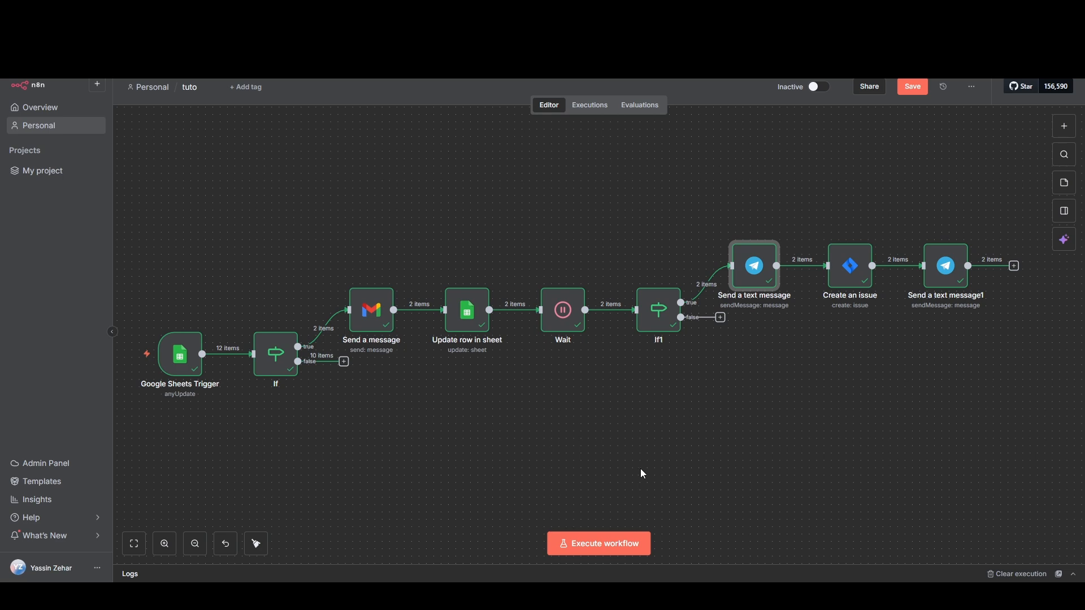
# Step: Replace the Task expression in the Gmail 'Send a message' body with {{ $json.Task }} from the If input data, and execute the node
pyautogui.click(372, 318)
pyautogui.doubleClick(368, 313)
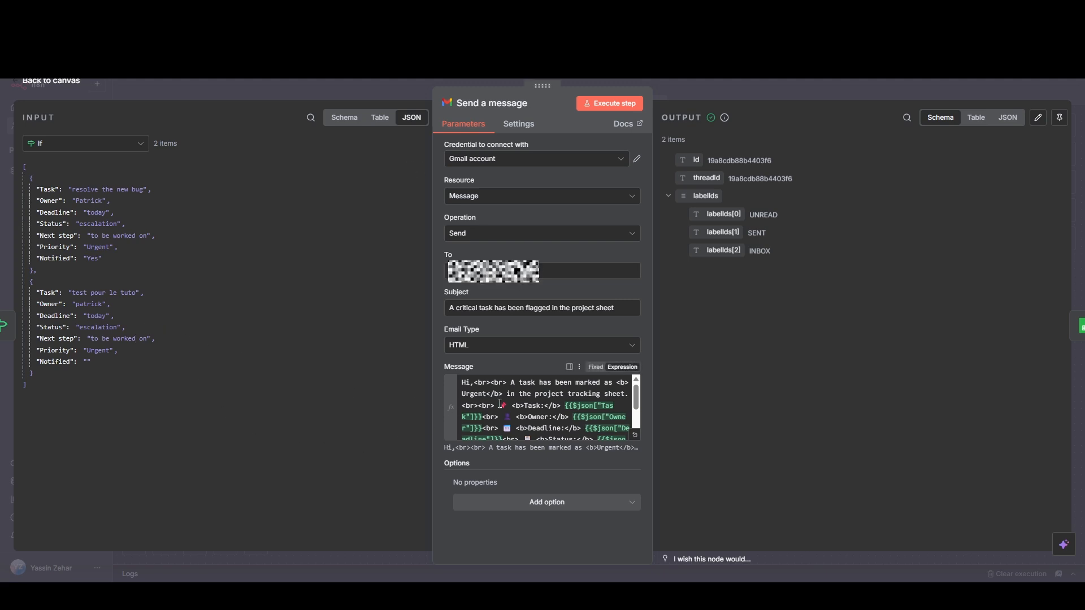
pyautogui.scroll(-2, 487, 413)
pyautogui.scroll(2, 486, 414)
pyautogui.moveTo(483, 419); pyautogui.dragTo(585, 408)
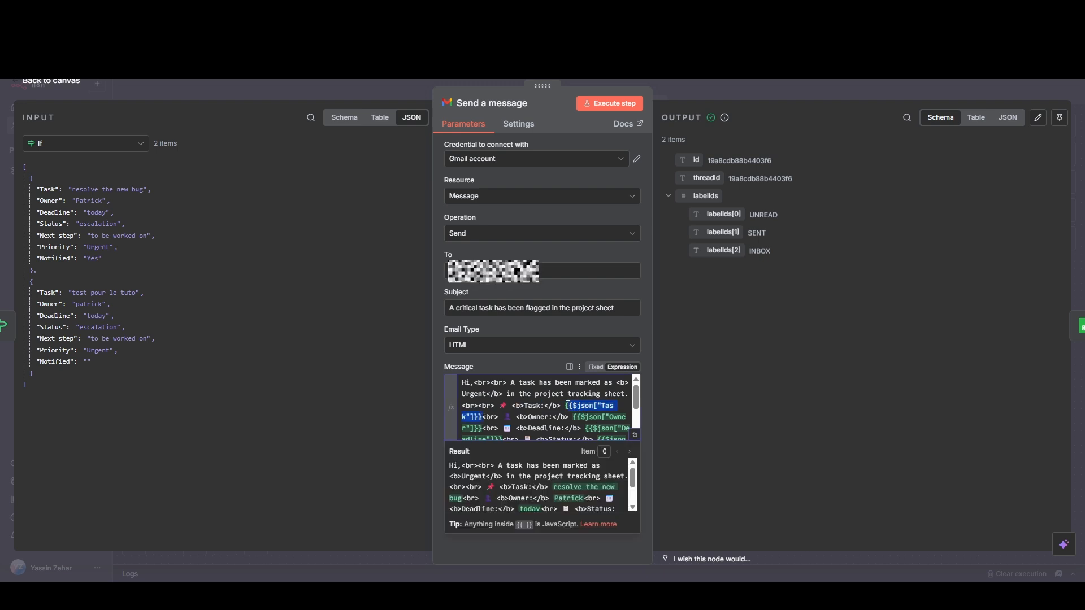
pyautogui.press('BackSpace')
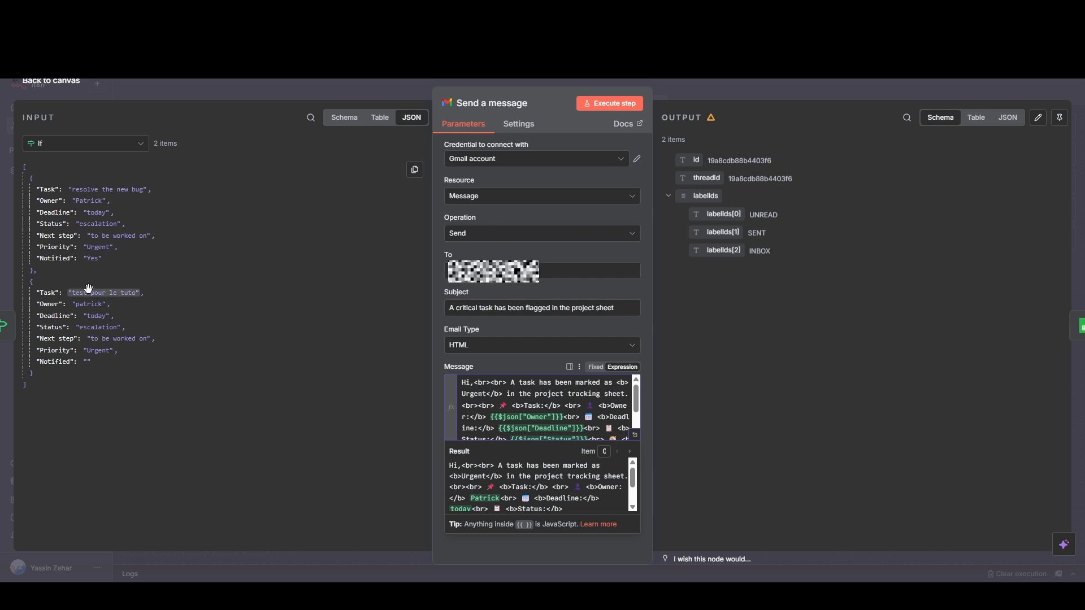
pyautogui.moveTo(84, 293); pyautogui.dragTo(565, 406)
pyautogui.moveTo(573, 407); pyautogui.dragTo(564, 407)
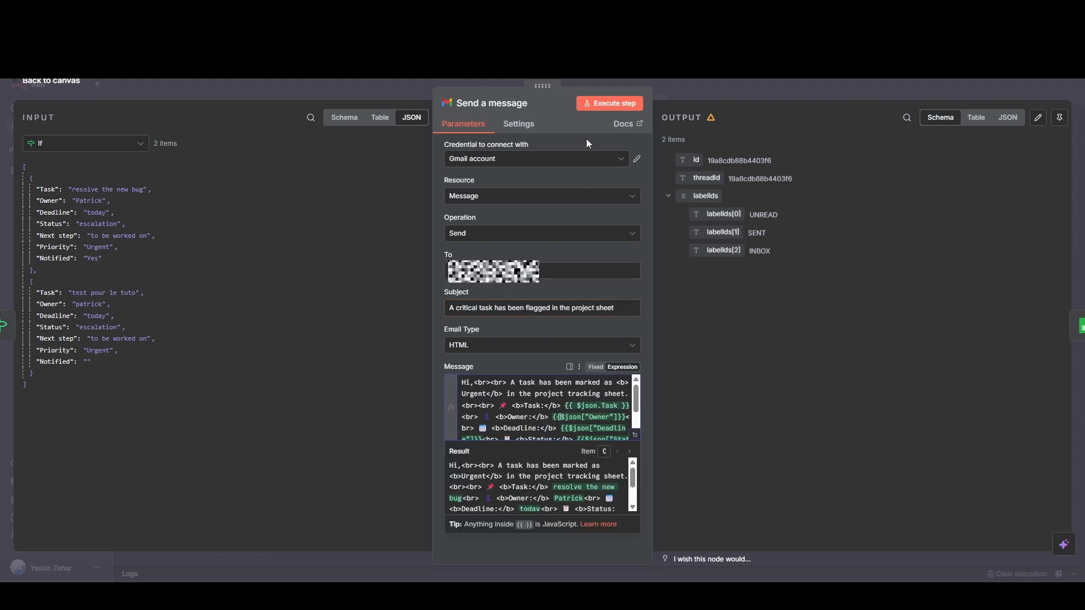
pyautogui.click(602, 104)
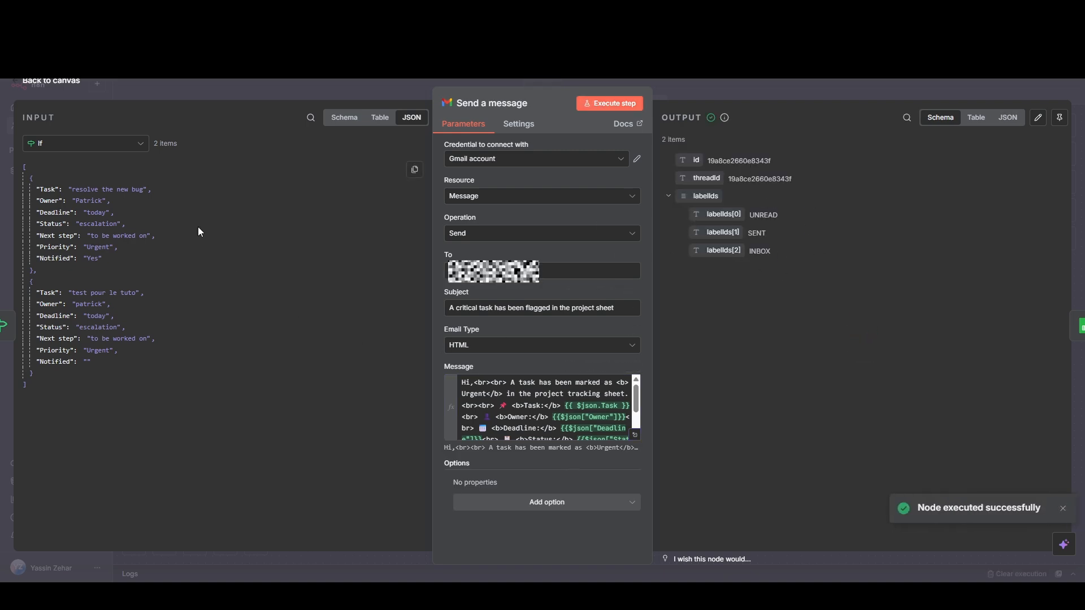
pyautogui.click(59, 83)
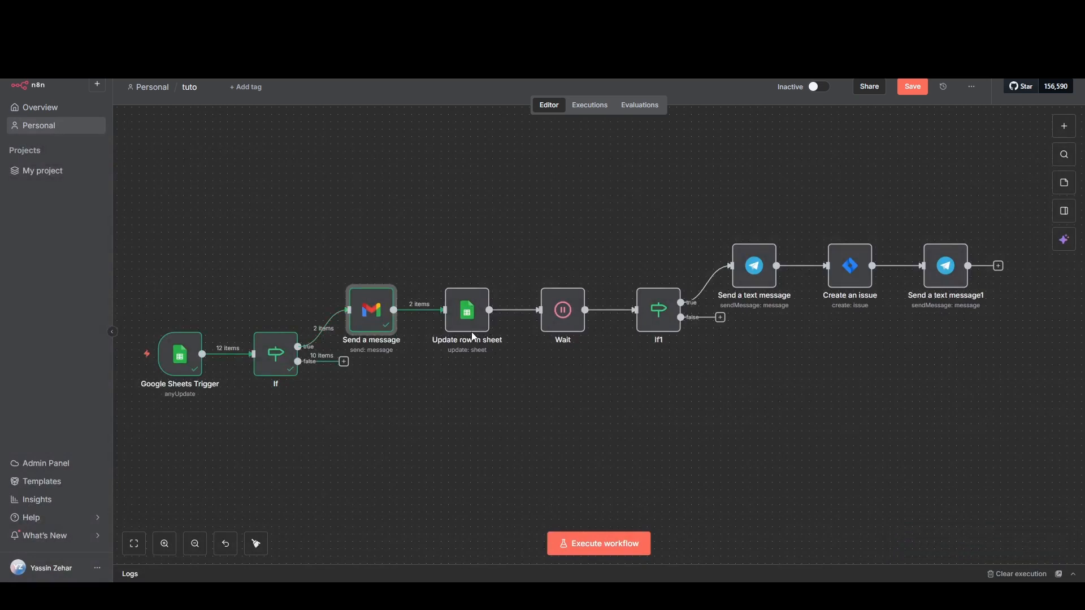
# Step: Review the column mapping of the 'Update row in sheet' node and open the Telegram 'Send a text message' node for a brief check
pyautogui.doubleClick(463, 319)
pyautogui.scroll(-3, 472, 453)
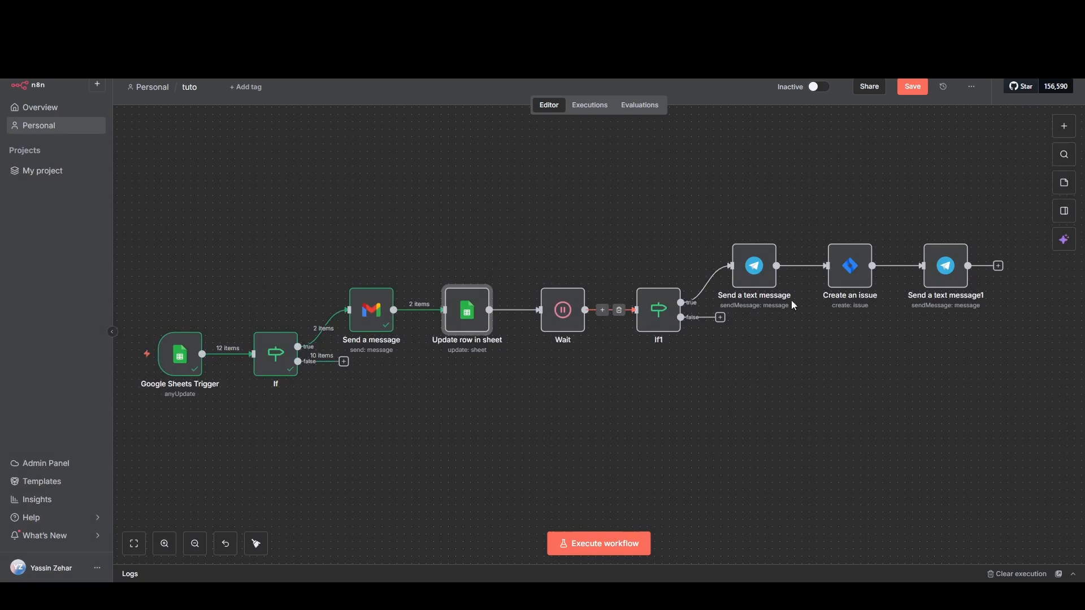
pyautogui.doubleClick(755, 266)
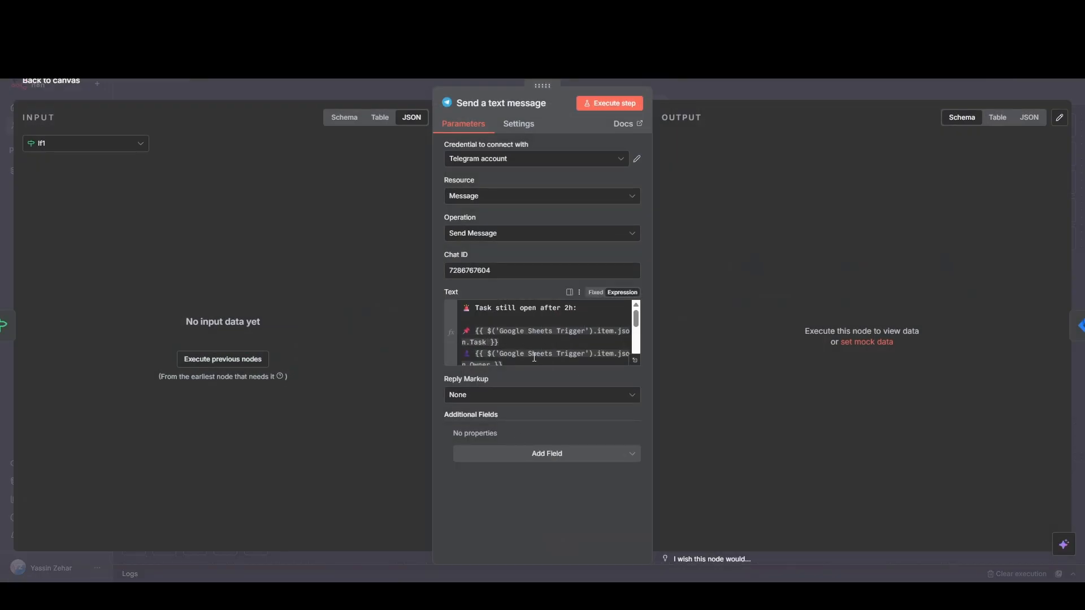
pyautogui.click(51, 81)
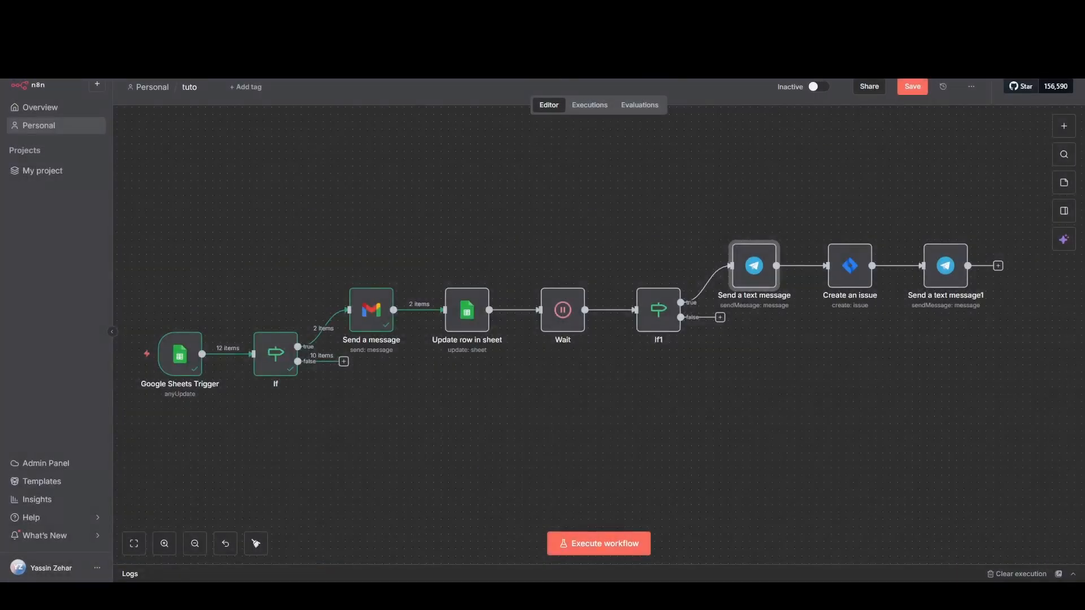
# Step: Check the message text in the Telegram 'Send a text message' node and execute the node
pyautogui.doubleClick(753, 266)
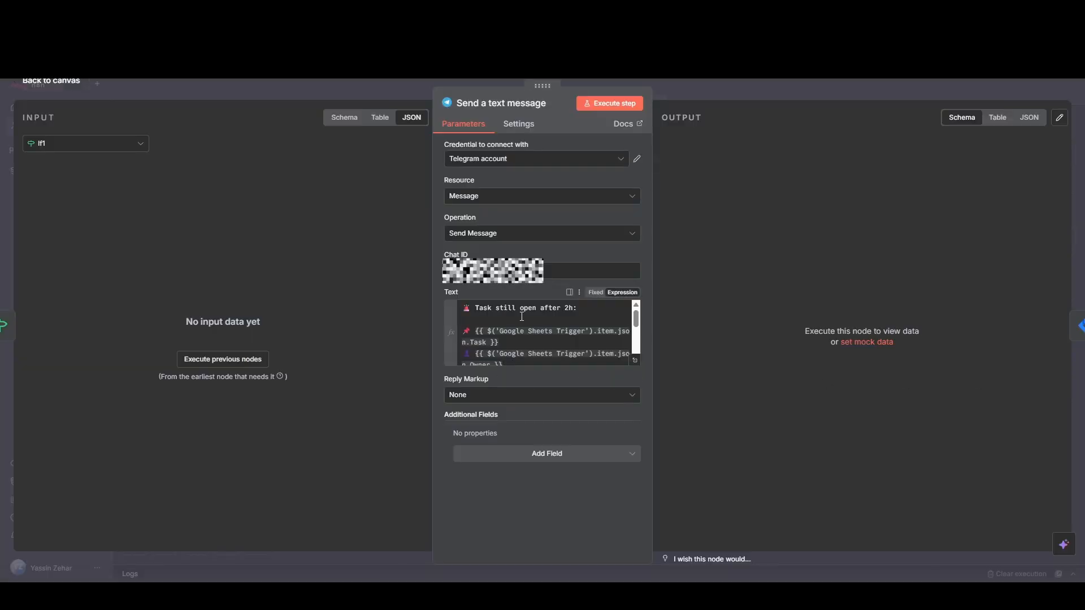
pyautogui.scroll(-2, 494, 319)
pyautogui.click(493, 319)
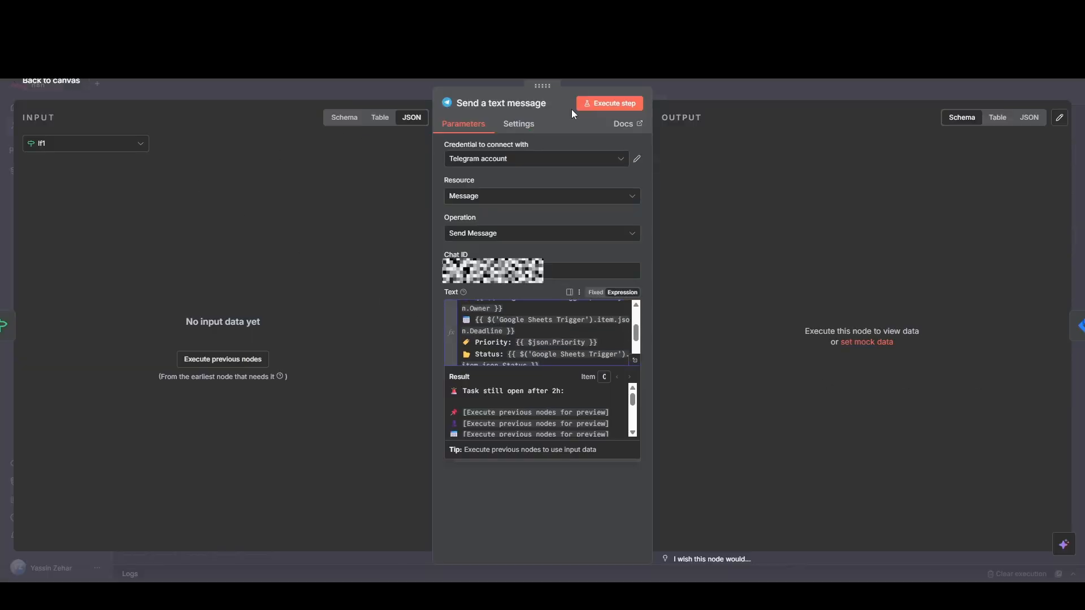
pyautogui.click(610, 109)
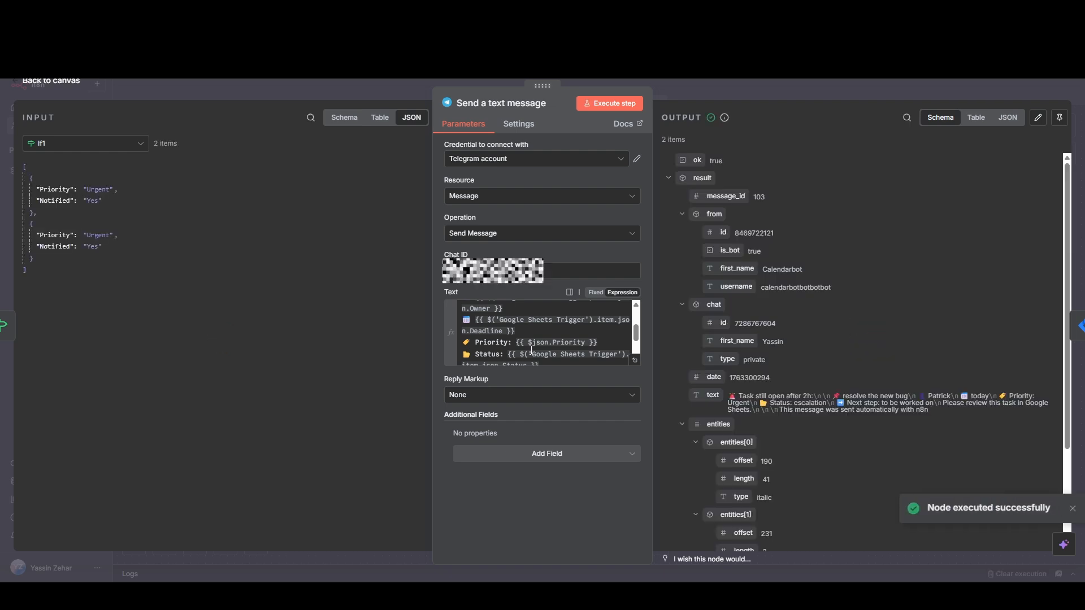
# Step: Insert {{ $('Google Sheets Trigger').item.json.Task }} from the Google Sheets Trigger input after the Deadline expression in the Telegram text, and return to the canvas
pyautogui.click(102, 143)
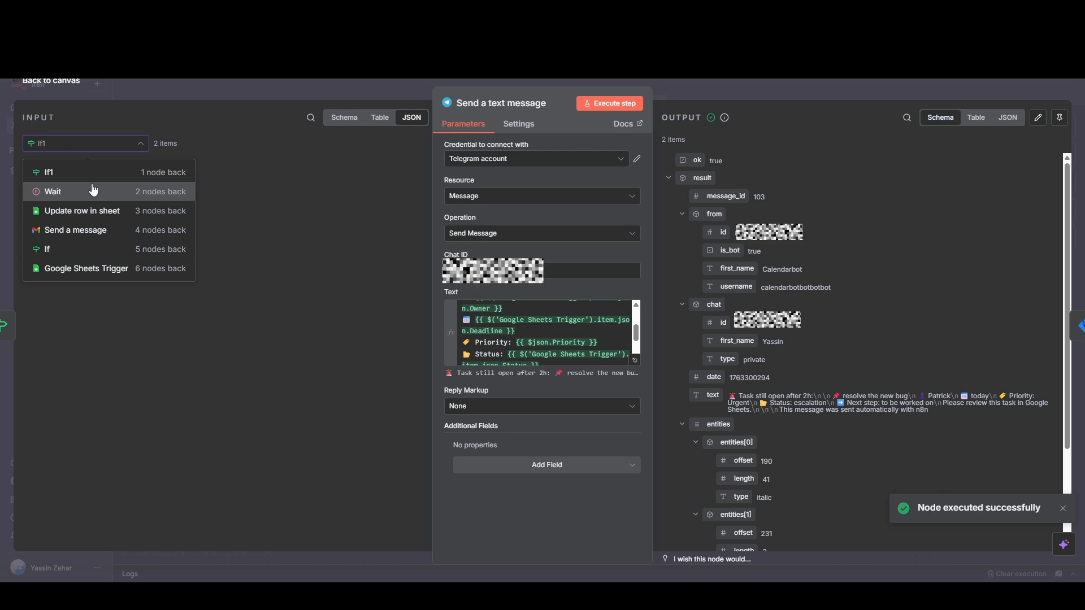
pyautogui.click(90, 270)
pyautogui.scroll(-8, 133, 262)
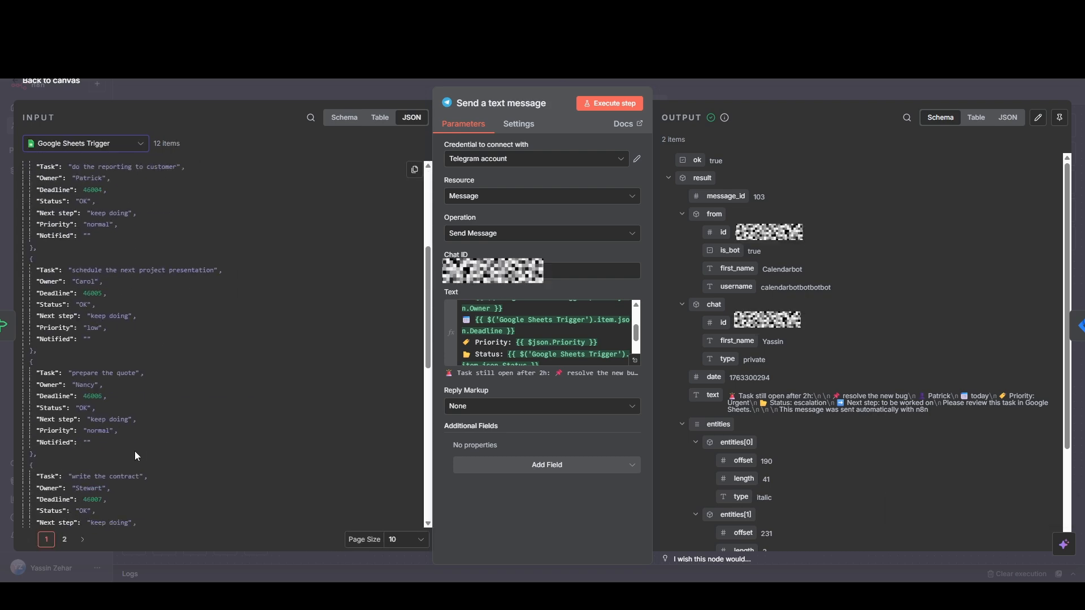
pyautogui.click(64, 540)
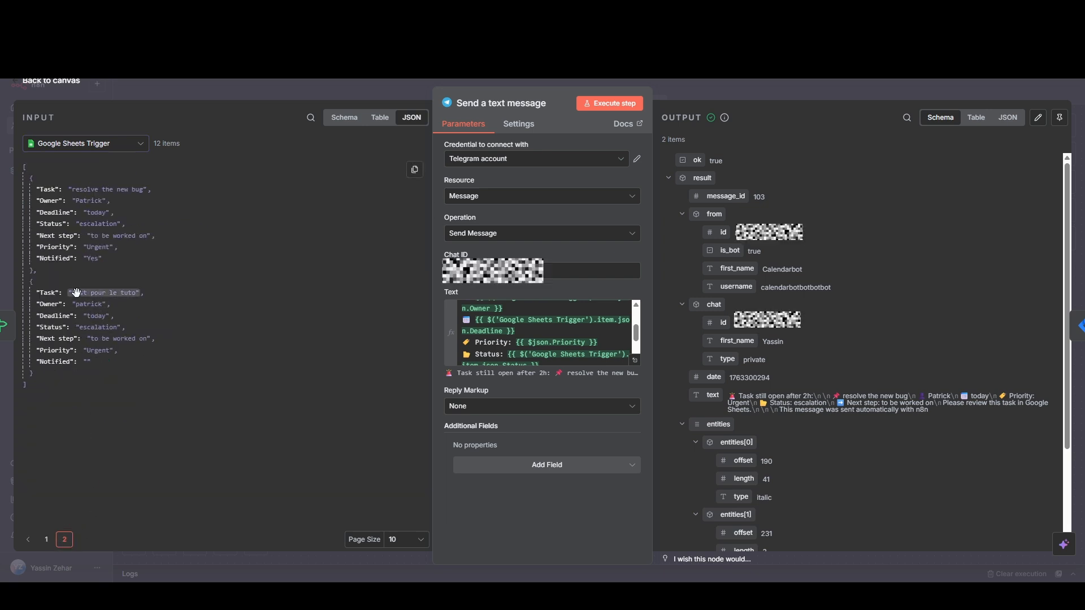
pyautogui.moveTo(77, 293); pyautogui.dragTo(529, 335)
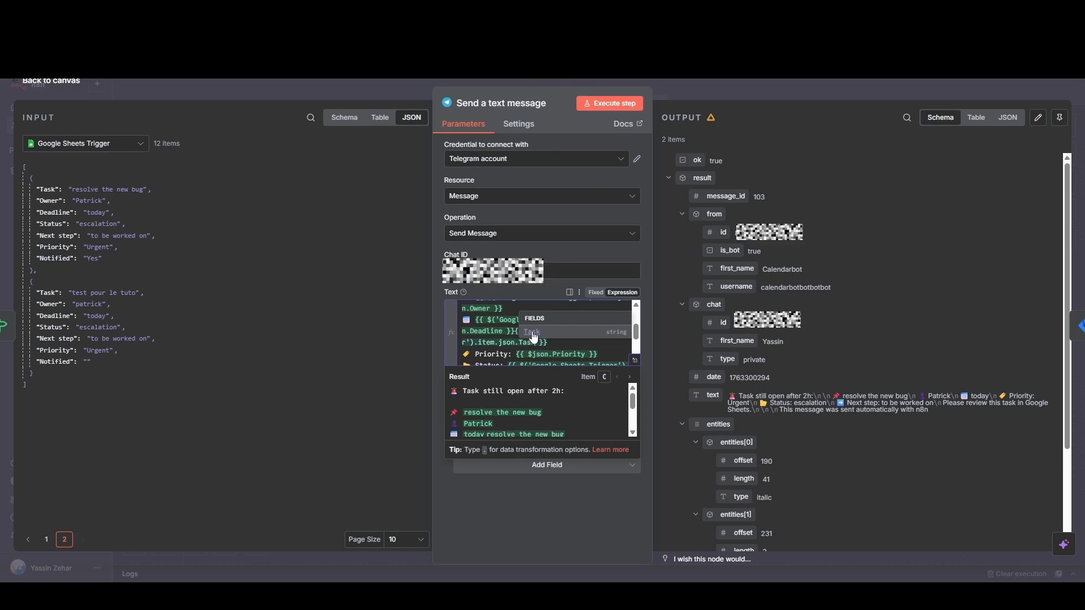
pyautogui.click(563, 345)
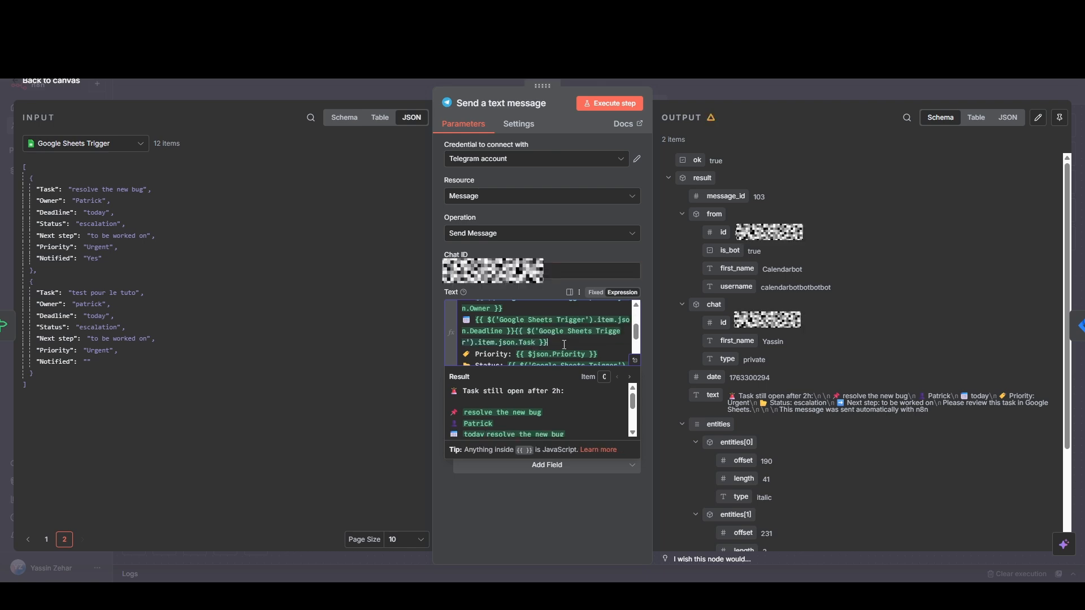
pyautogui.click(54, 81)
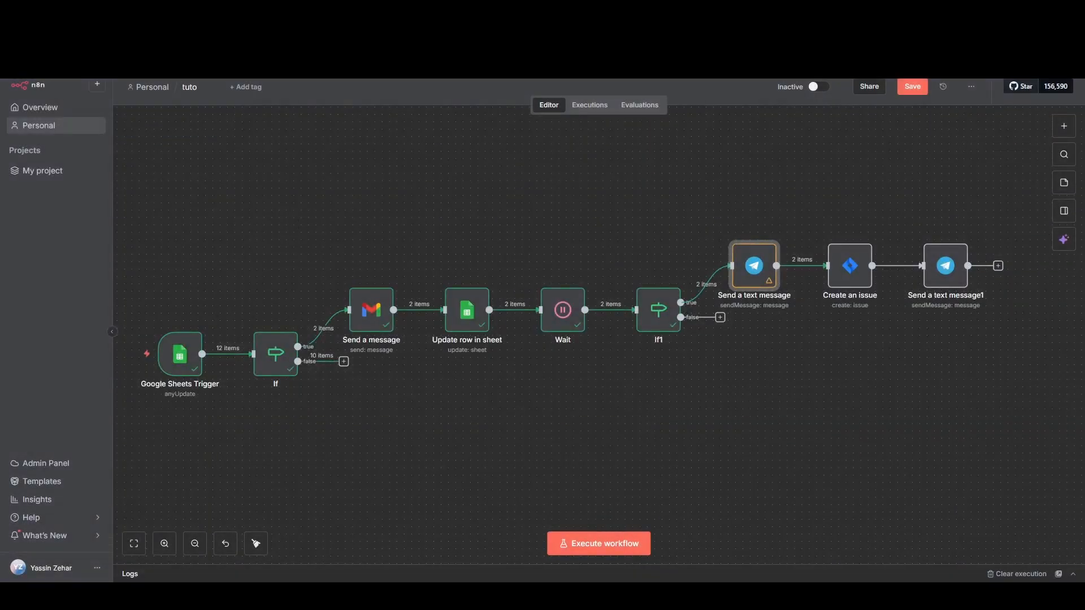